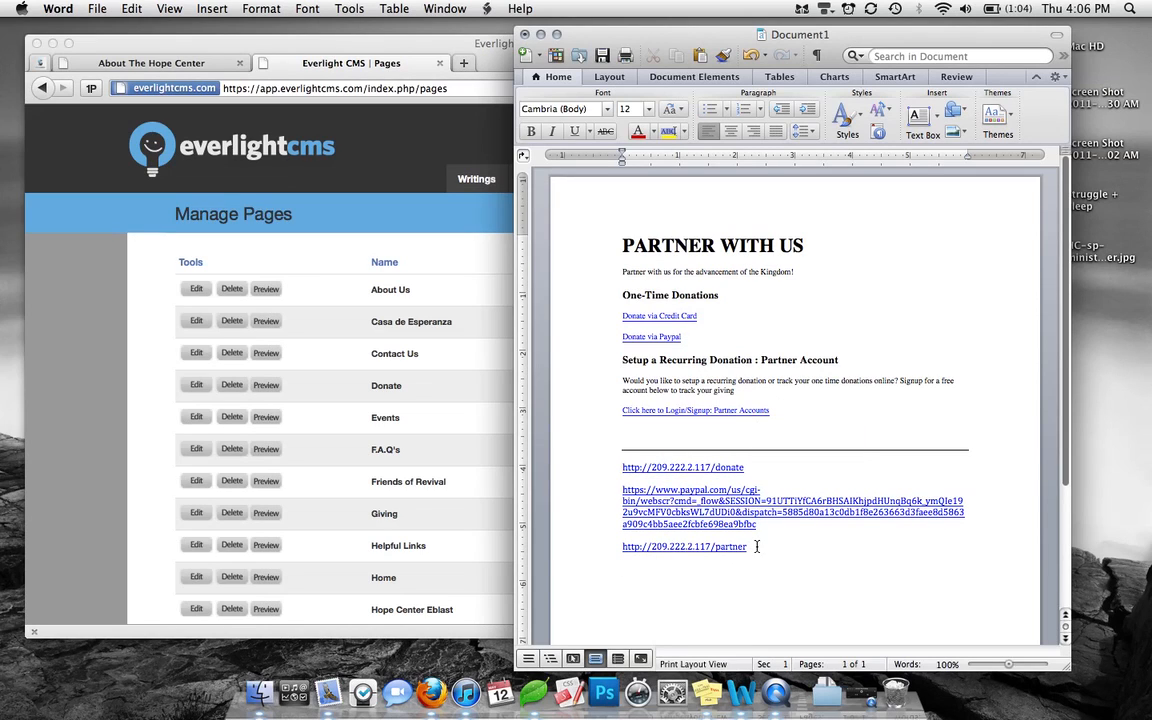
# - Switch to Everlight CMS in Firefox and add a new page named "Partner with us"
pyautogui.click(123, 345)
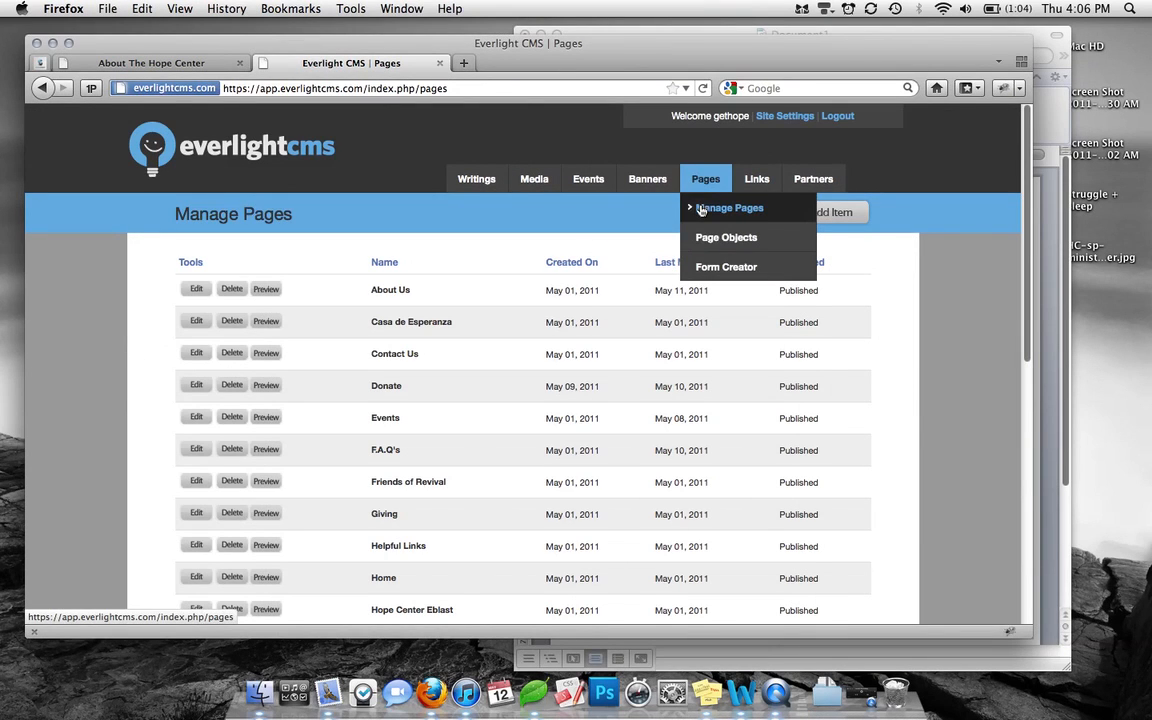
pyautogui.click(700, 208)
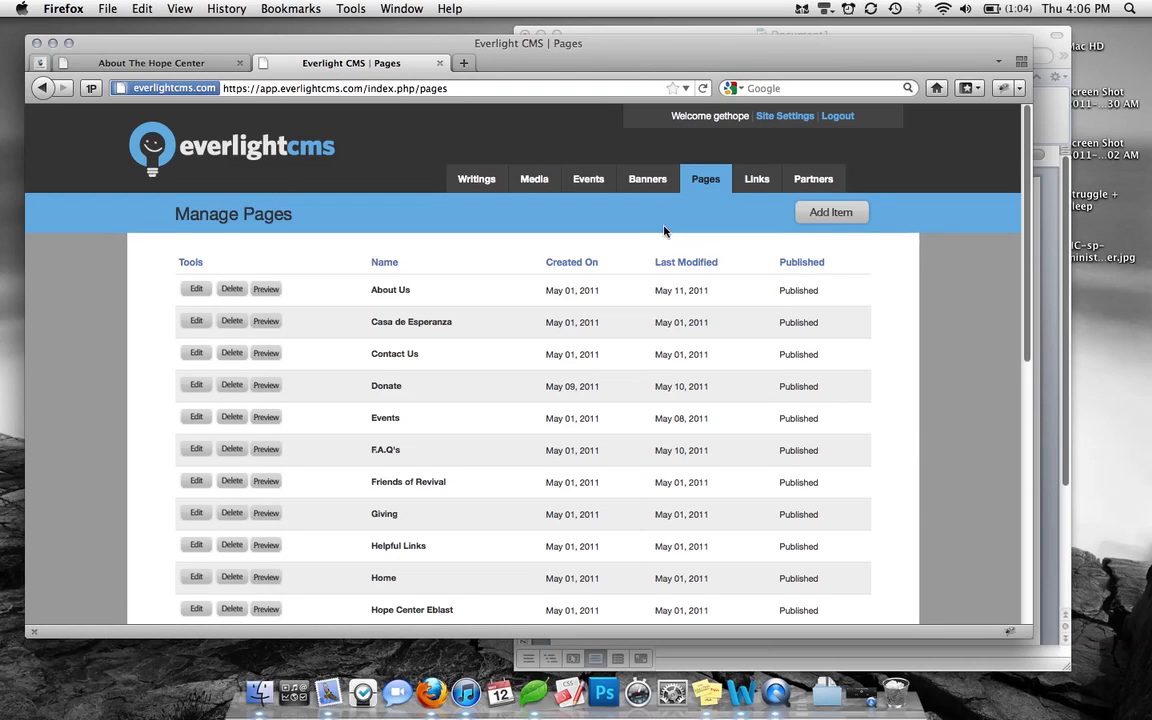
pyautogui.click(842, 211)
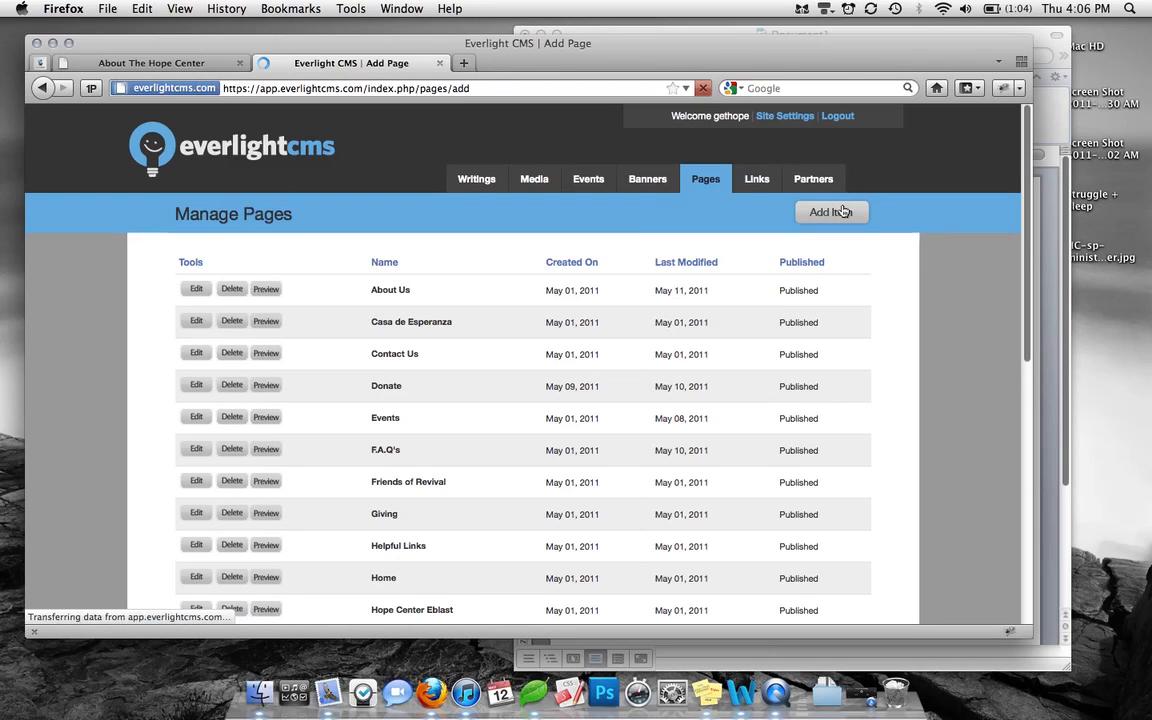
pyautogui.click(466, 308)
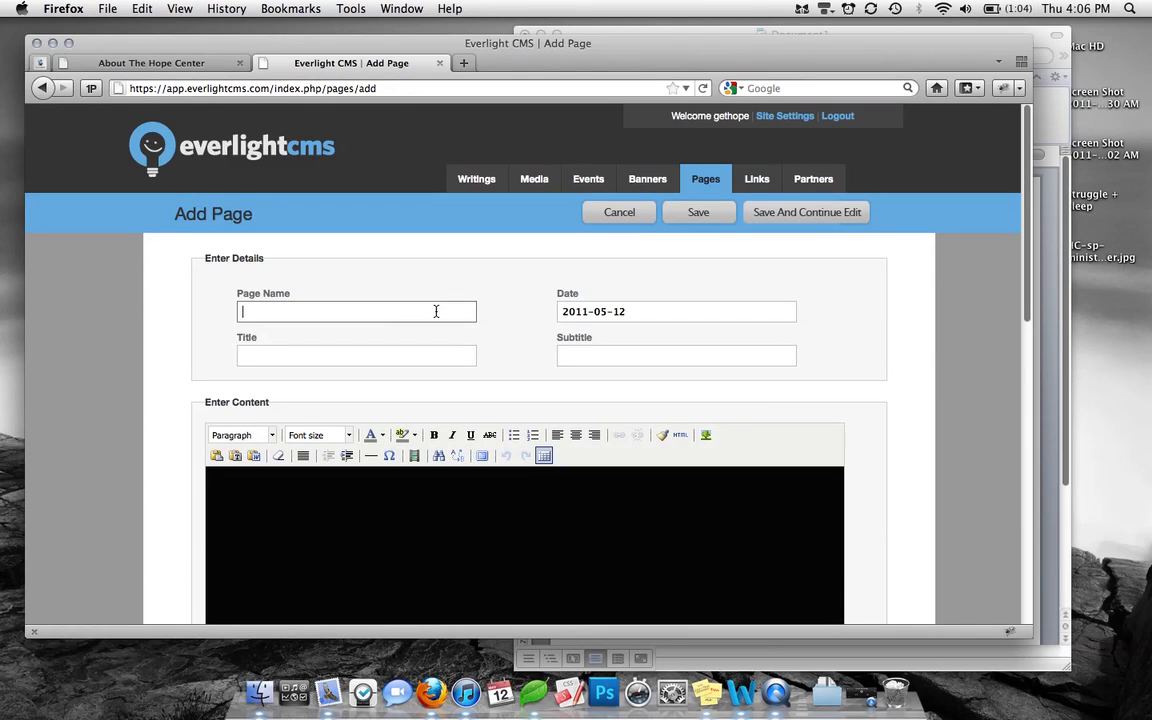
pyautogui.write('Partner with us')
# - Enter "Partner With Us" as the first line of the page content
pyautogui.scroll(-2, 344, 350)
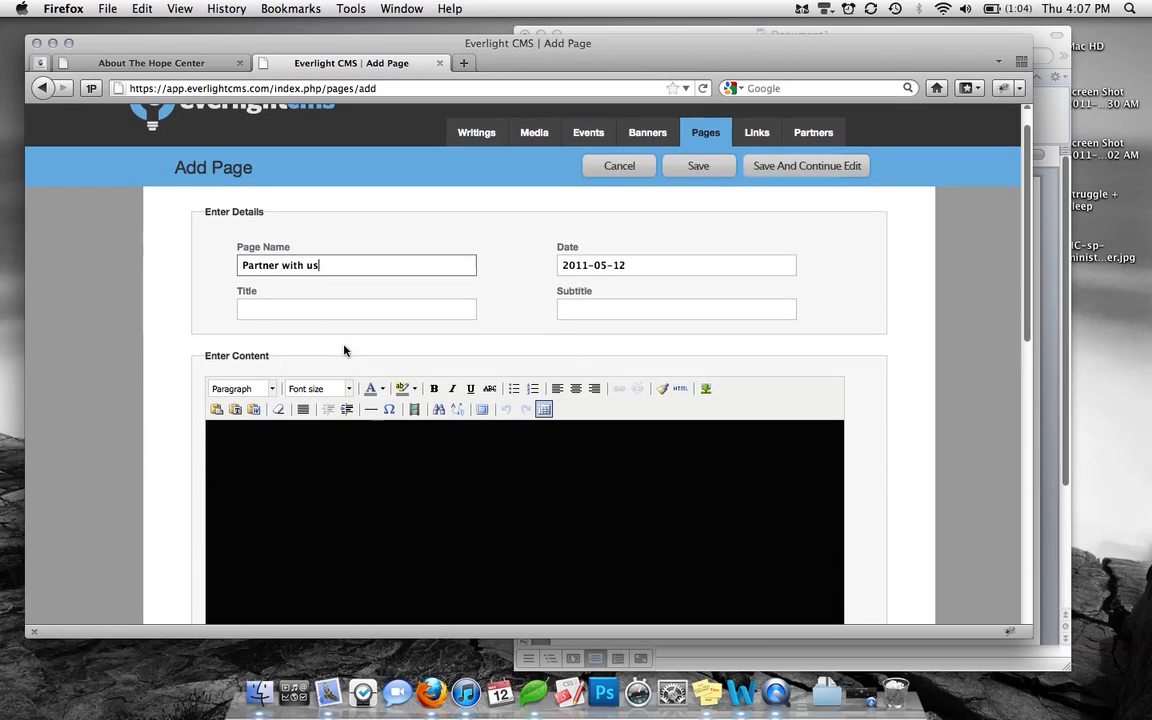
pyautogui.scroll(-2, 346, 348)
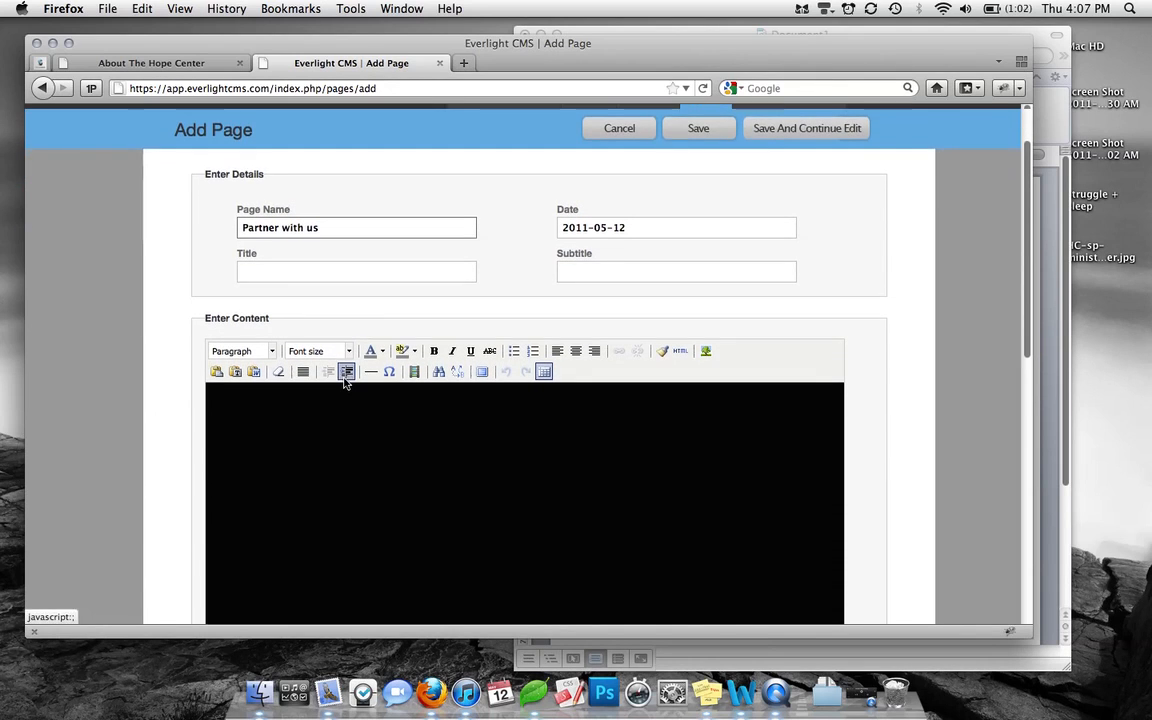
pyautogui.scroll(-2, 344, 382)
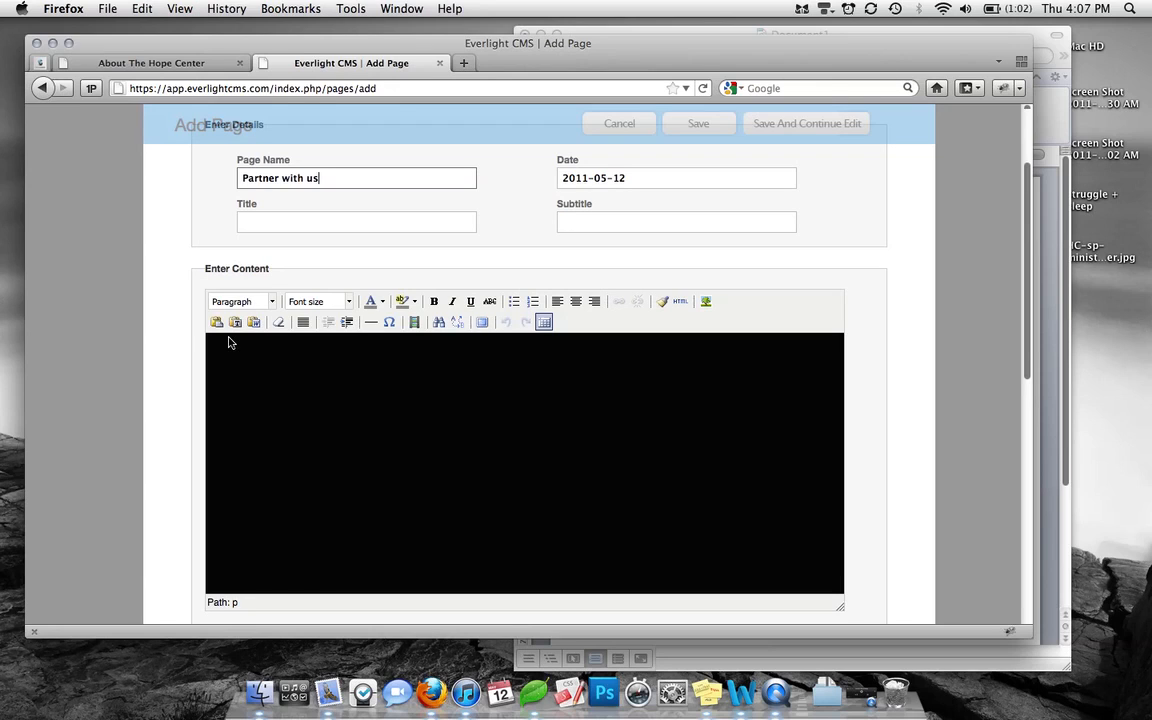
pyautogui.click(270, 301)
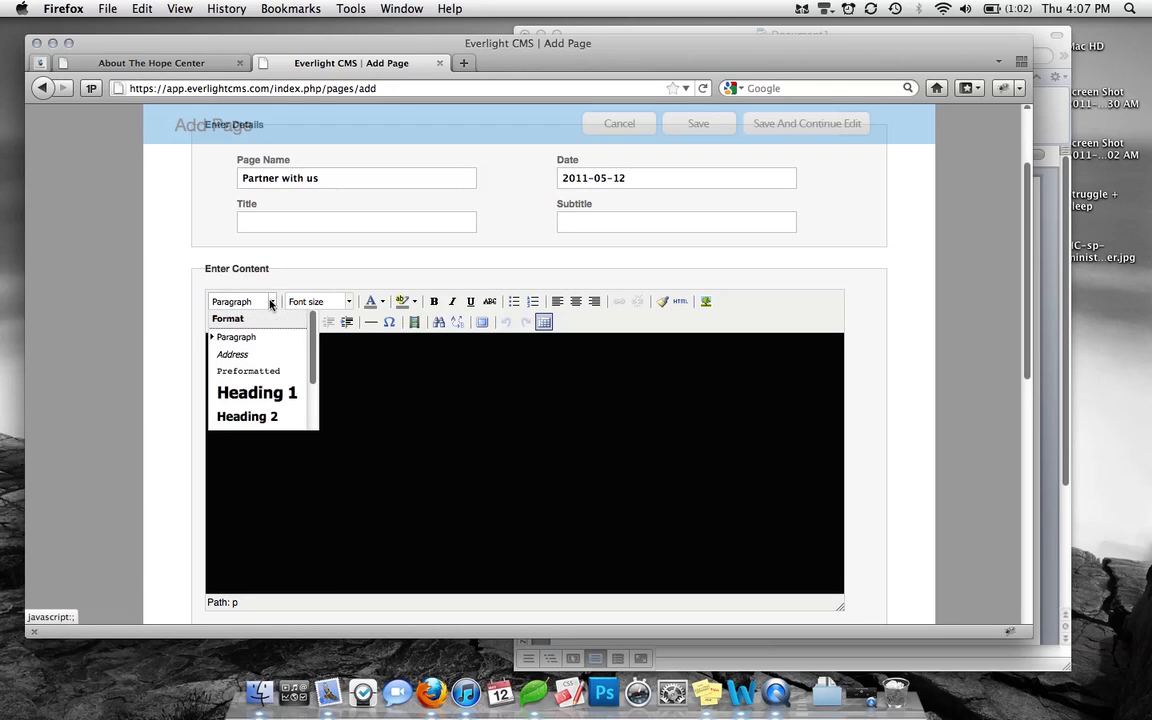
pyautogui.scroll(-3, 270, 380)
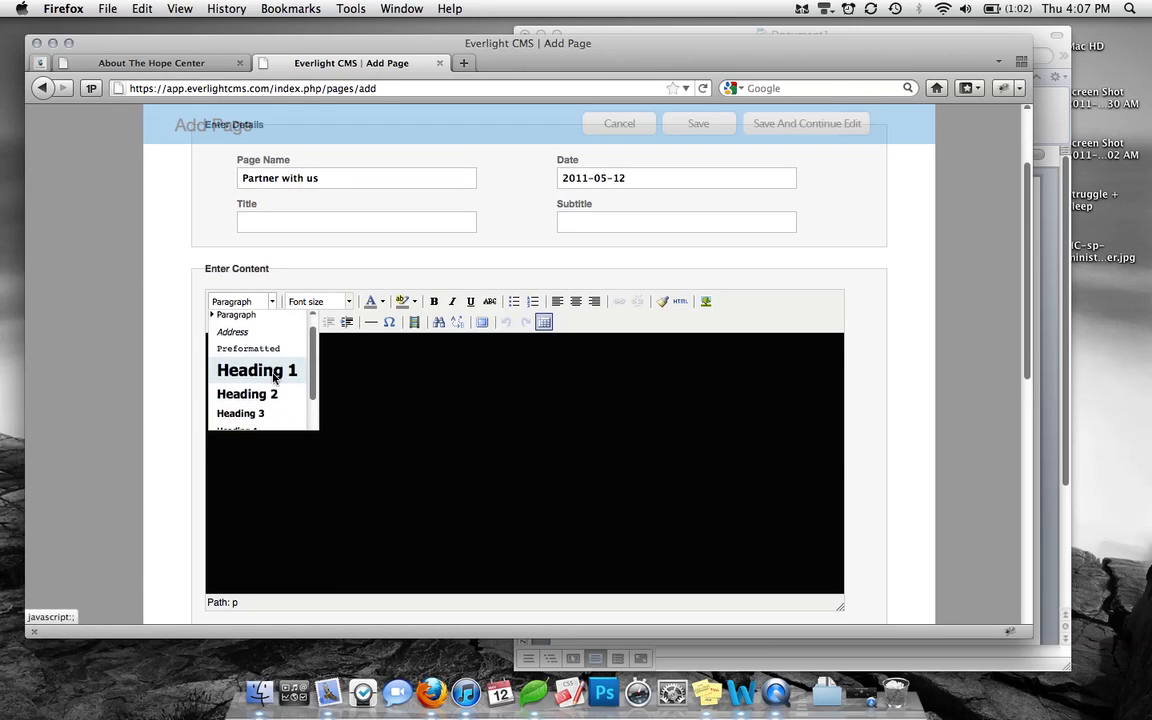
pyautogui.scroll(3, 275, 378)
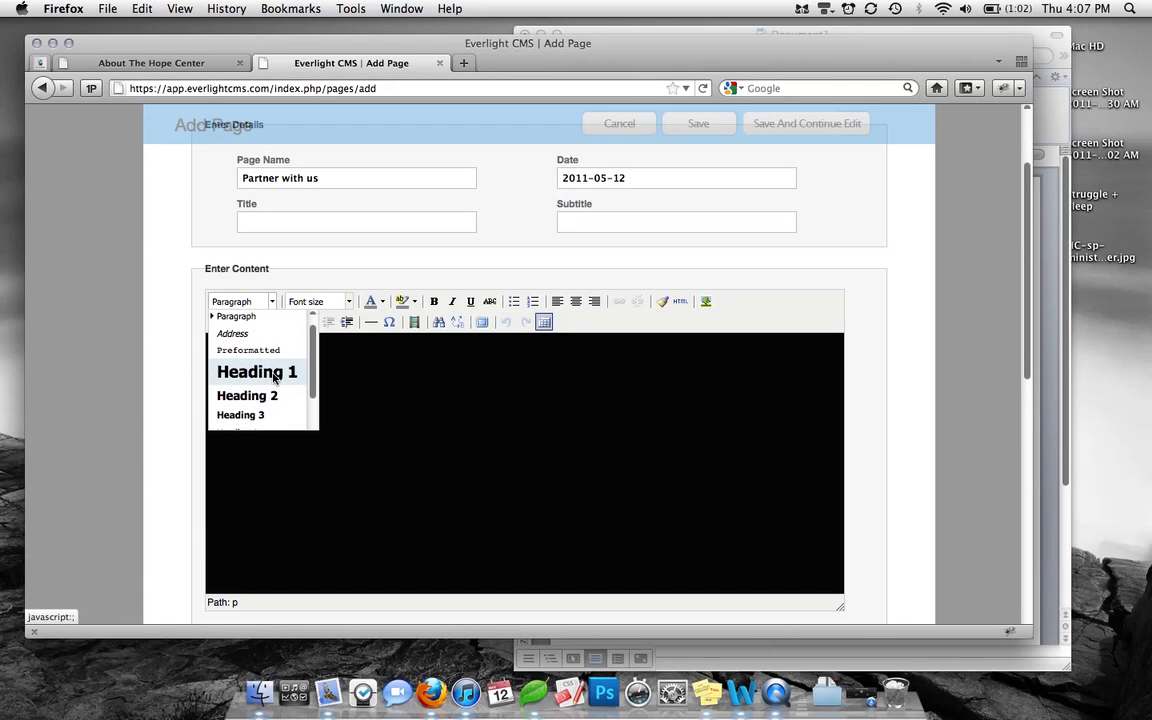
pyautogui.click(378, 404)
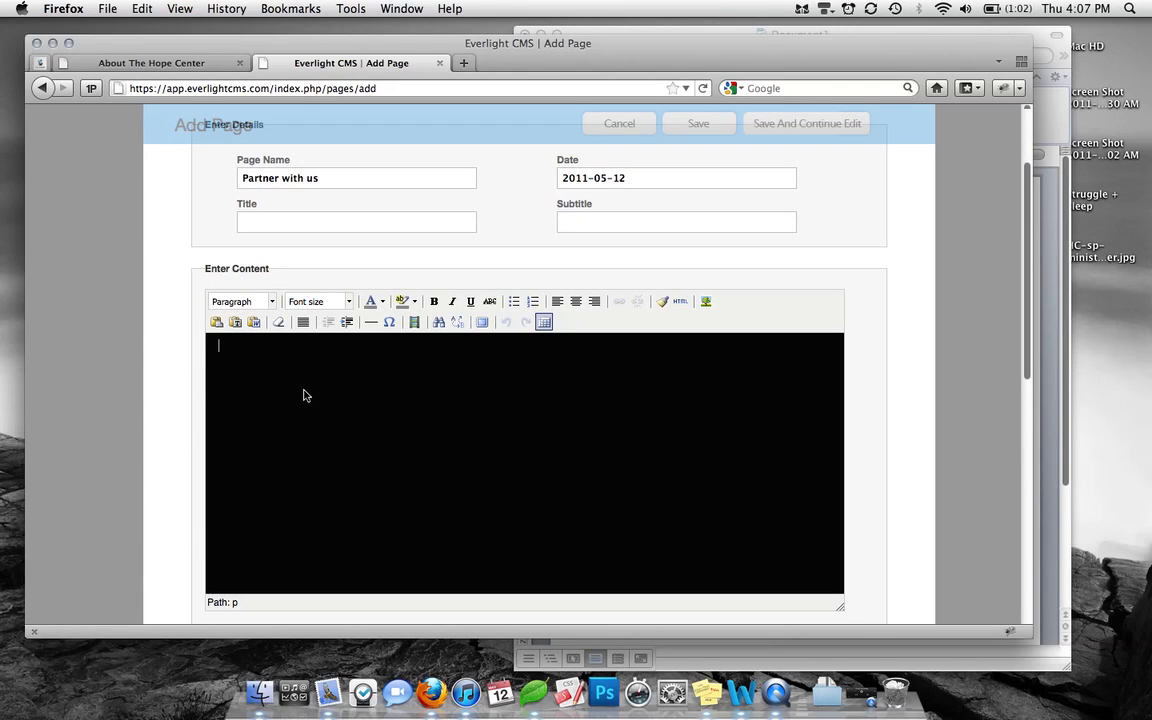
pyautogui.write('Partner with Us')
pyautogui.click(266, 346)
pyautogui.press('BackSpace')
pyautogui.write('With Us')
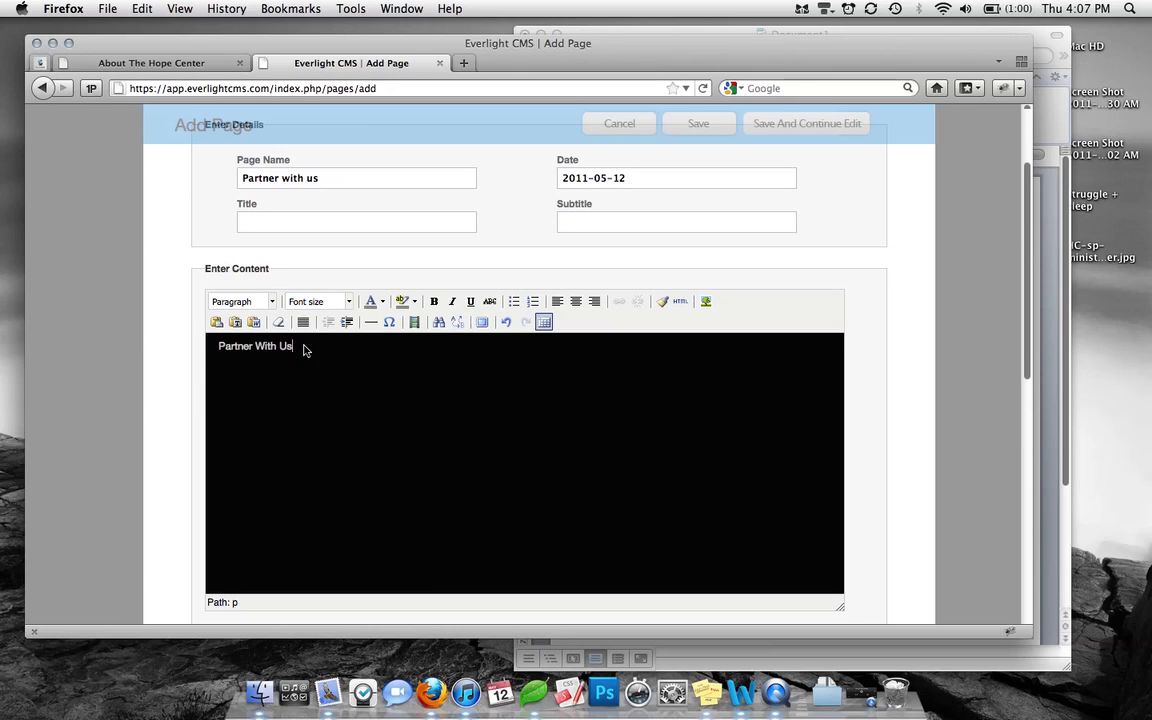
# - Format the "Partner With Us" line as Heading 1 and compare it with the live About The Hope Center page
pyautogui.moveTo(300, 347); pyautogui.dragTo(222, 347)
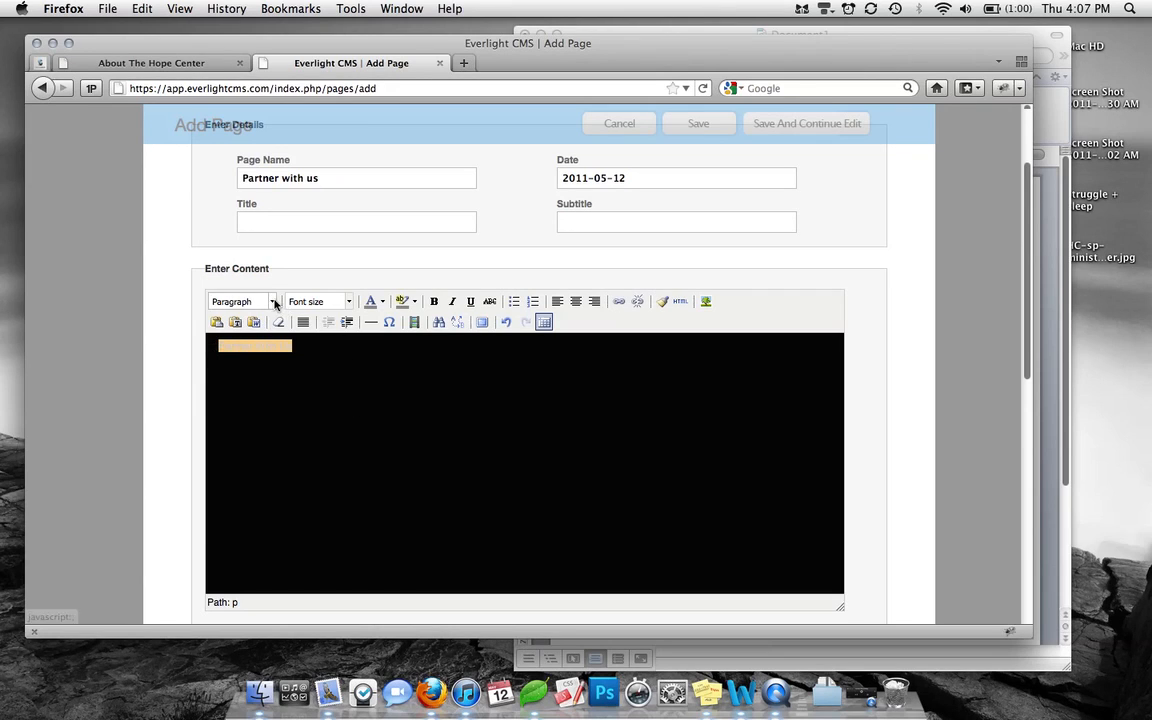
pyautogui.click(273, 302)
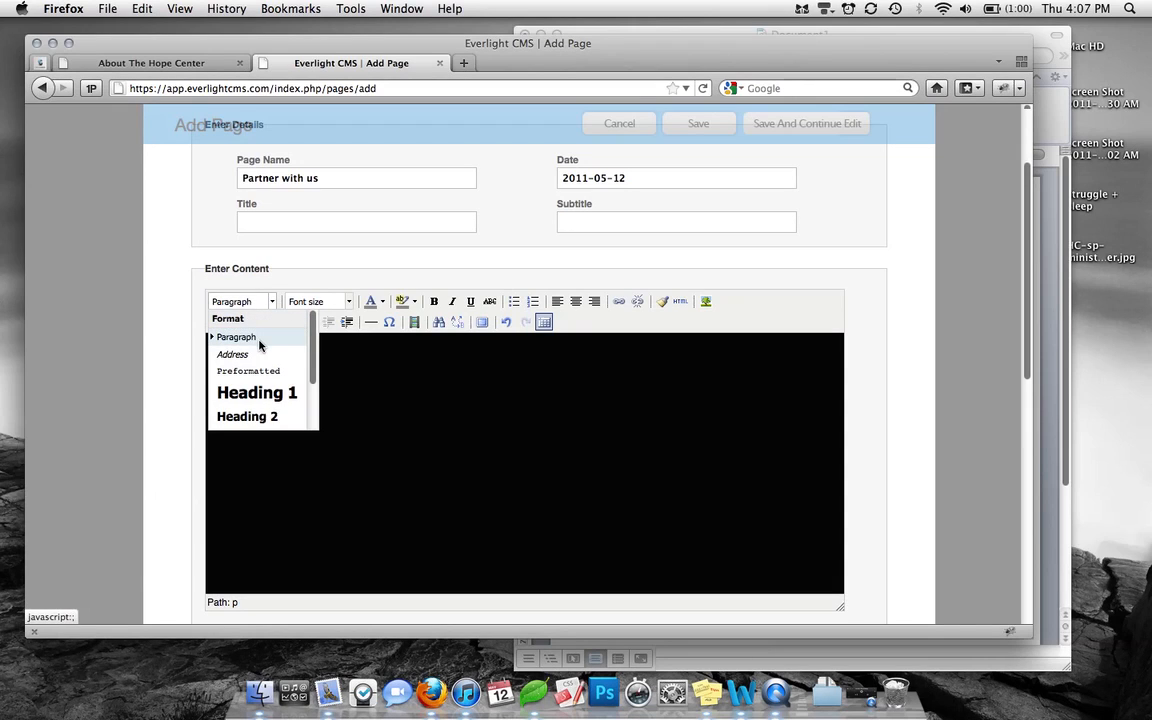
pyautogui.click(259, 342)
pyautogui.click(292, 357)
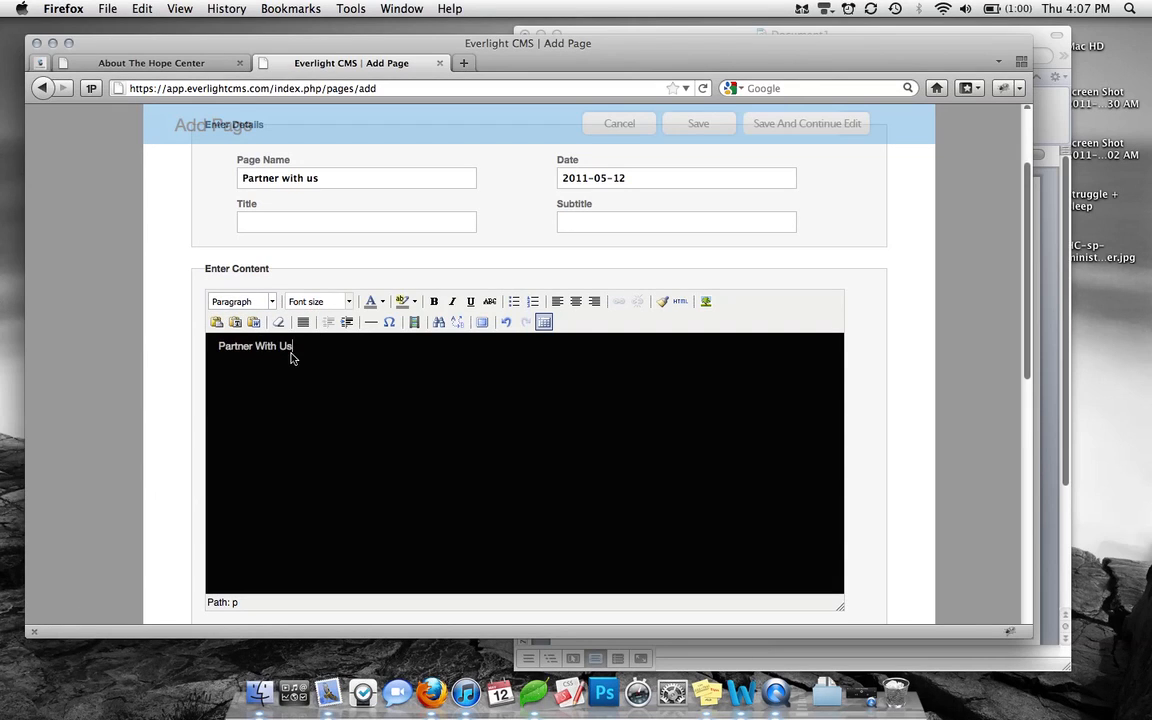
pyautogui.moveTo(296, 347); pyautogui.dragTo(216, 346)
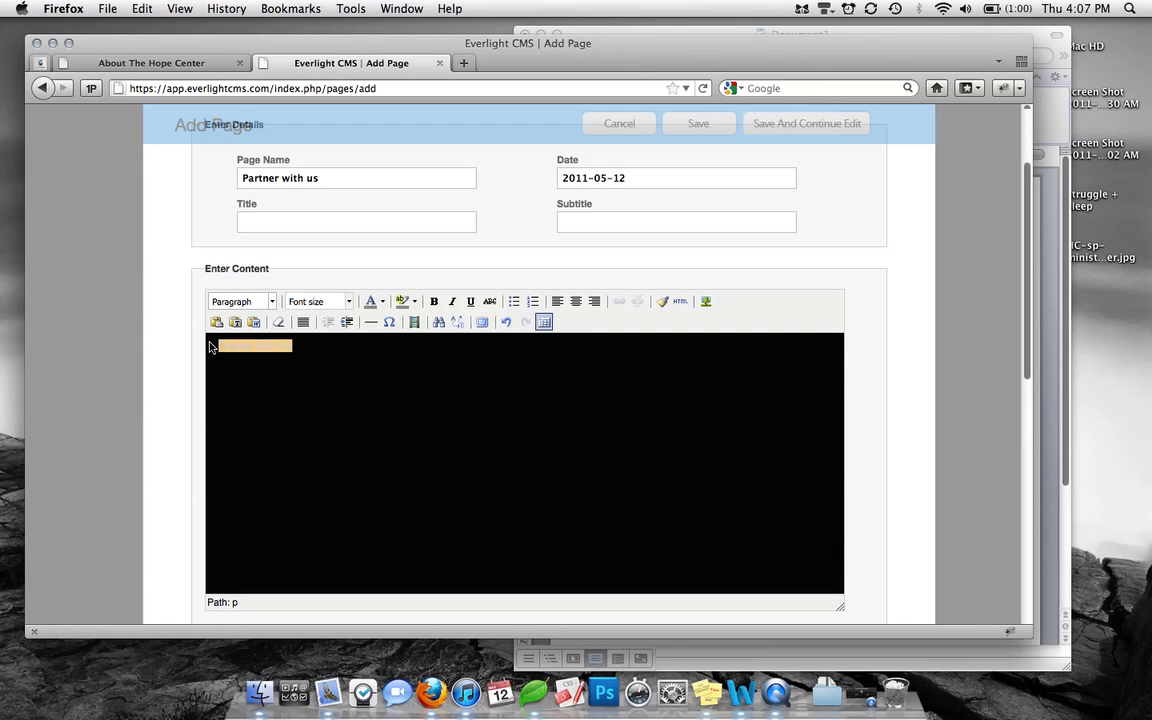
pyautogui.click(272, 302)
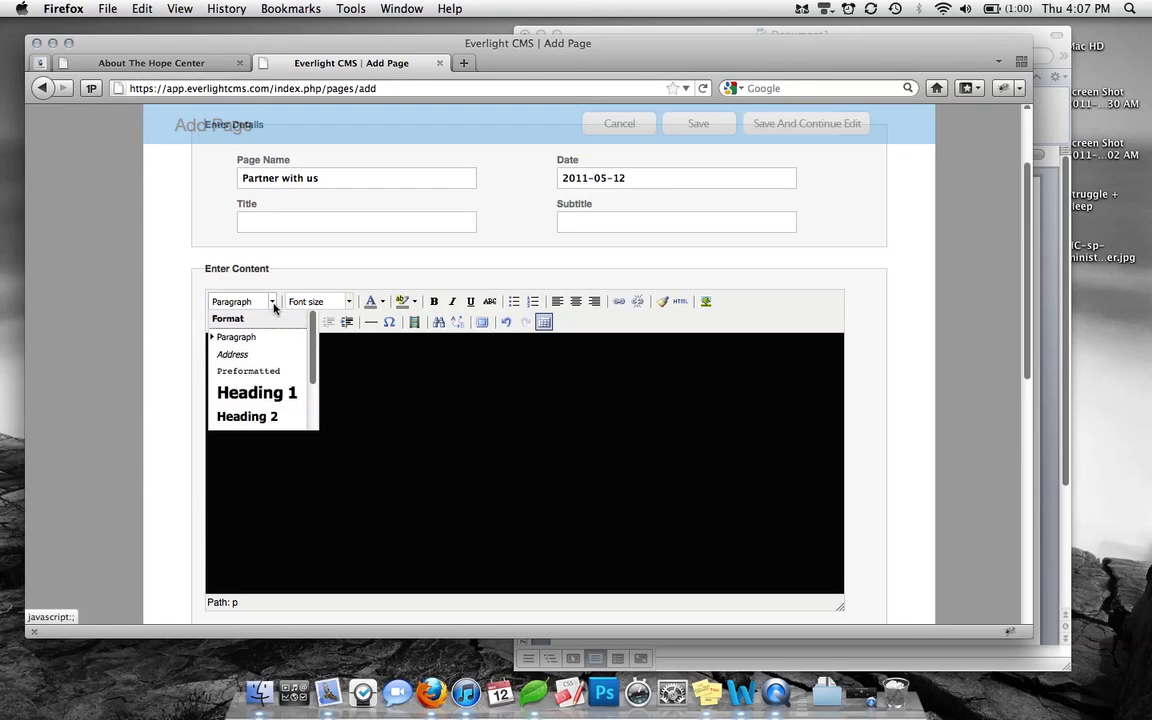
pyautogui.click(275, 402)
pyautogui.click(325, 405)
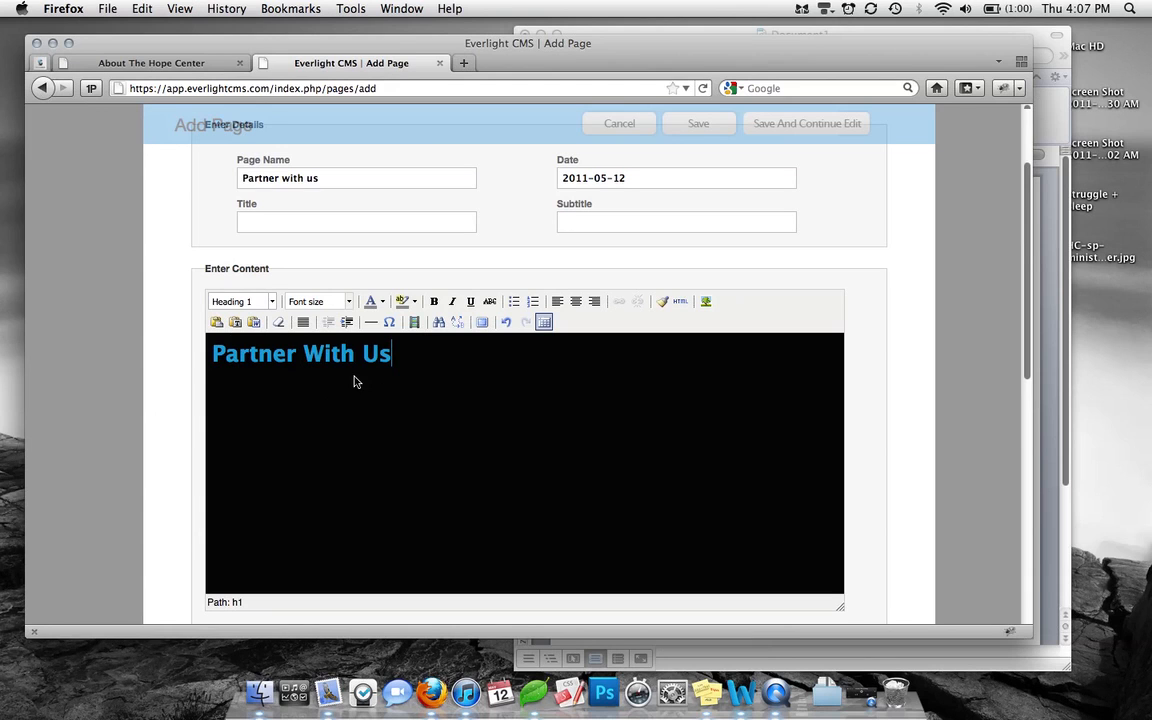
pyautogui.click(193, 66)
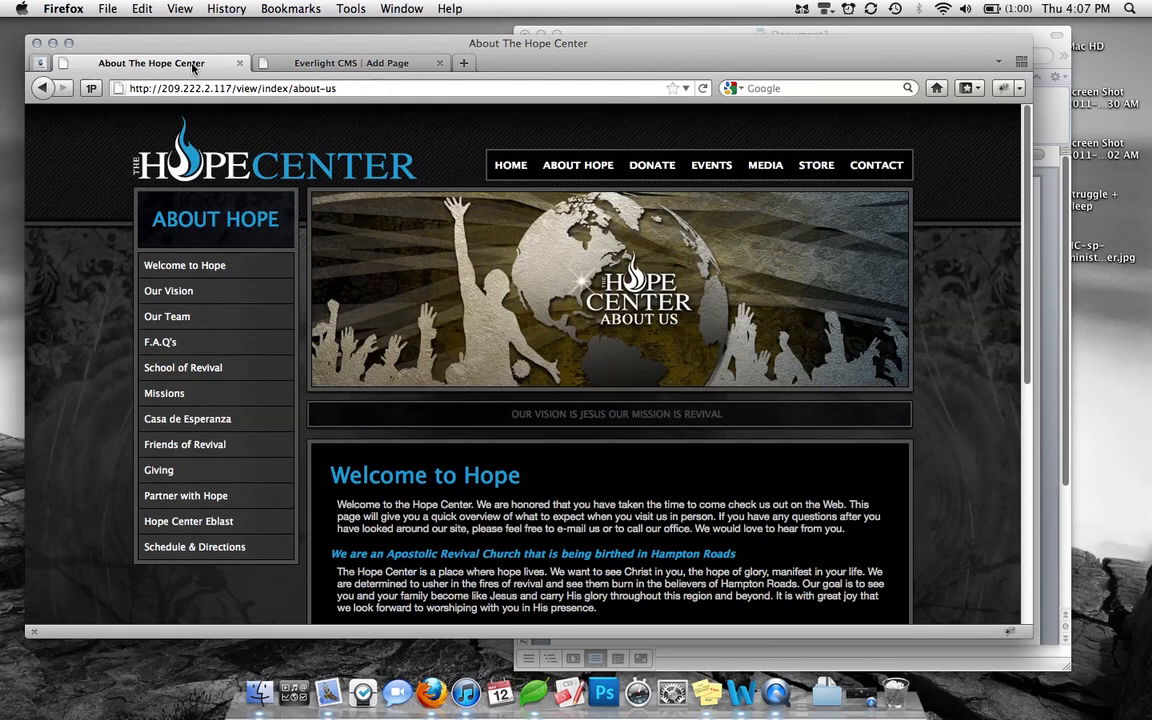
pyautogui.click(314, 63)
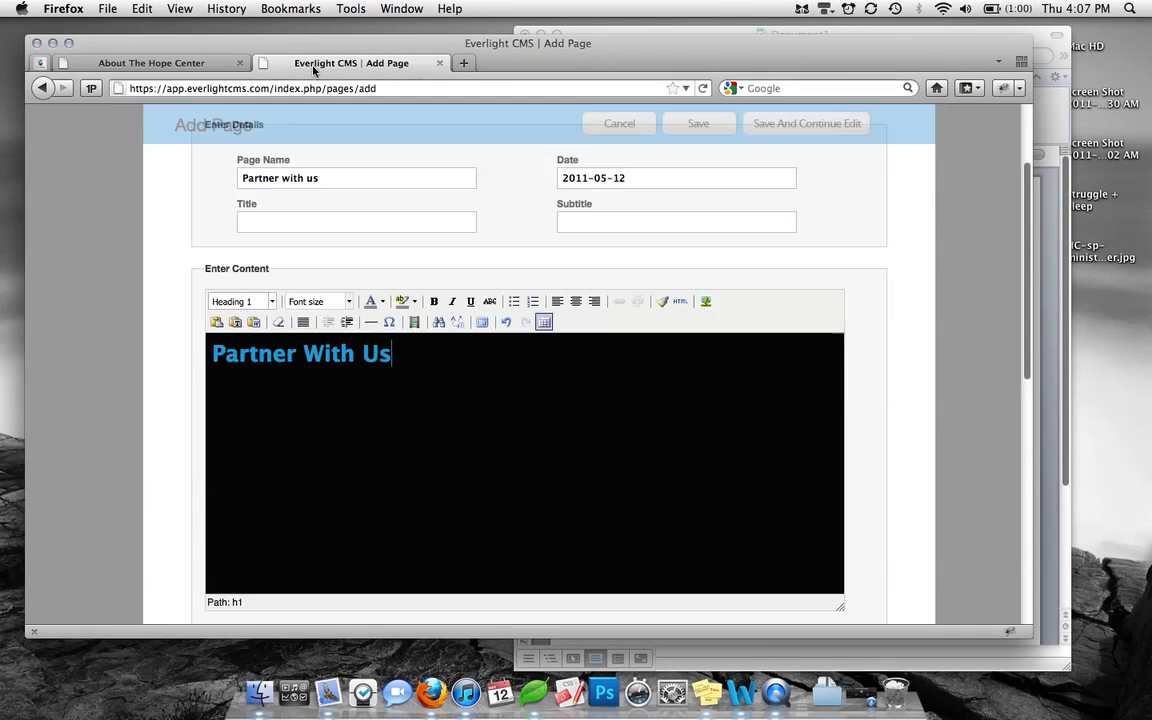
# - Start a new line below the heading and copy the Word document's text from "Partner with us for the advancement" through the Partner Accounts link
pyautogui.click(386, 373)
pyautogui.press('Return')
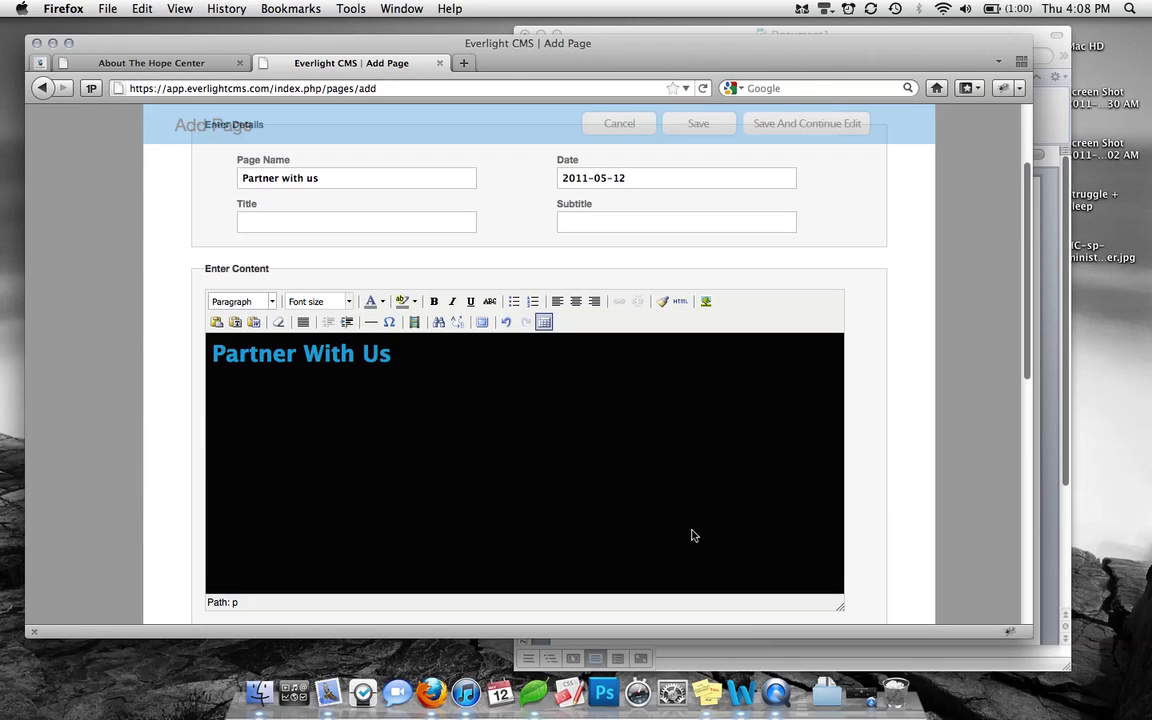
pyautogui.click(988, 34)
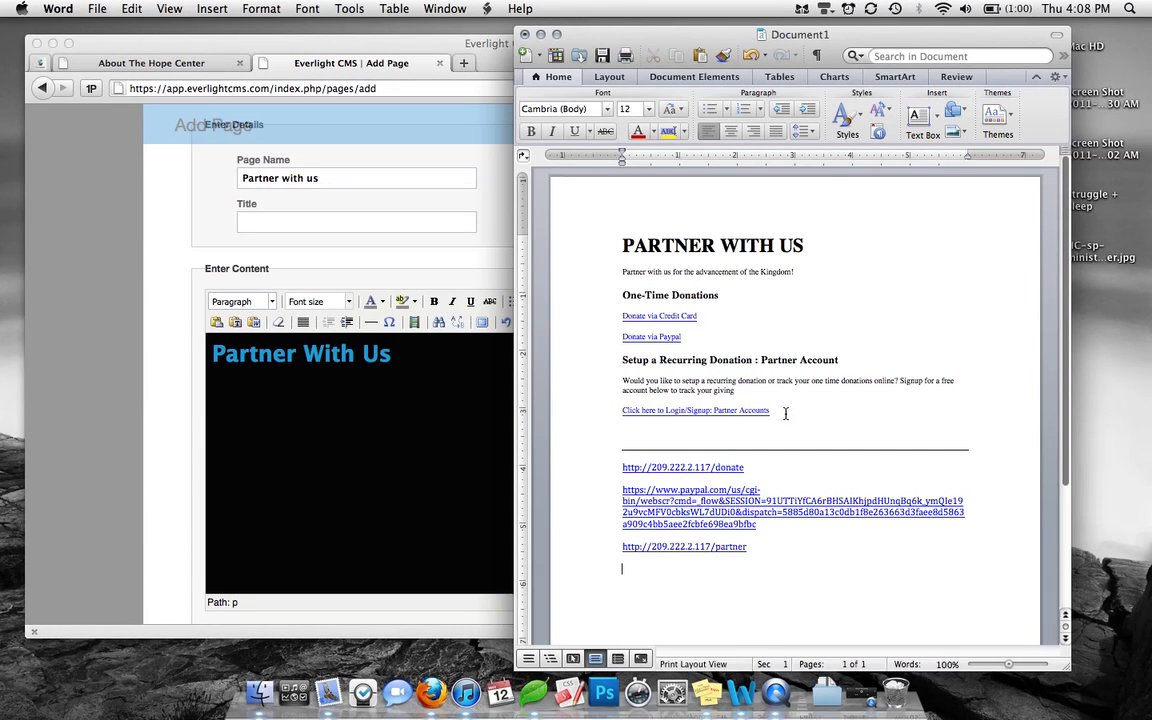
pyautogui.moveTo(785, 413); pyautogui.dragTo(619, 285)
pyautogui.hotkey('ctrl', 'c')
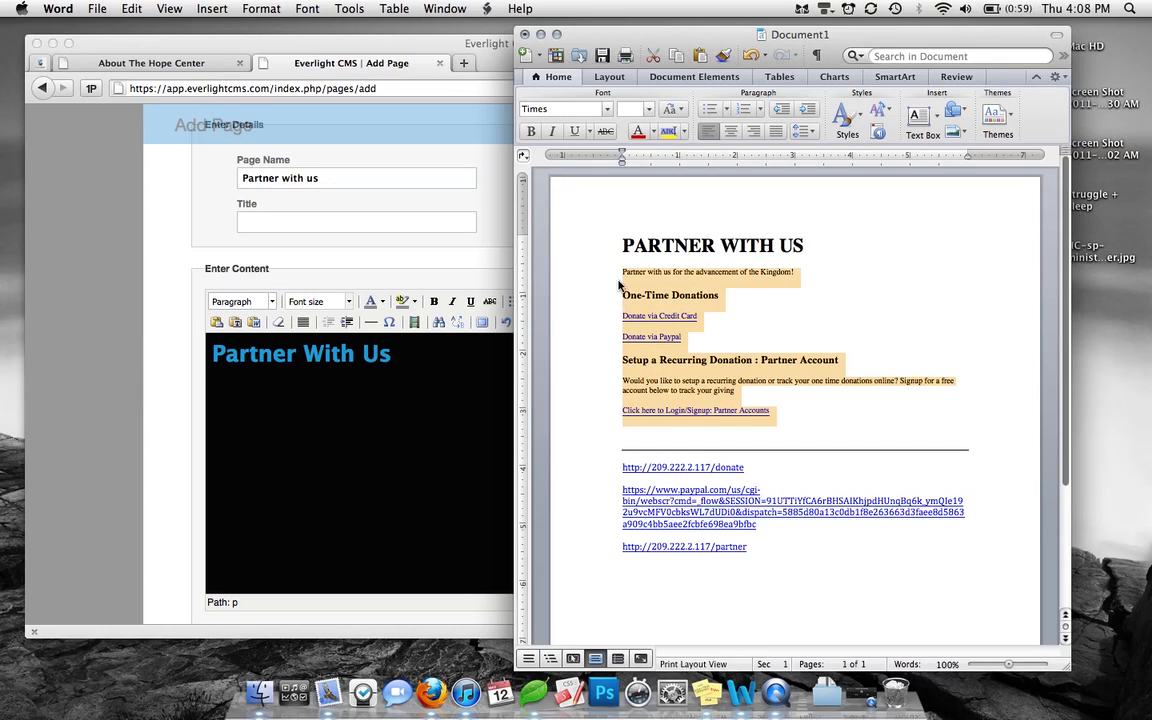
# - Paste the copied text as plain text below the heading in the Everlight CMS page content
pyautogui.click(346, 440)
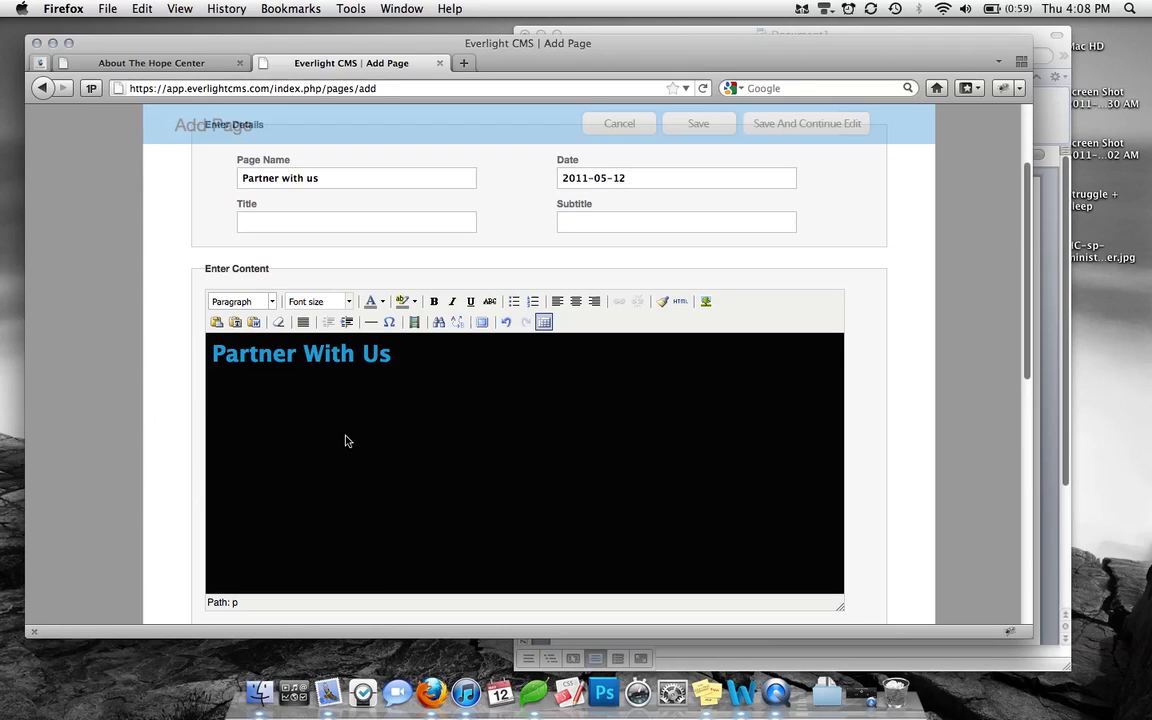
pyautogui.click(236, 323)
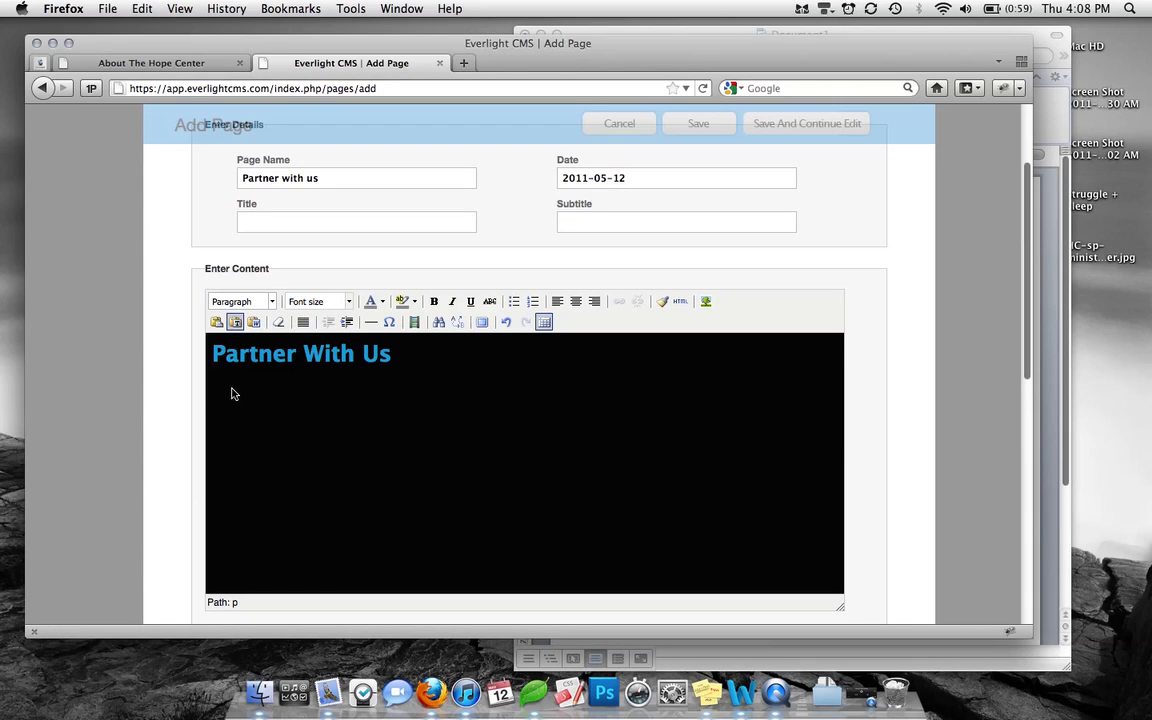
pyautogui.hotkey('ctrl', 'v')
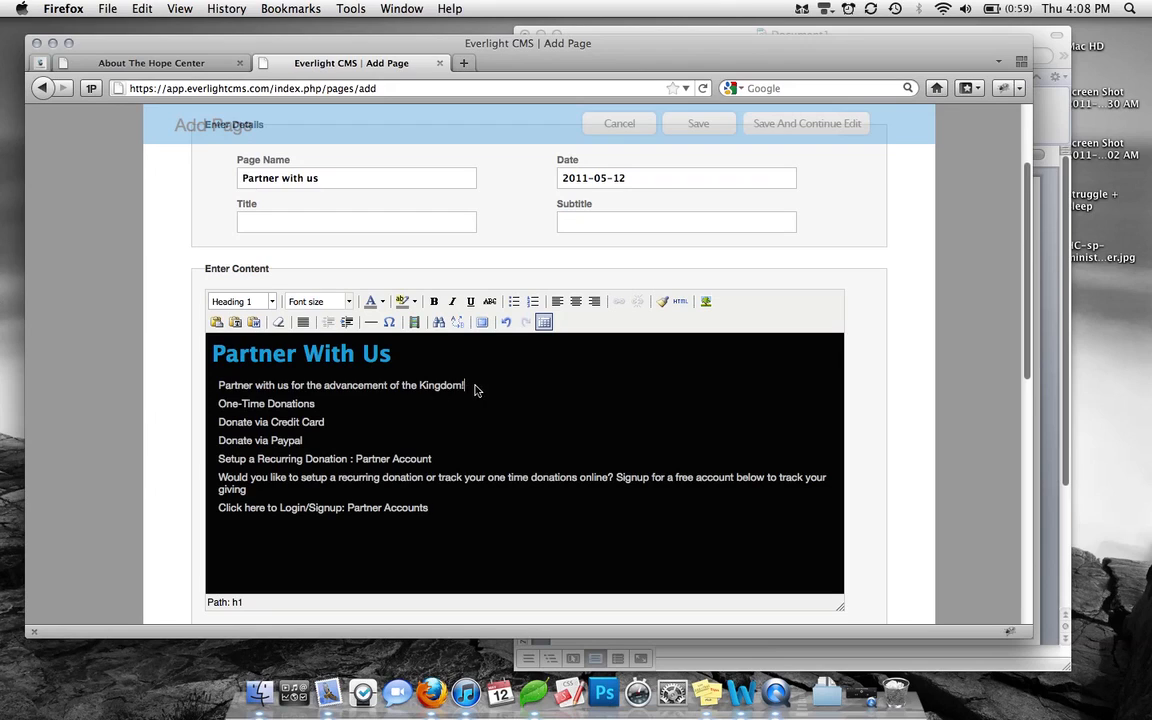
pyautogui.moveTo(466, 386); pyautogui.dragTo(250, 387)
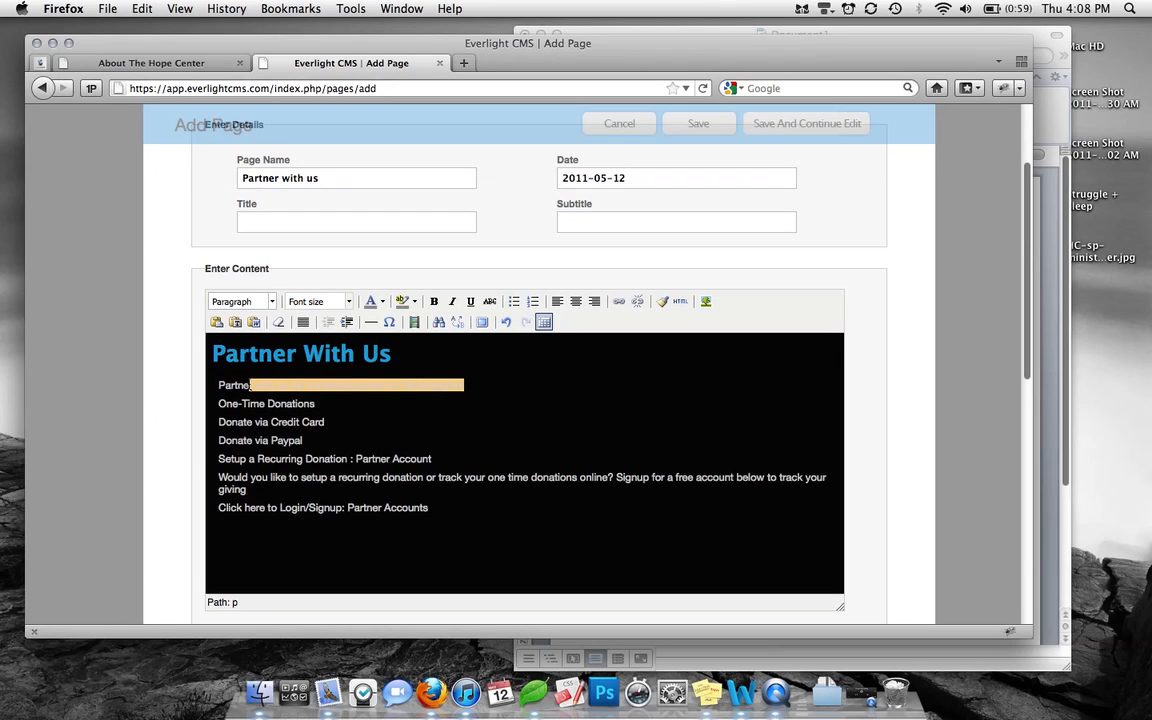
pyautogui.click(478, 389)
pyautogui.moveTo(468, 385); pyautogui.dragTo(211, 392)
pyautogui.click(312, 404)
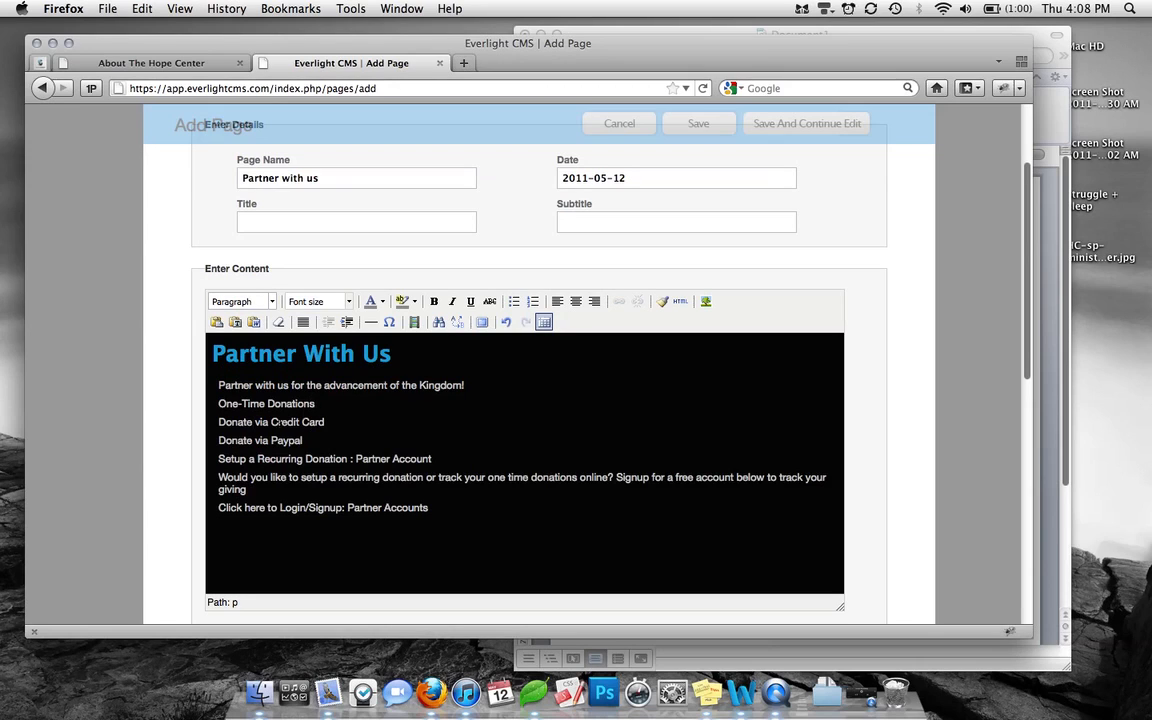
pyautogui.click(605, 33)
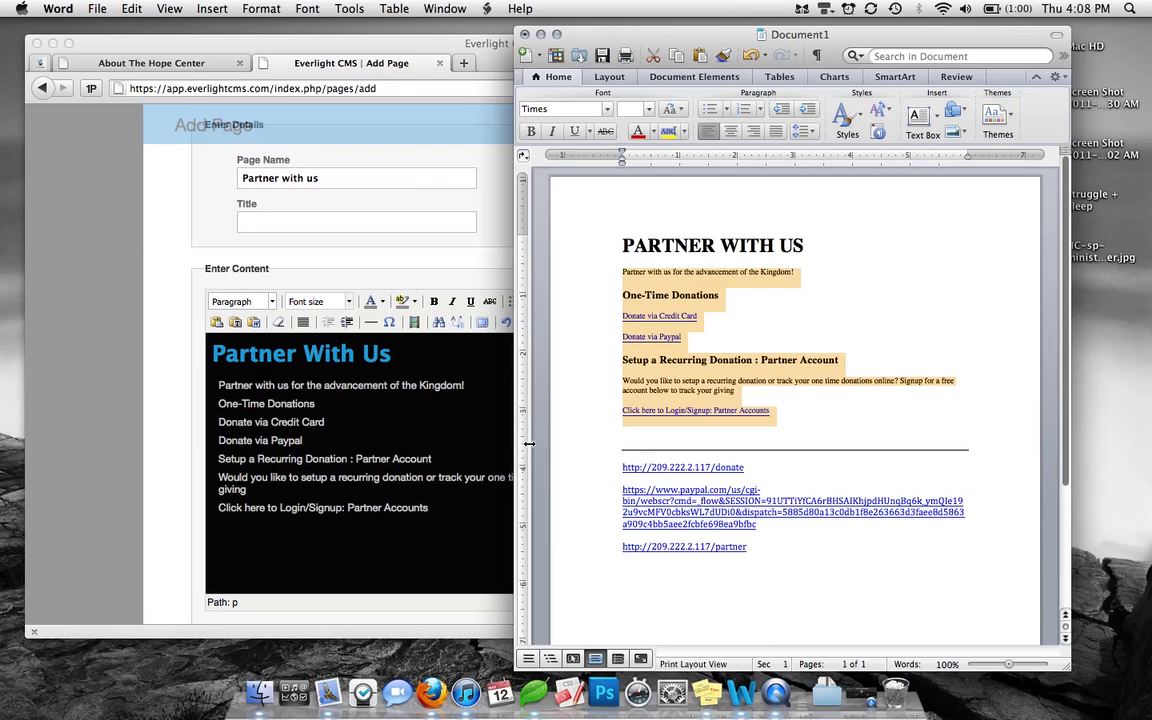
pyautogui.click(496, 427)
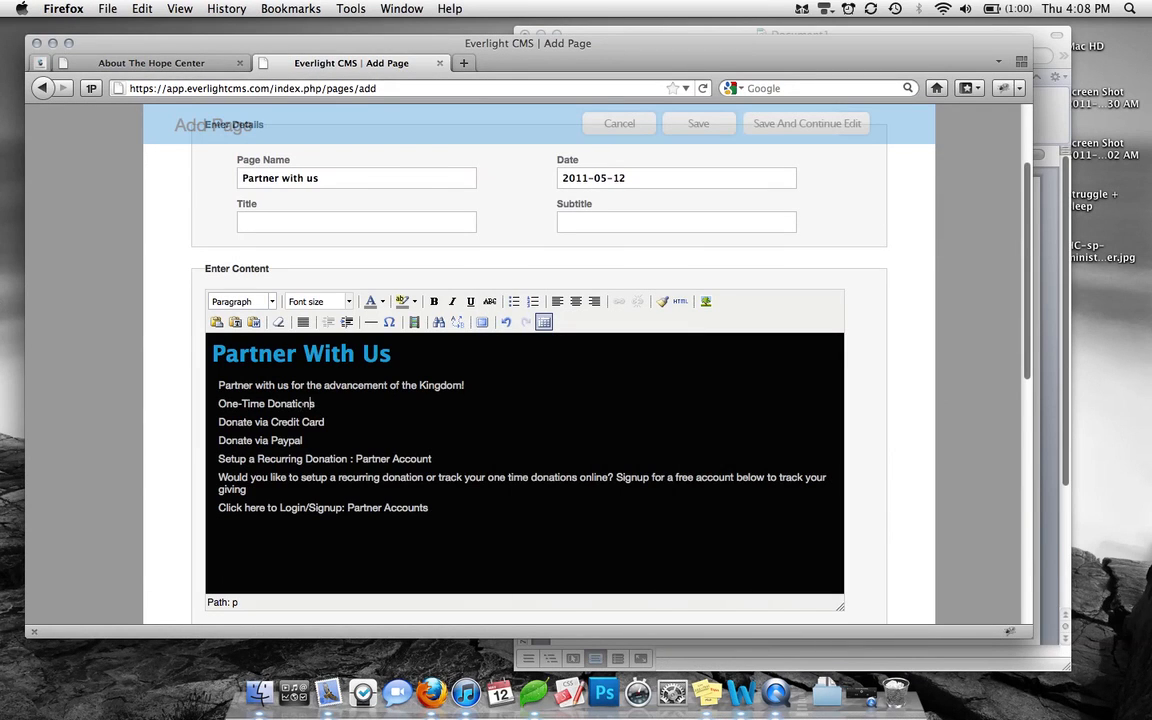
# - Insert blank lines above "One-Time Donations" and above "Setup a Recurring Donation : Partner Account"
pyautogui.click(473, 392)
pyautogui.press('Return')
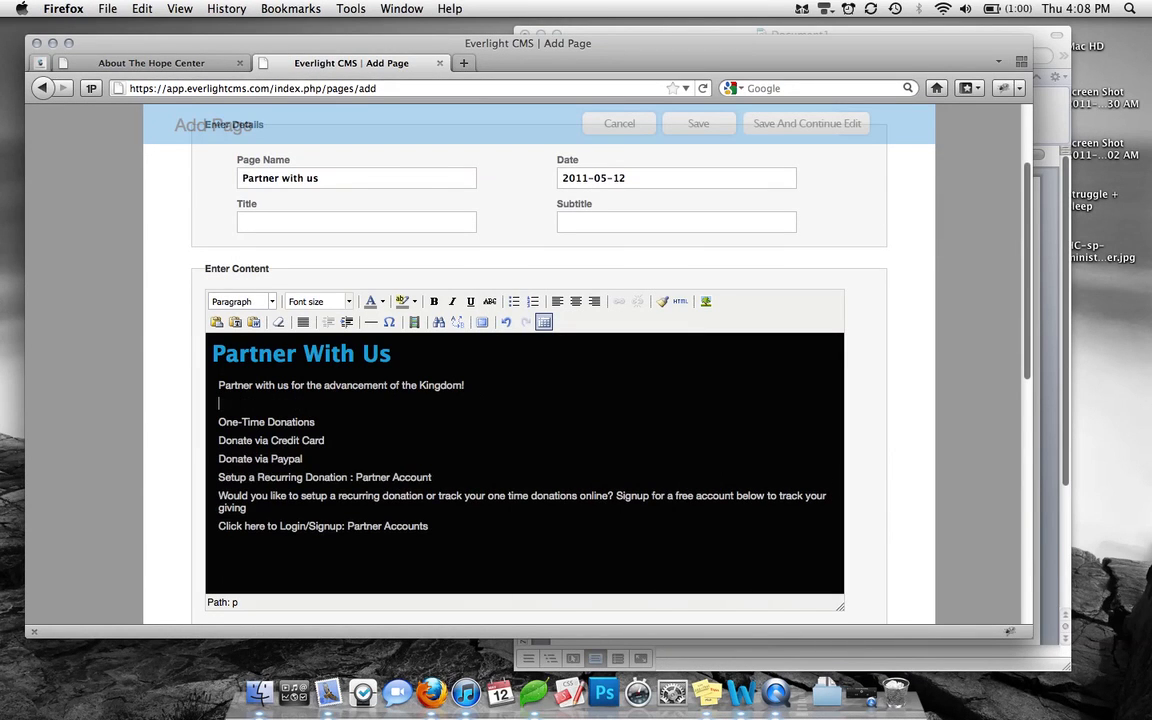
pyautogui.click(217, 479)
pyautogui.press('Return')
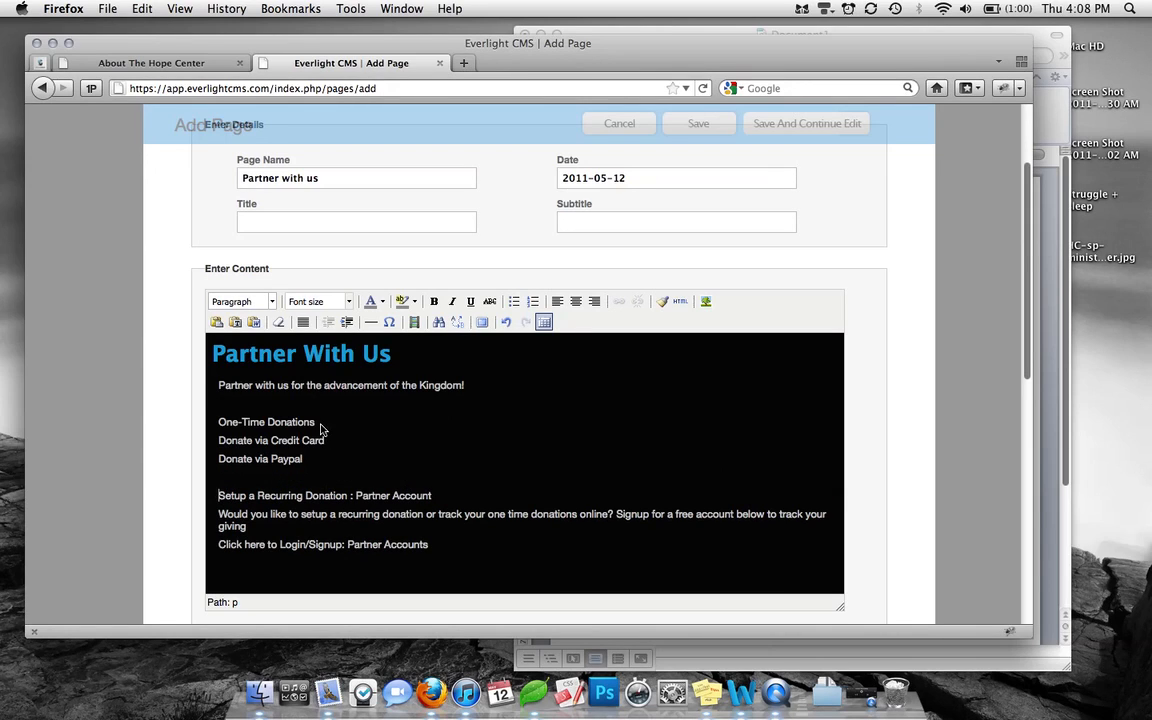
# - Format the "One-Time Donations" line as Heading 2
pyautogui.moveTo(320, 424); pyautogui.dragTo(215, 426)
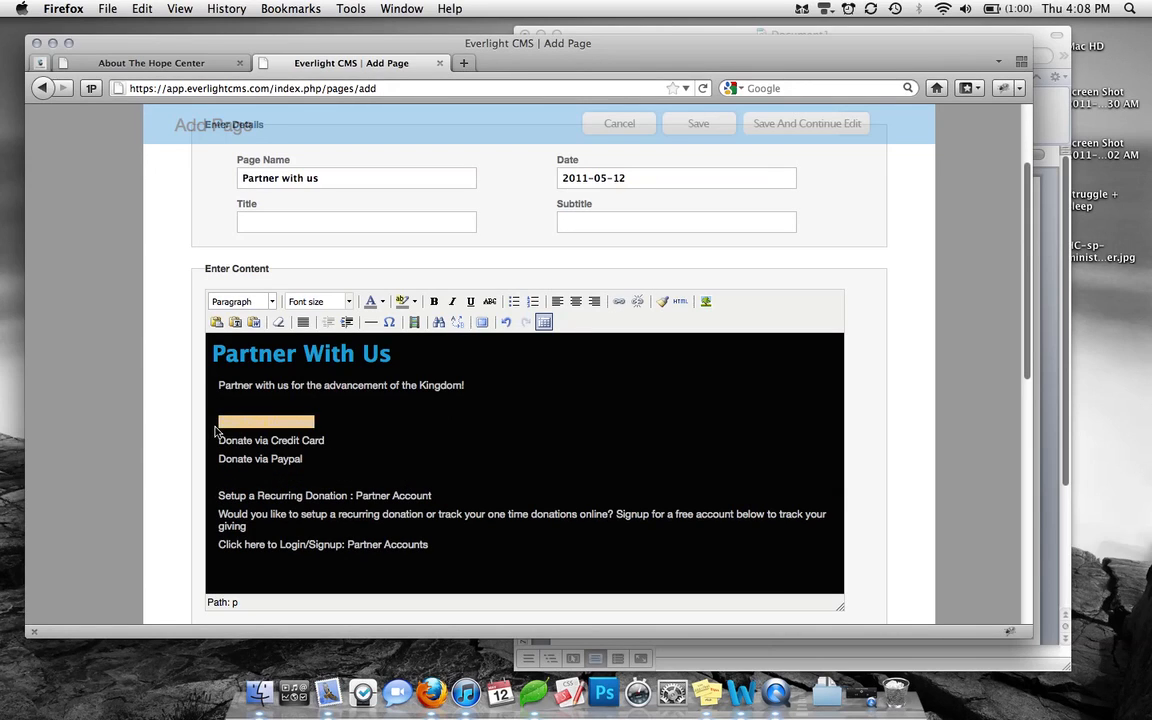
pyautogui.click(250, 301)
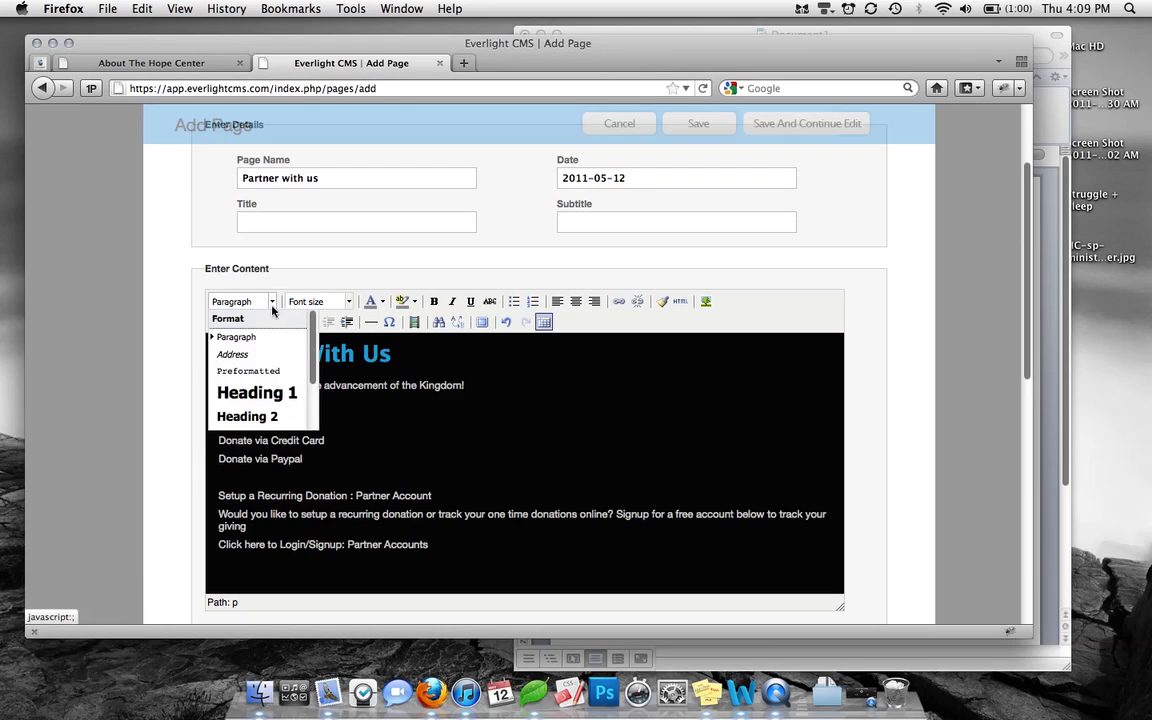
pyautogui.click(257, 417)
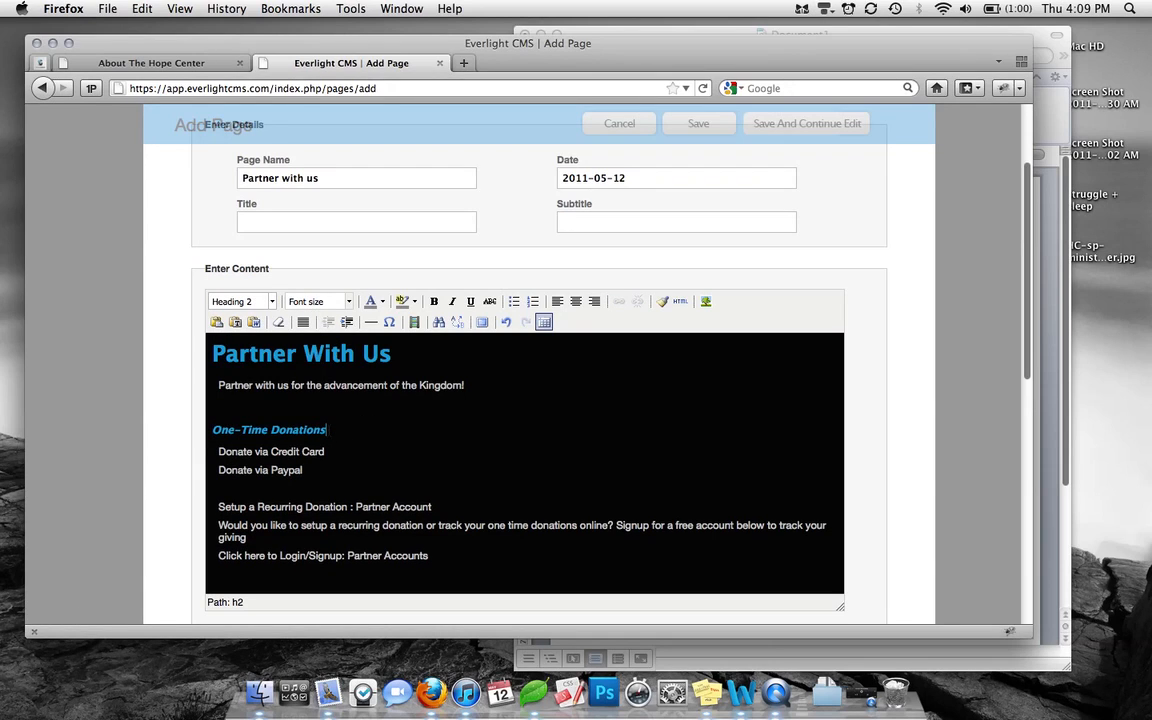
# - Try the Heading 3 format on the "One-Time Donations" line
pyautogui.moveTo(326, 430); pyautogui.dragTo(211, 432)
pyautogui.click(272, 301)
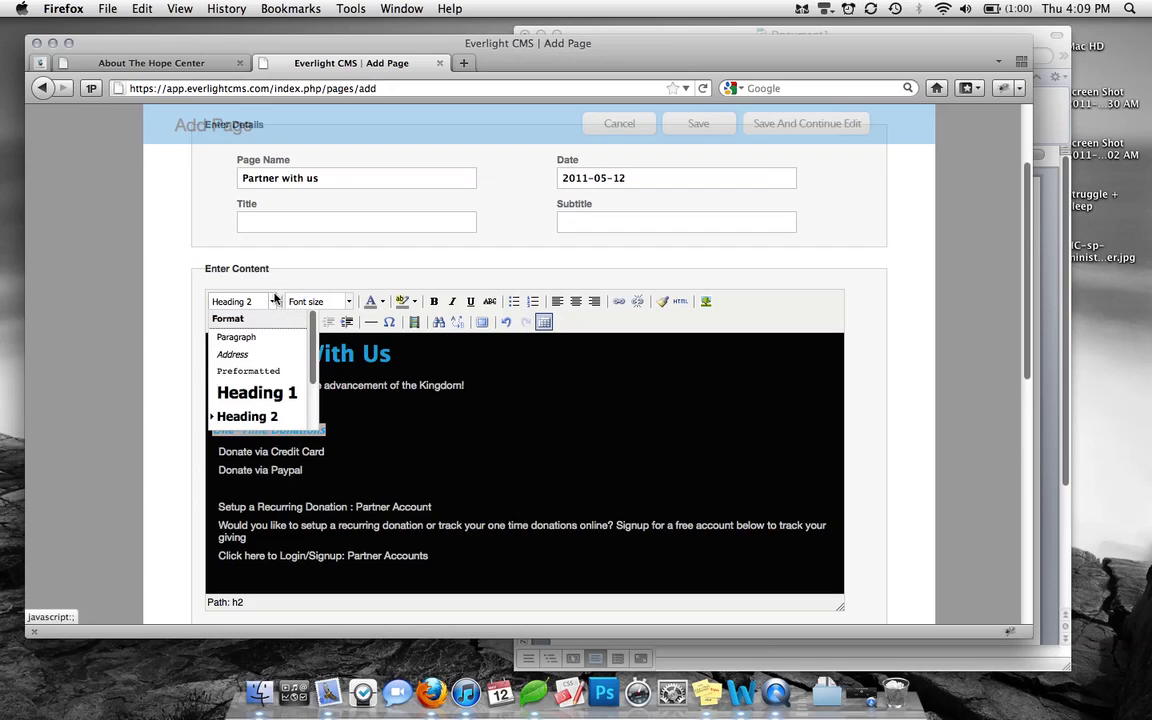
pyautogui.scroll(-3, 255, 380)
pyautogui.click(265, 407)
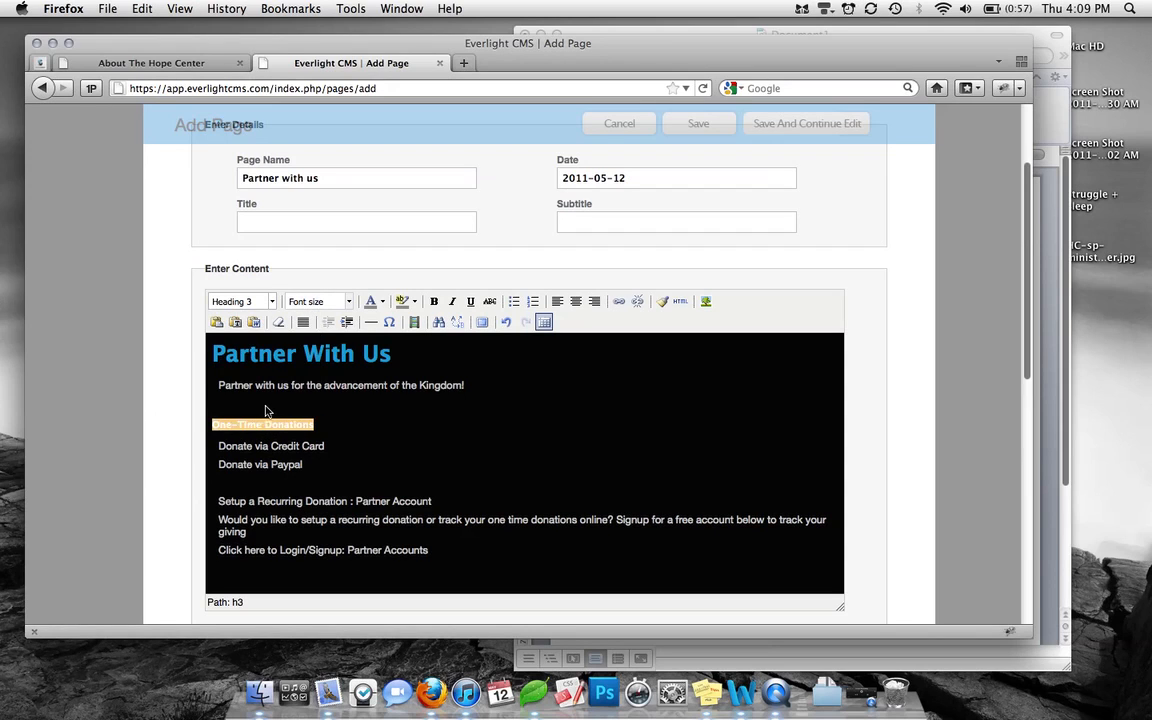
pyautogui.click(355, 424)
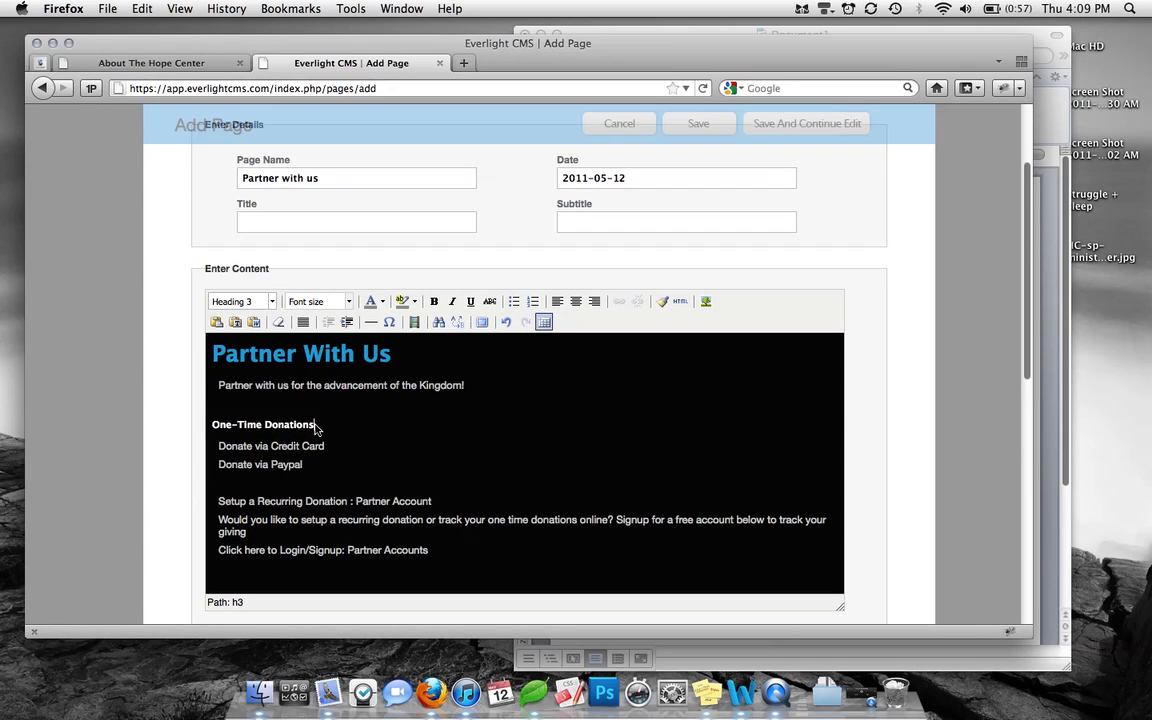
# - Try the Heading 4 format on the "One-Time Donations" line
pyautogui.moveTo(316, 427); pyautogui.dragTo(212, 425)
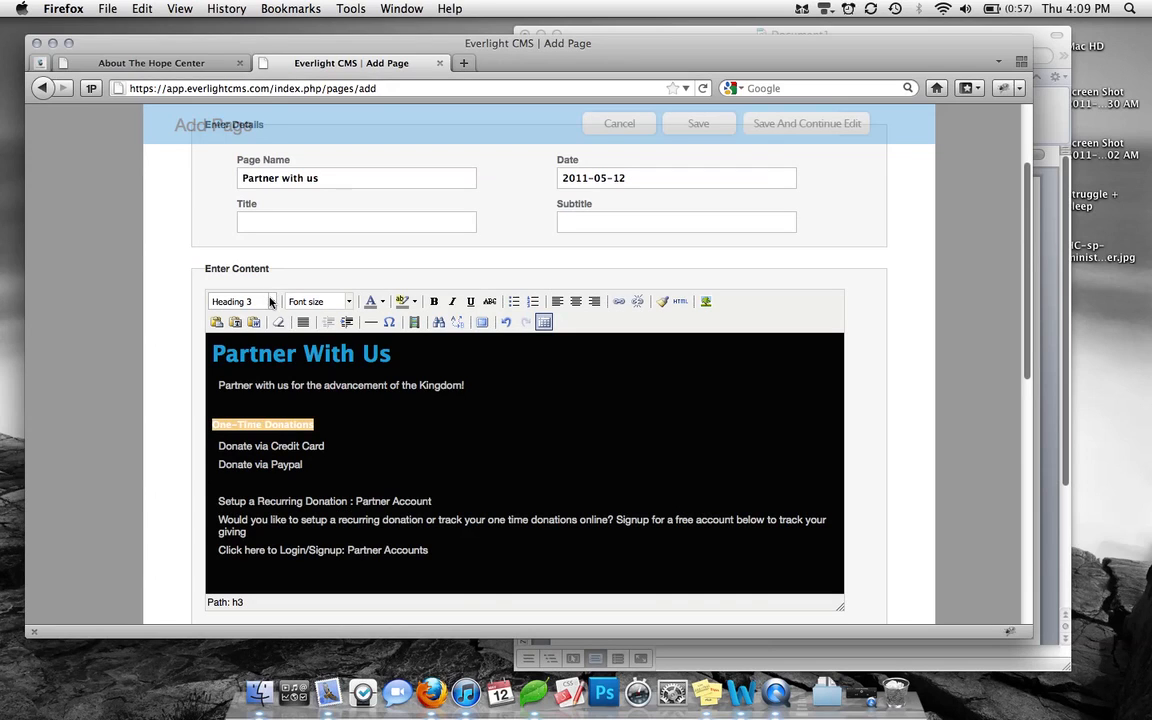
pyautogui.click(269, 302)
pyautogui.scroll(-3, 280, 375)
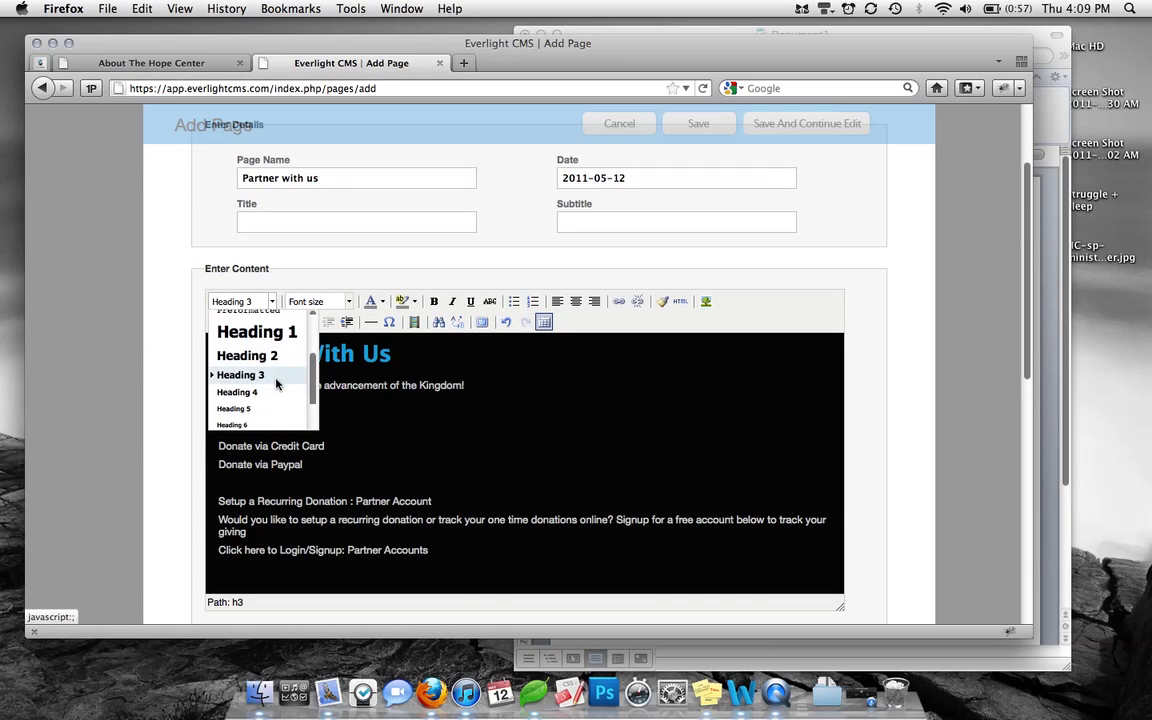
pyautogui.click(245, 392)
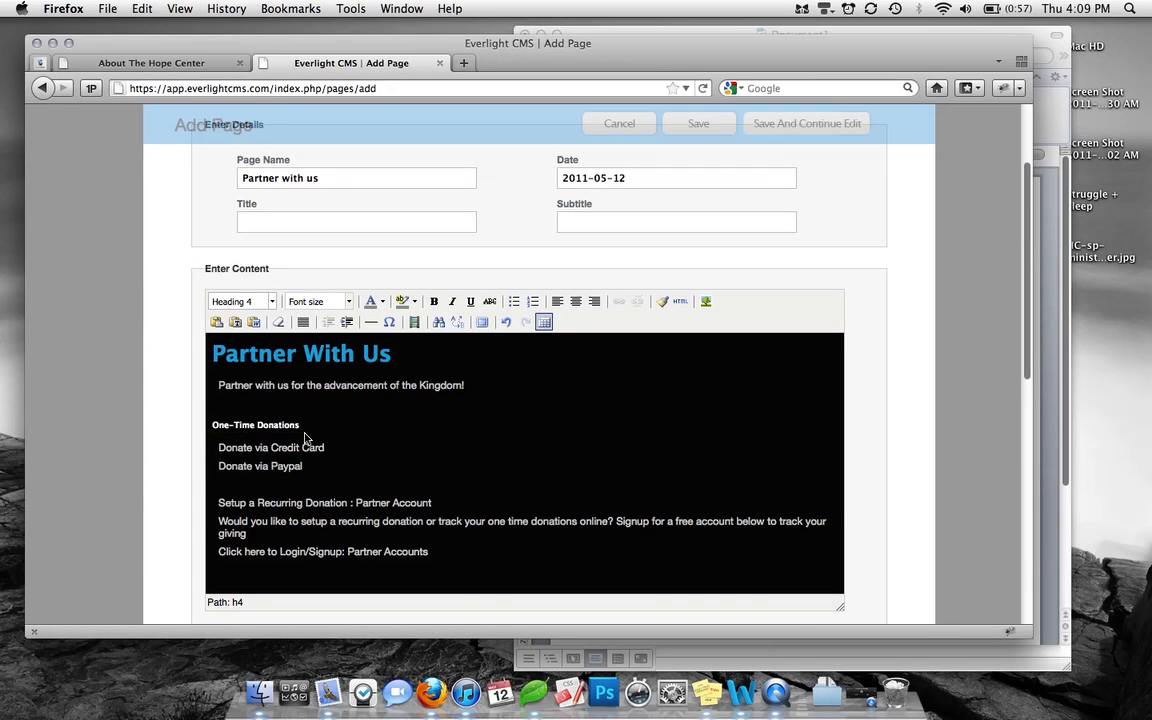
# - Format the "One-Time Donations" line as Heading 5
pyautogui.moveTo(302, 428); pyautogui.dragTo(212, 428)
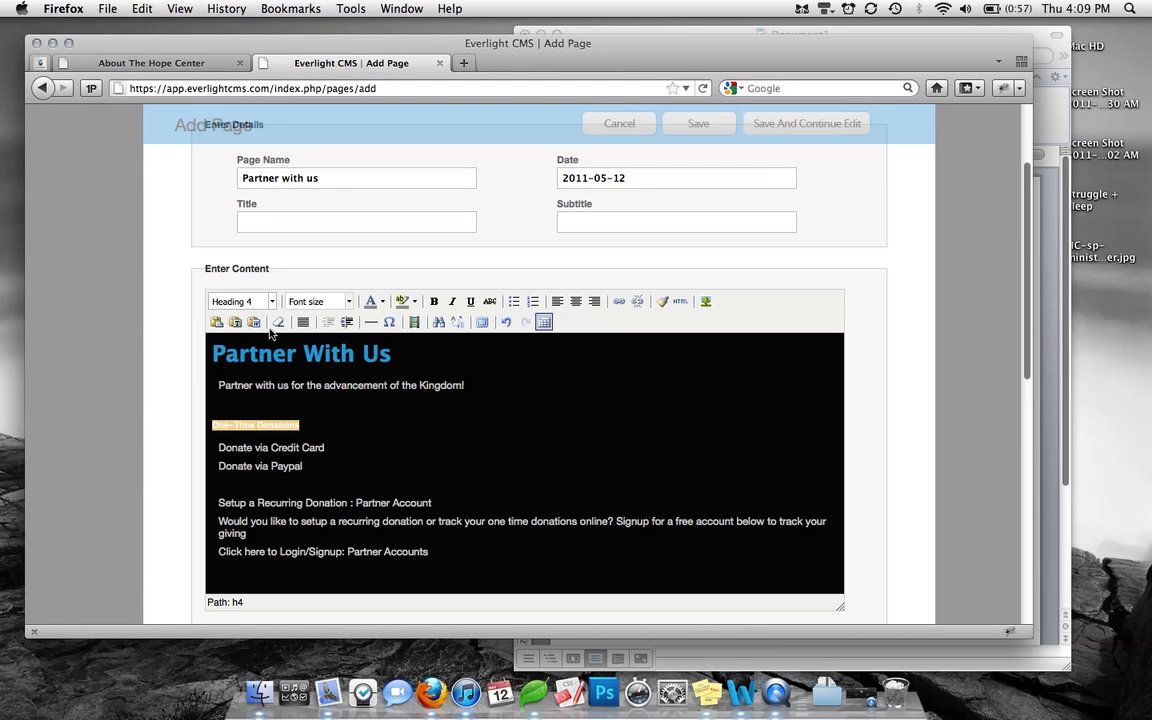
pyautogui.click(267, 302)
pyautogui.scroll(-1, 265, 370)
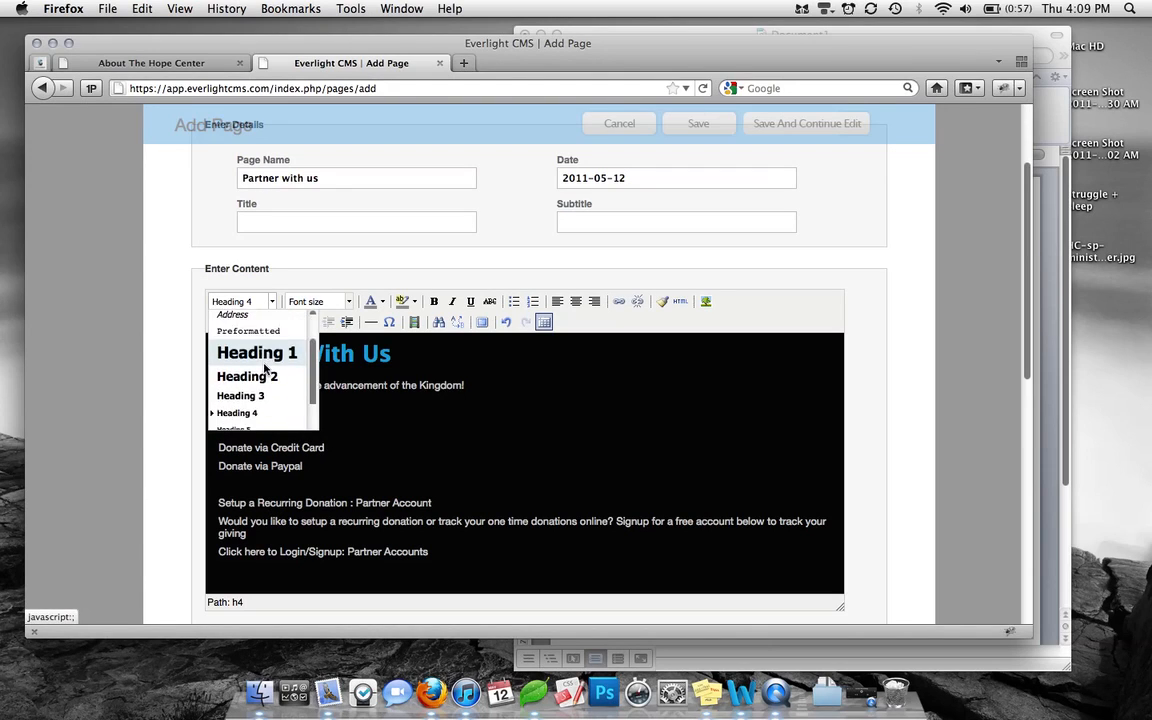
pyautogui.scroll(-1, 250, 360)
pyautogui.click(226, 405)
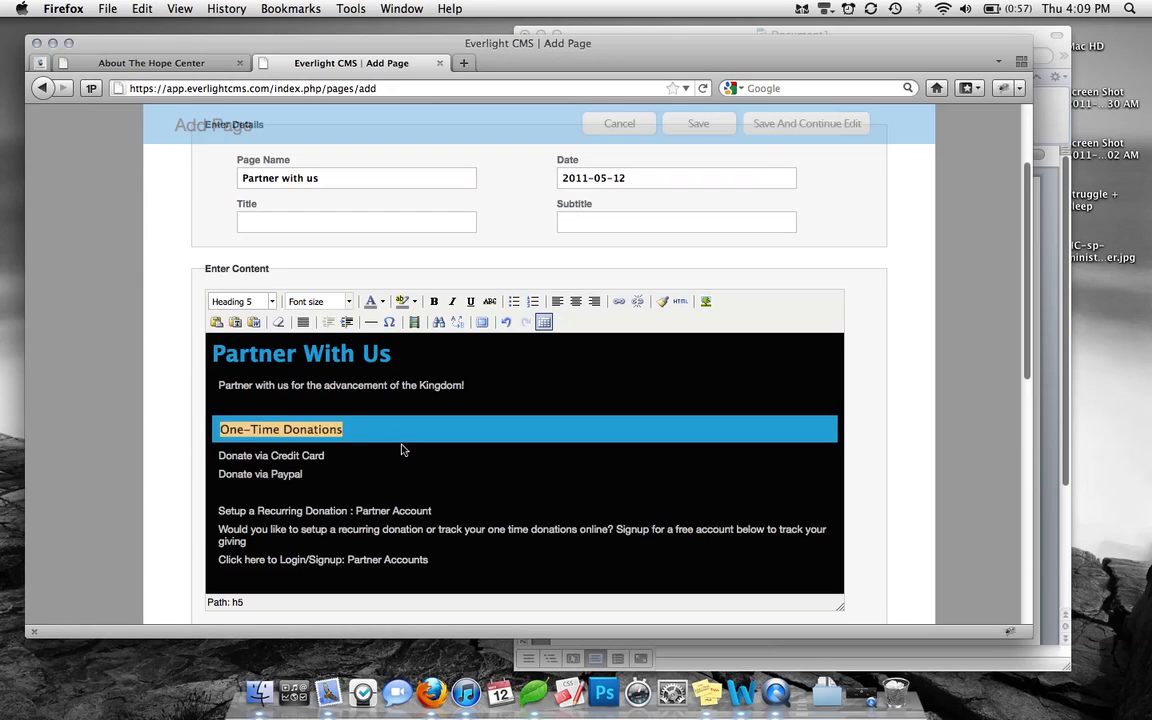
pyautogui.click(528, 444)
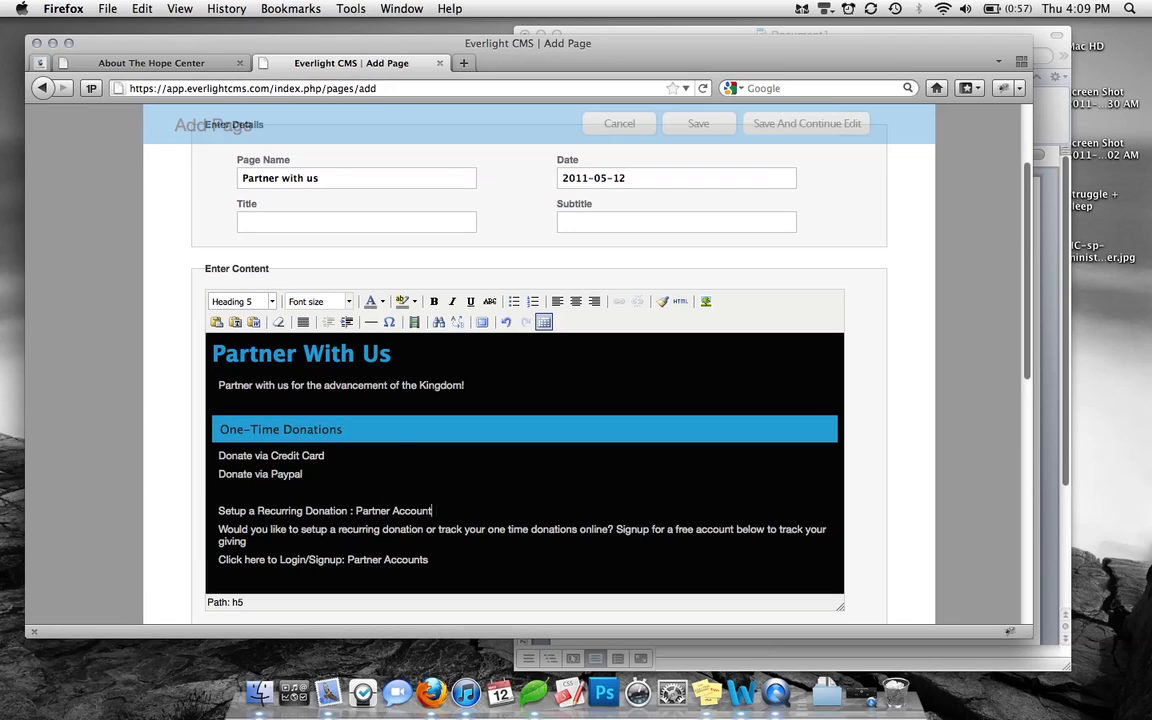
# - Format the "Setup a Recurring Donation : Partner Account" line as Heading 5
pyautogui.moveTo(226, 510); pyautogui.dragTo(431, 510)
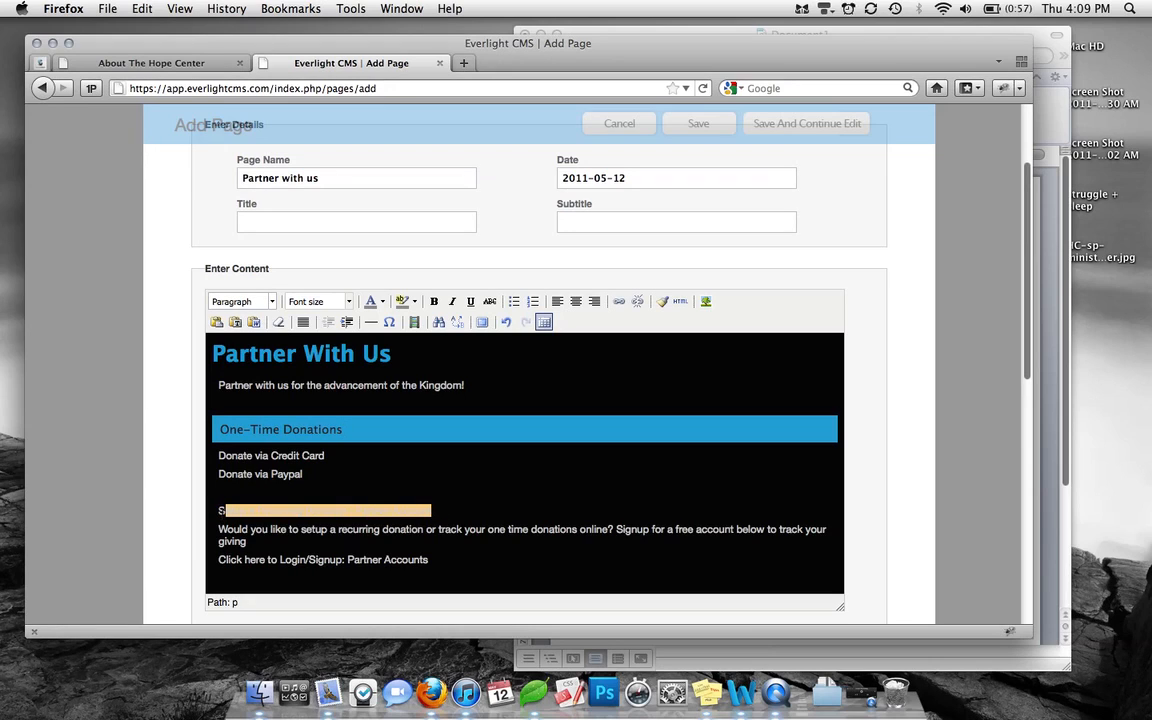
pyautogui.moveTo(217, 513); pyautogui.dragTo(431, 513)
pyautogui.click(271, 301)
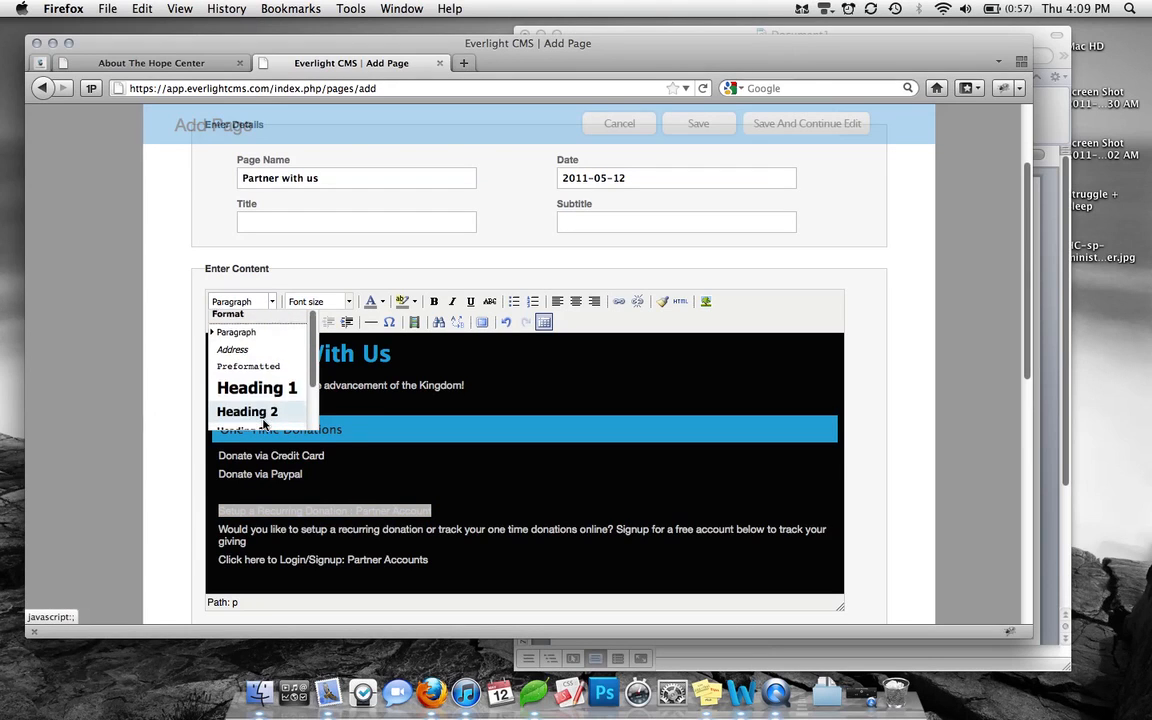
pyautogui.scroll(-1, 263, 410)
pyautogui.scroll(-3, 263, 420)
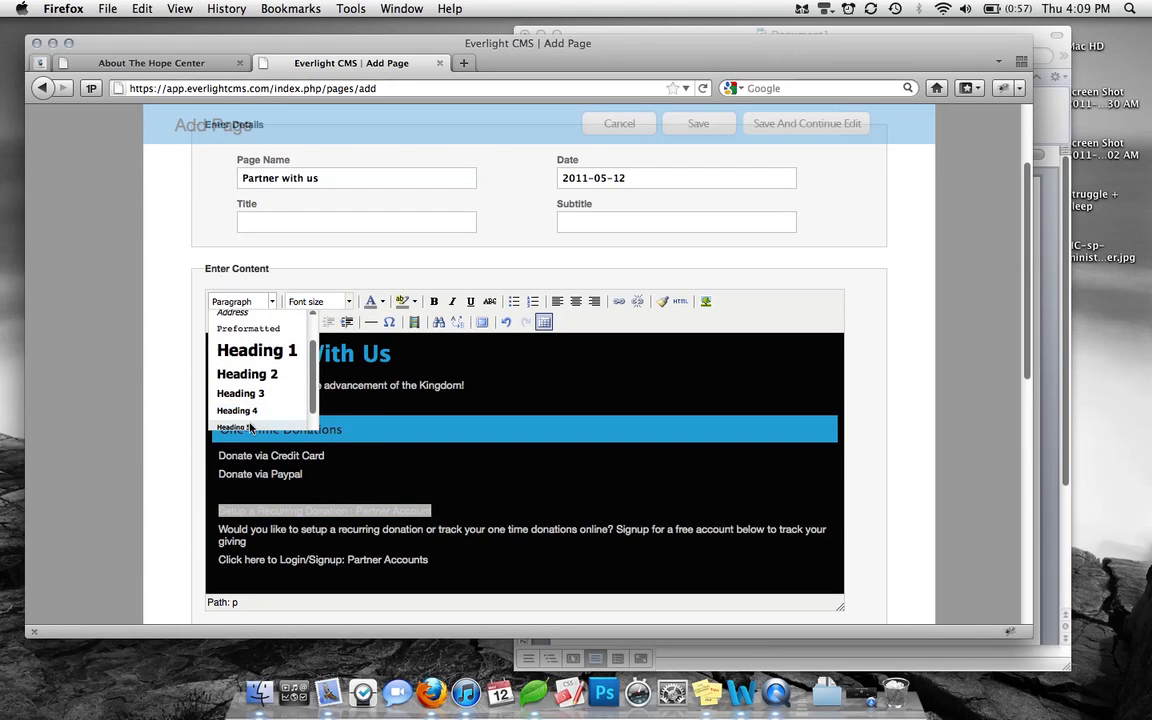
pyautogui.click(249, 426)
pyautogui.click(438, 490)
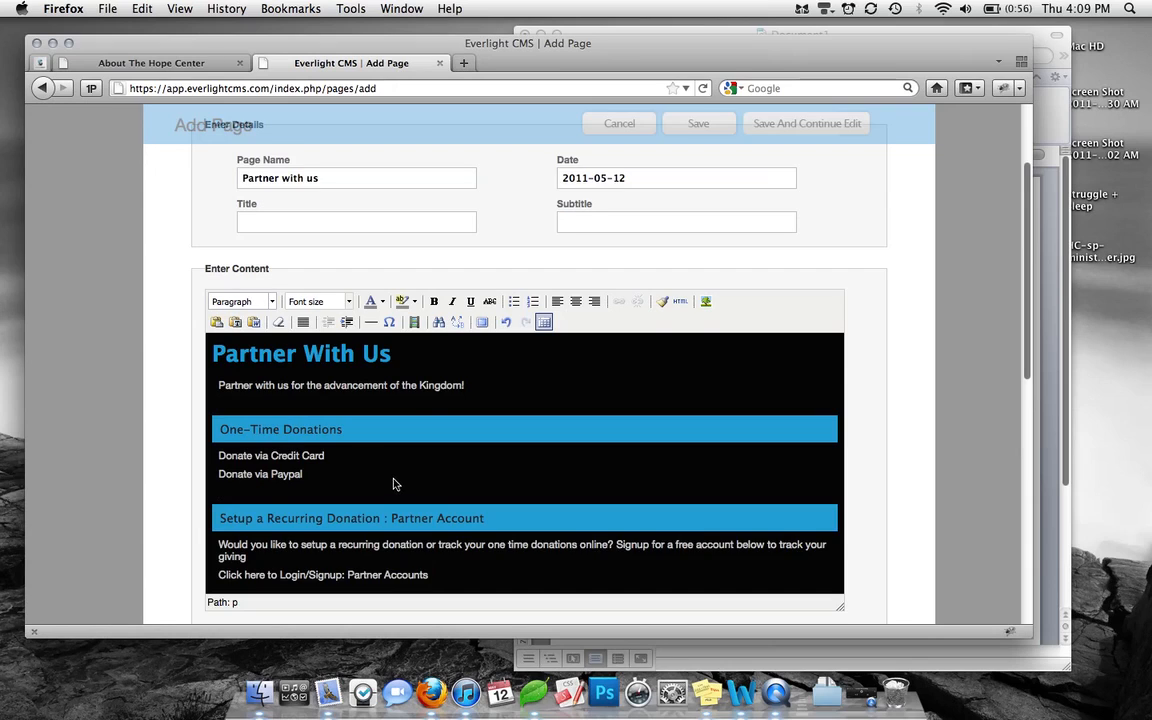
pyautogui.scroll(-1, 393, 484)
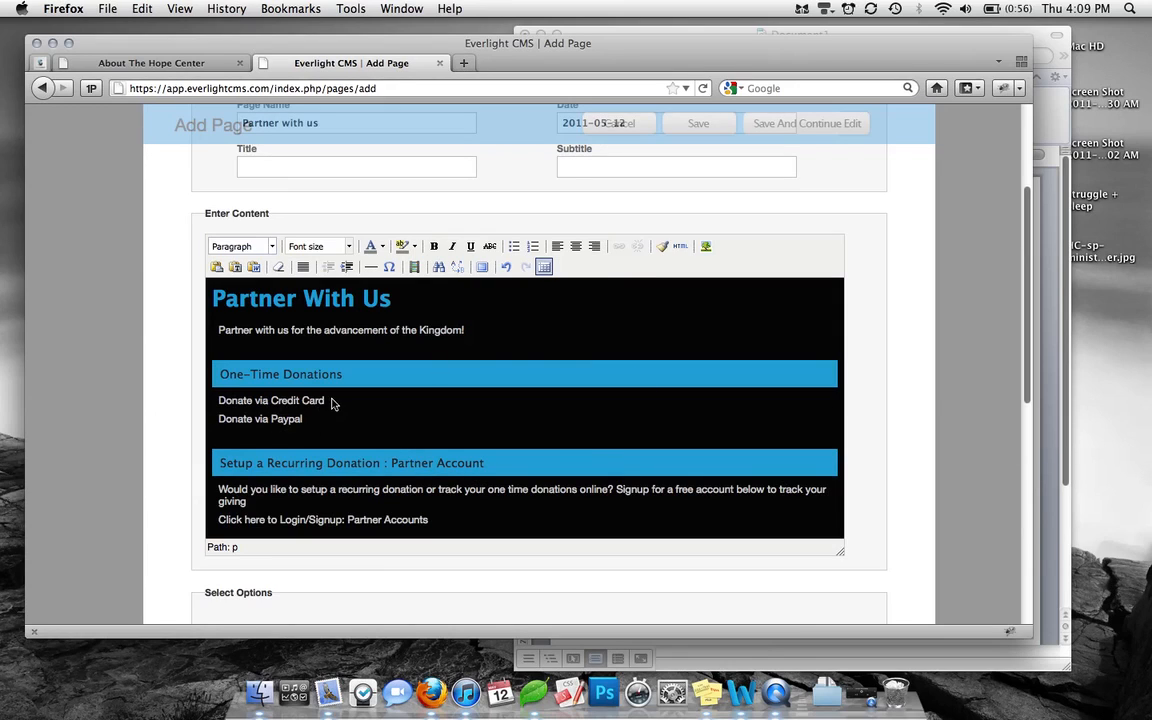
pyautogui.moveTo(326, 401); pyautogui.dragTo(218, 401)
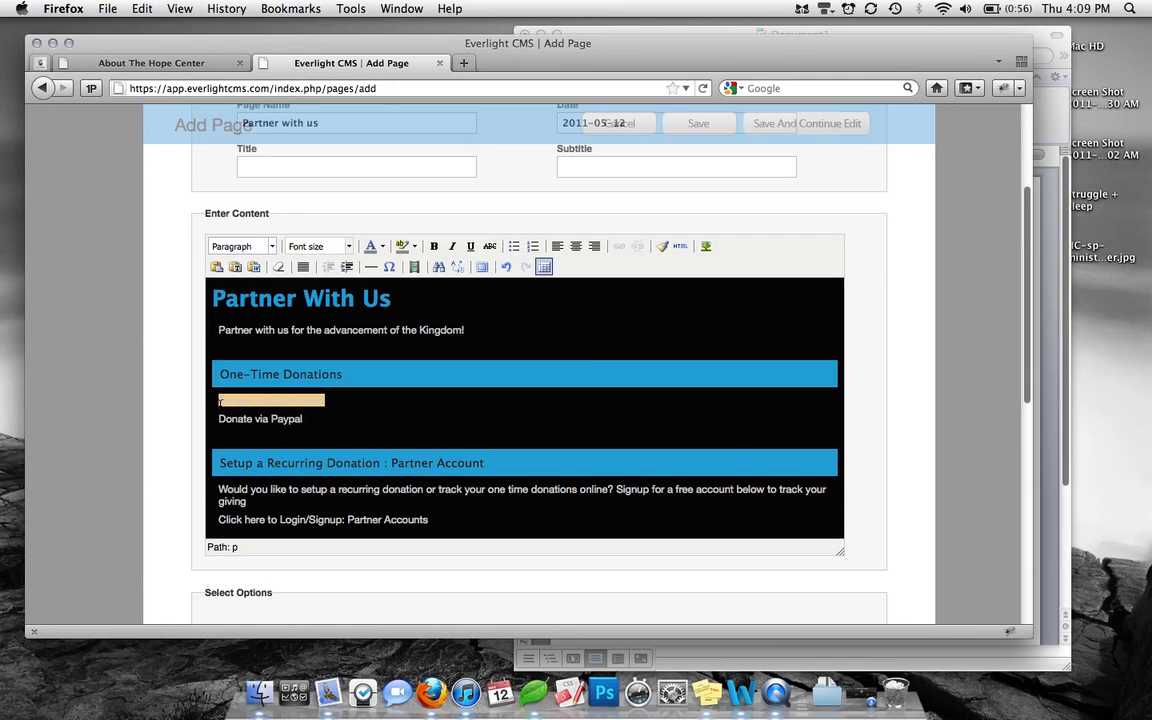
pyautogui.click(619, 247)
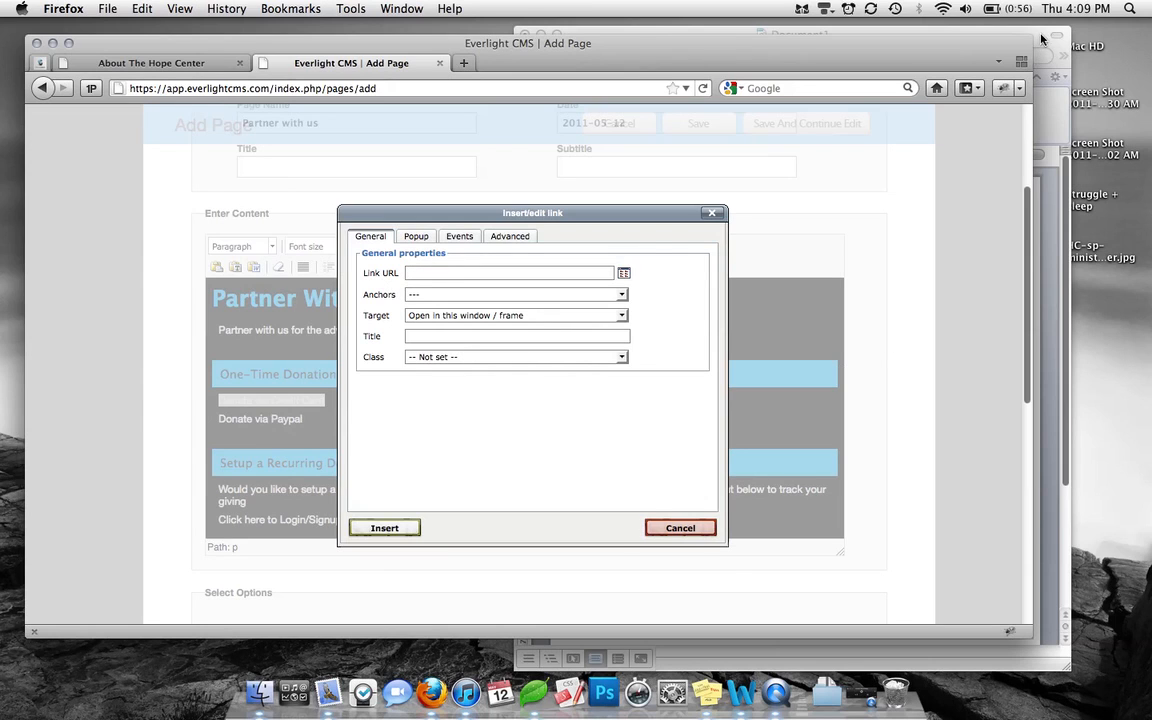
pyautogui.click(935, 31)
pyautogui.moveTo(754, 470); pyautogui.dragTo(622, 469)
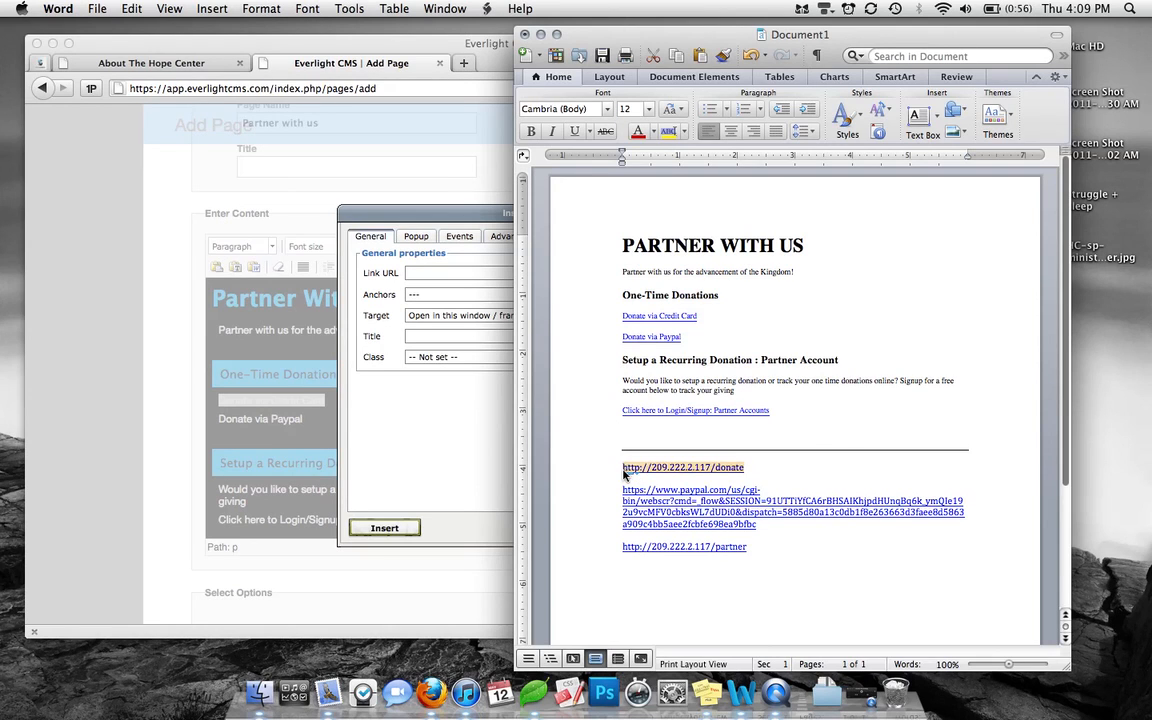
pyautogui.press('super+c')
pyautogui.click(445, 270)
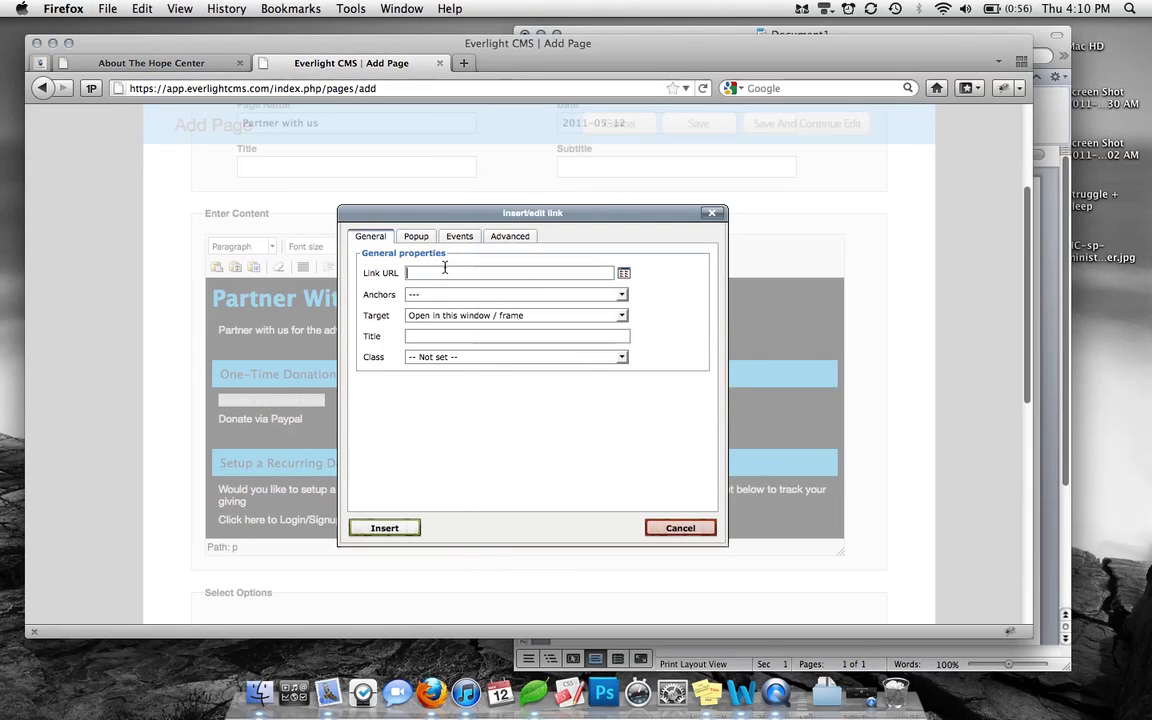
pyautogui.press('super+v')
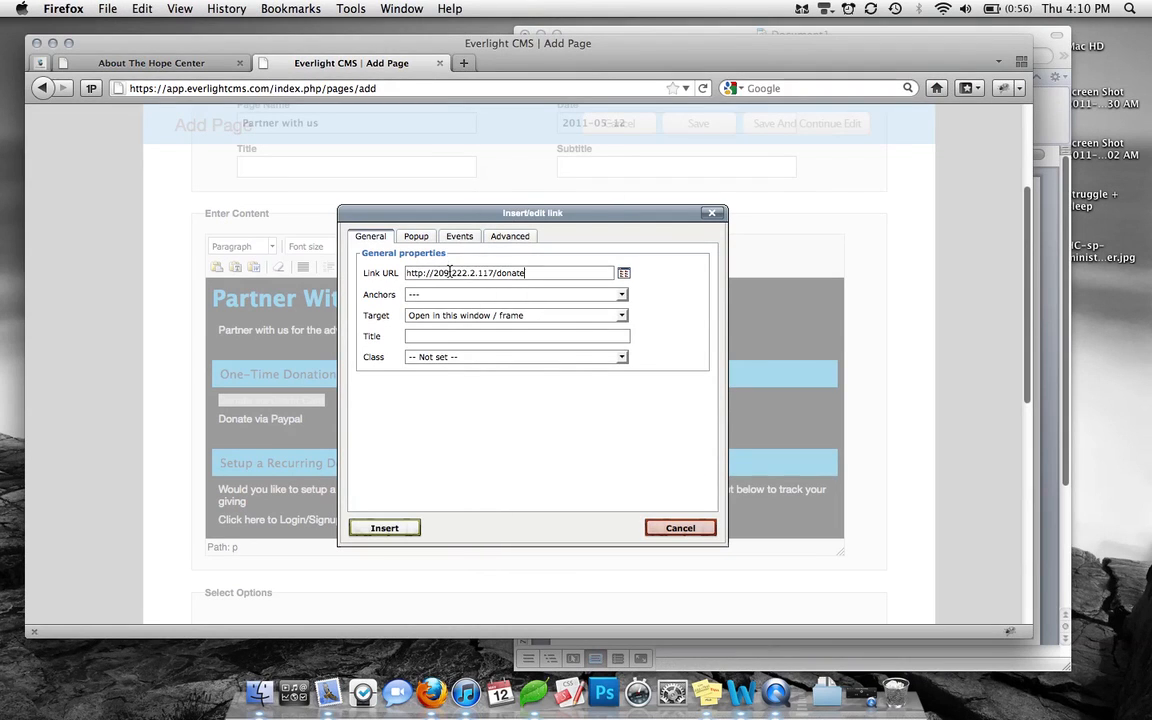
pyautogui.click(384, 527)
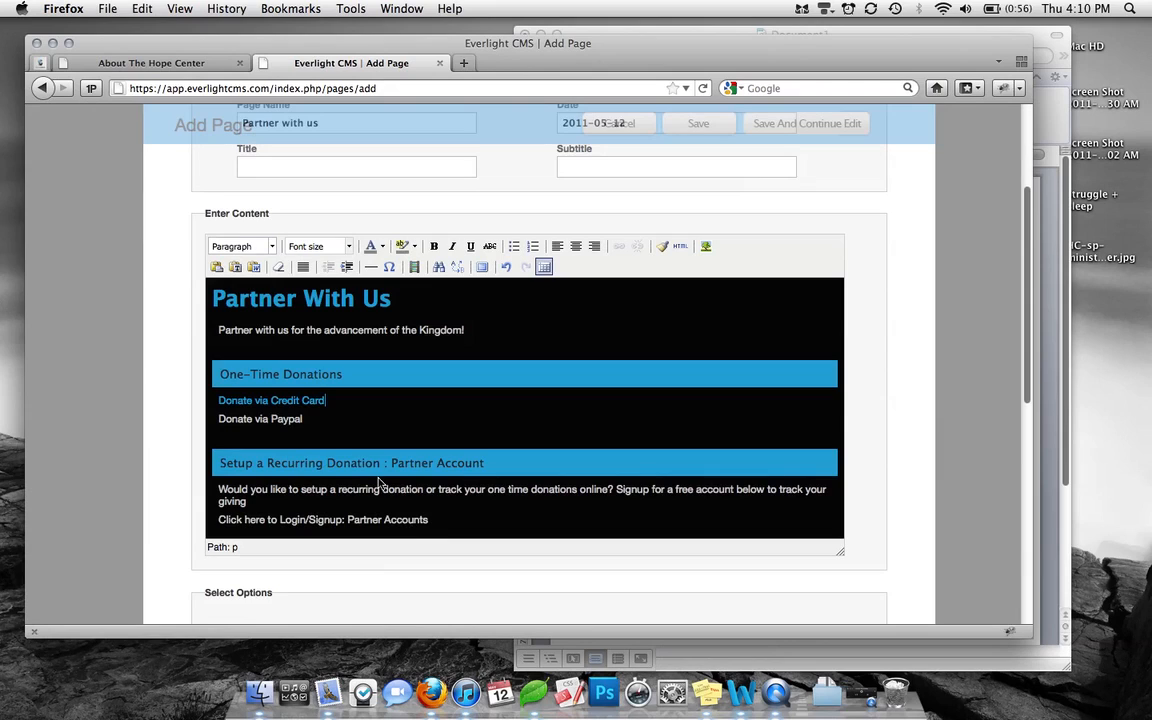
# - Link the "Donate via Paypal" text to the long PayPal URL copied from the Word document
pyautogui.click(301, 419)
pyautogui.moveTo(303, 419); pyautogui.dragTo(217, 419)
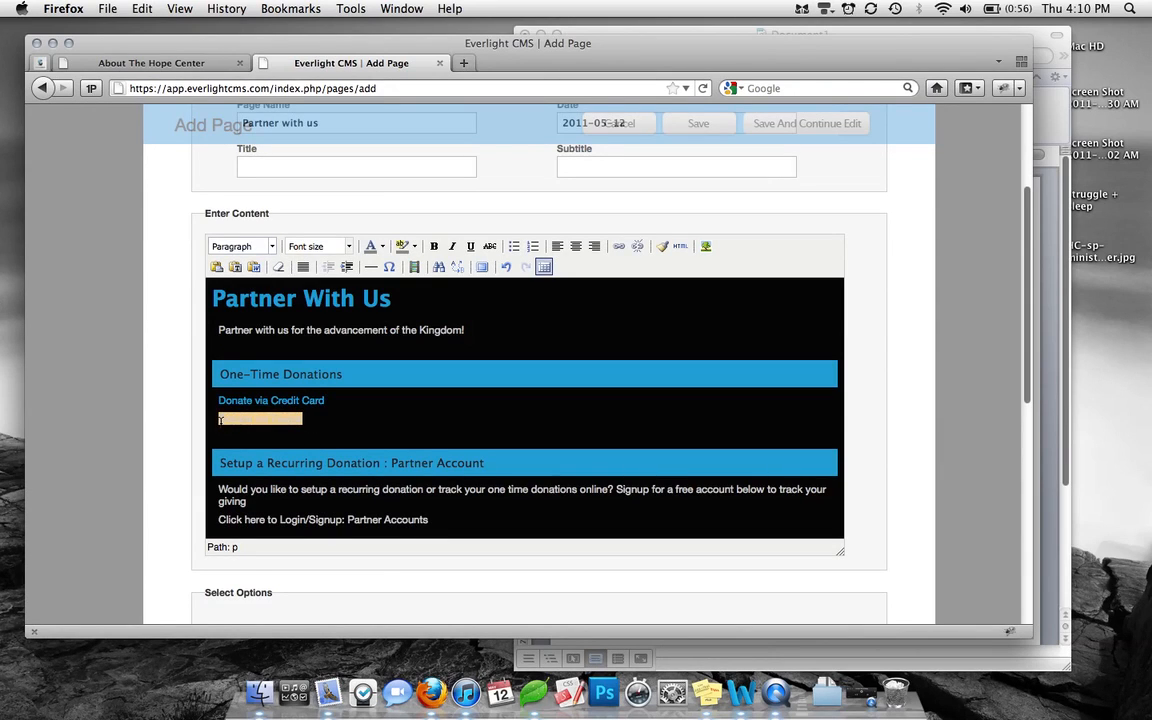
pyautogui.click(619, 247)
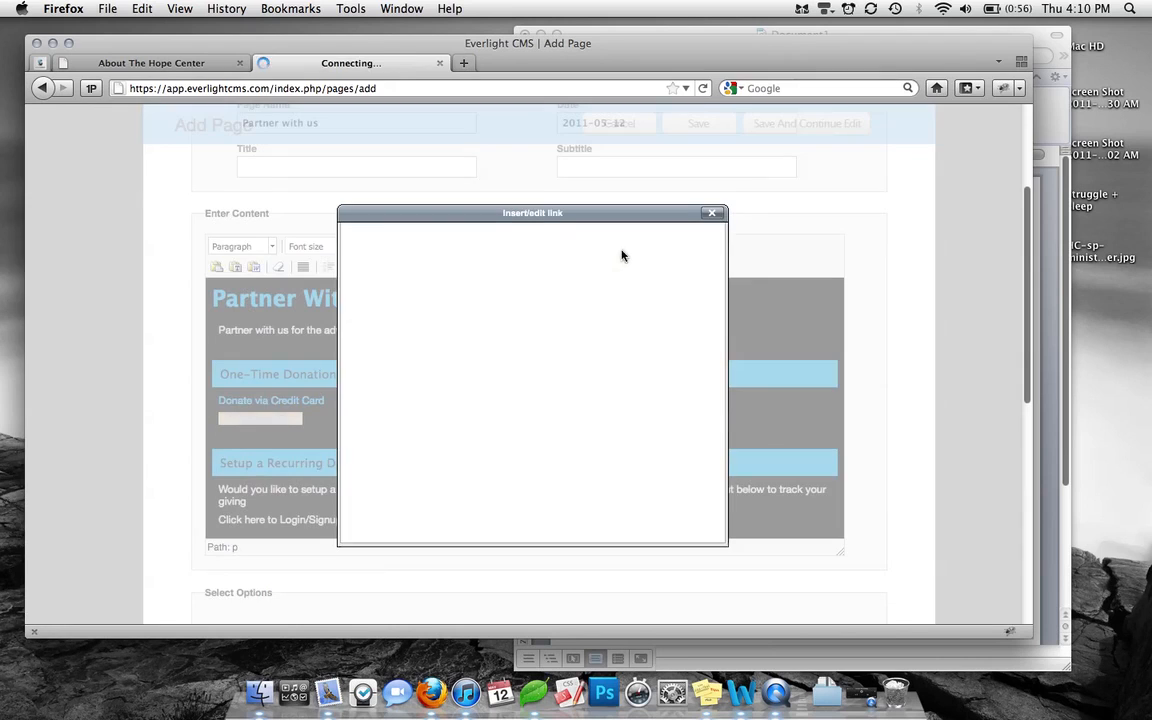
pyautogui.click(795, 35)
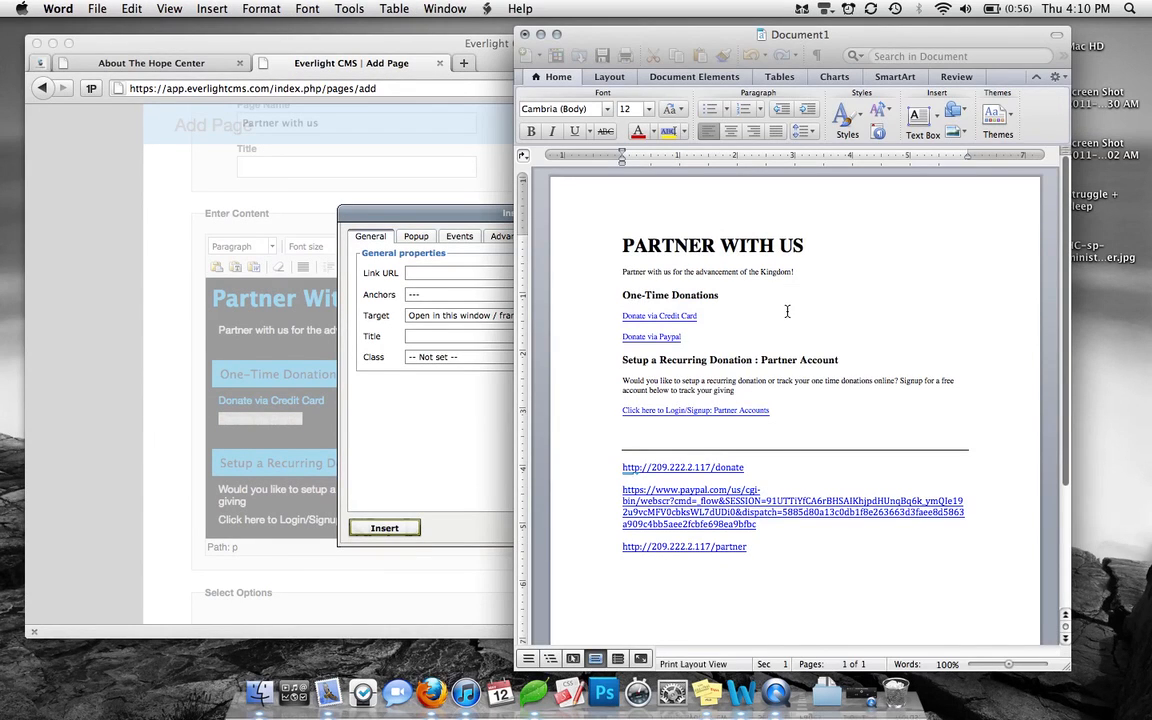
pyautogui.tripleClick(738, 525)
pyautogui.press('super+c')
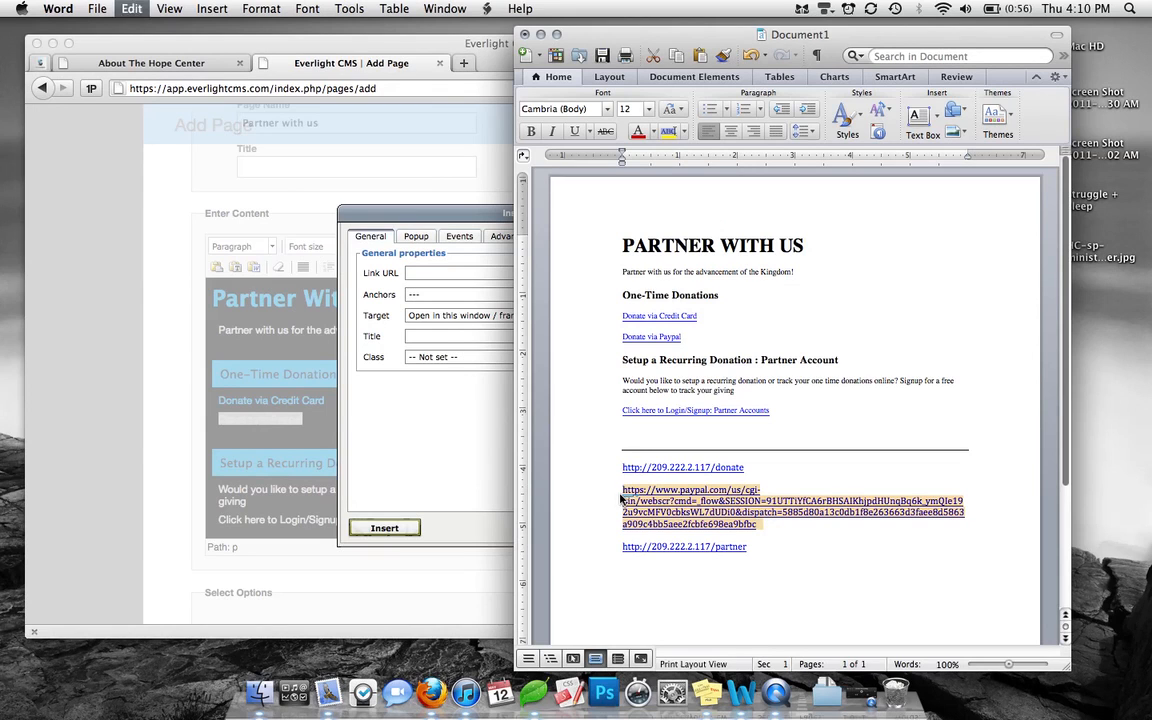
pyautogui.click(390, 274)
pyautogui.press('super+v')
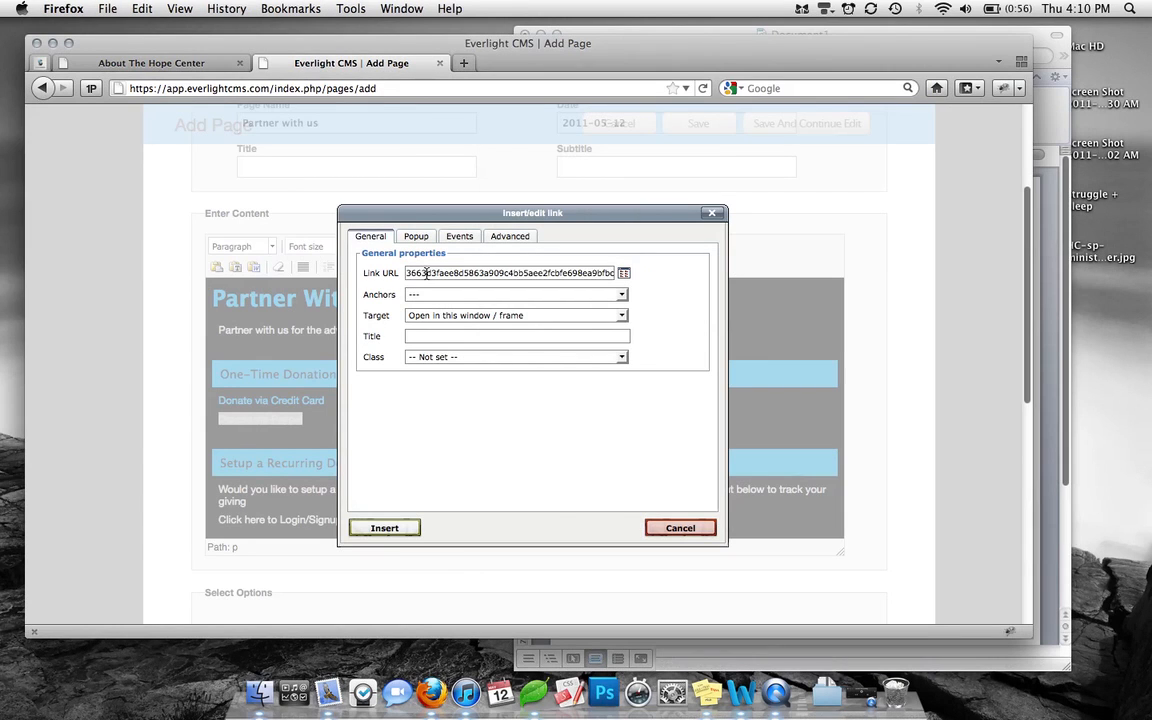
pyautogui.click(414, 537)
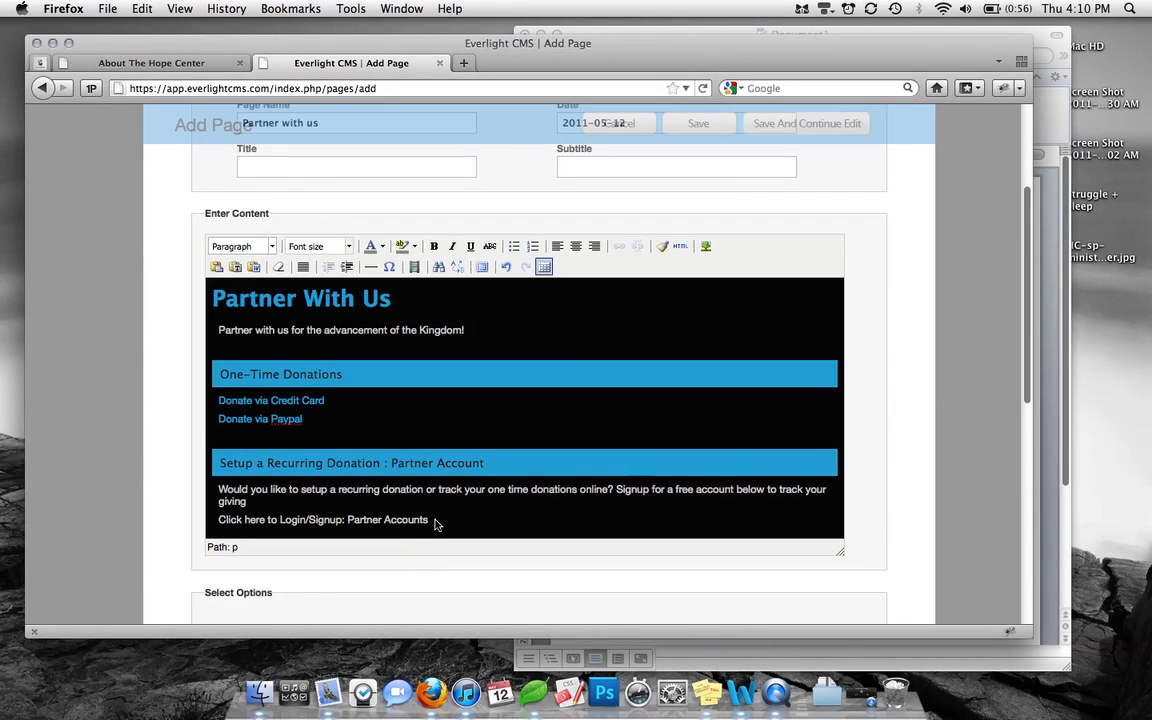
pyautogui.moveTo(430, 519); pyautogui.dragTo(218, 519)
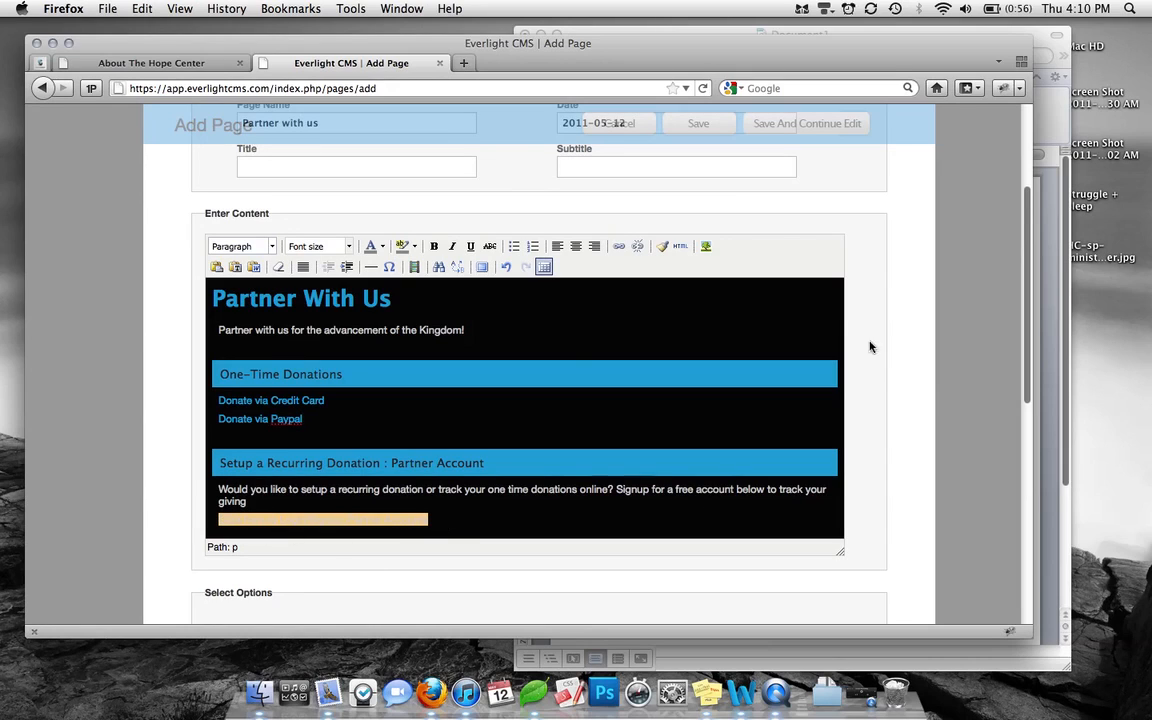
pyautogui.click(988, 34)
pyautogui.moveTo(753, 547); pyautogui.dragTo(621, 548)
pyautogui.press('super+c')
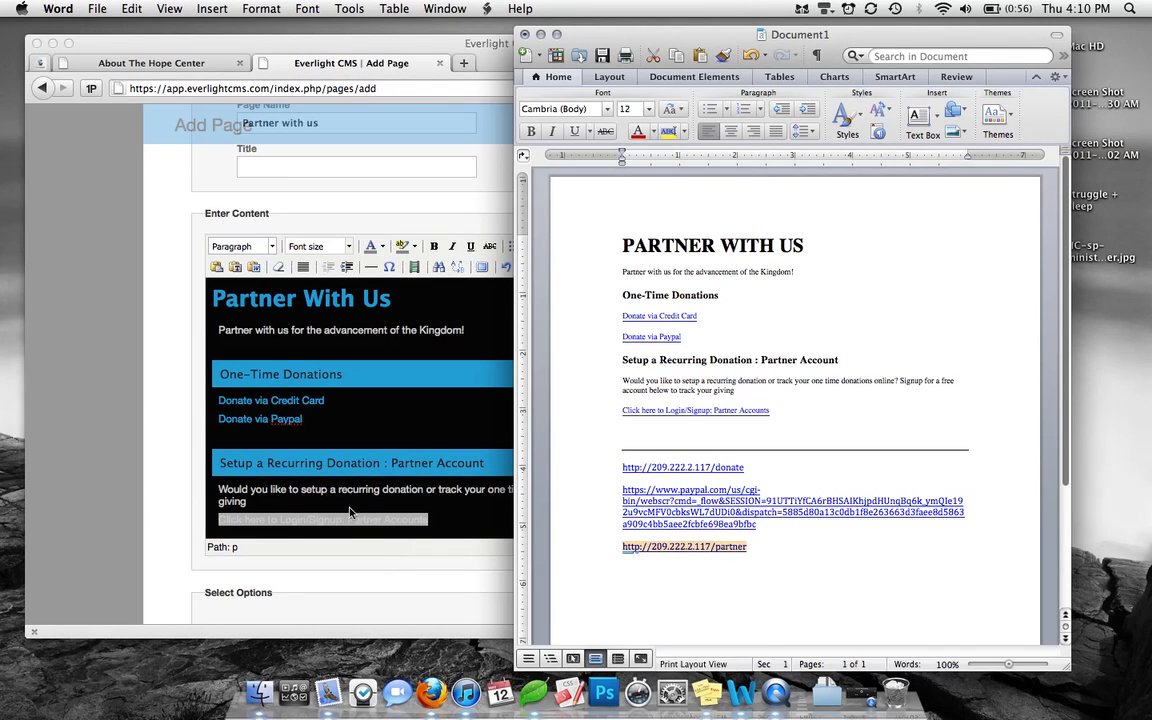
pyautogui.click(180, 221)
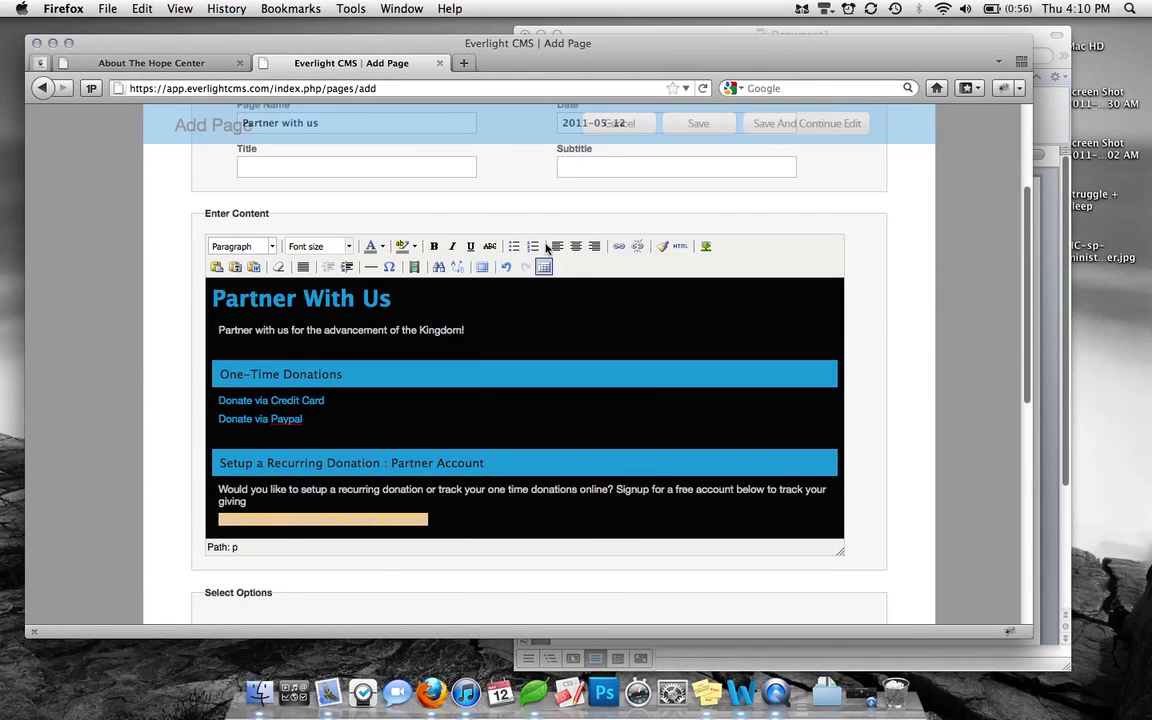
pyautogui.click(619, 246)
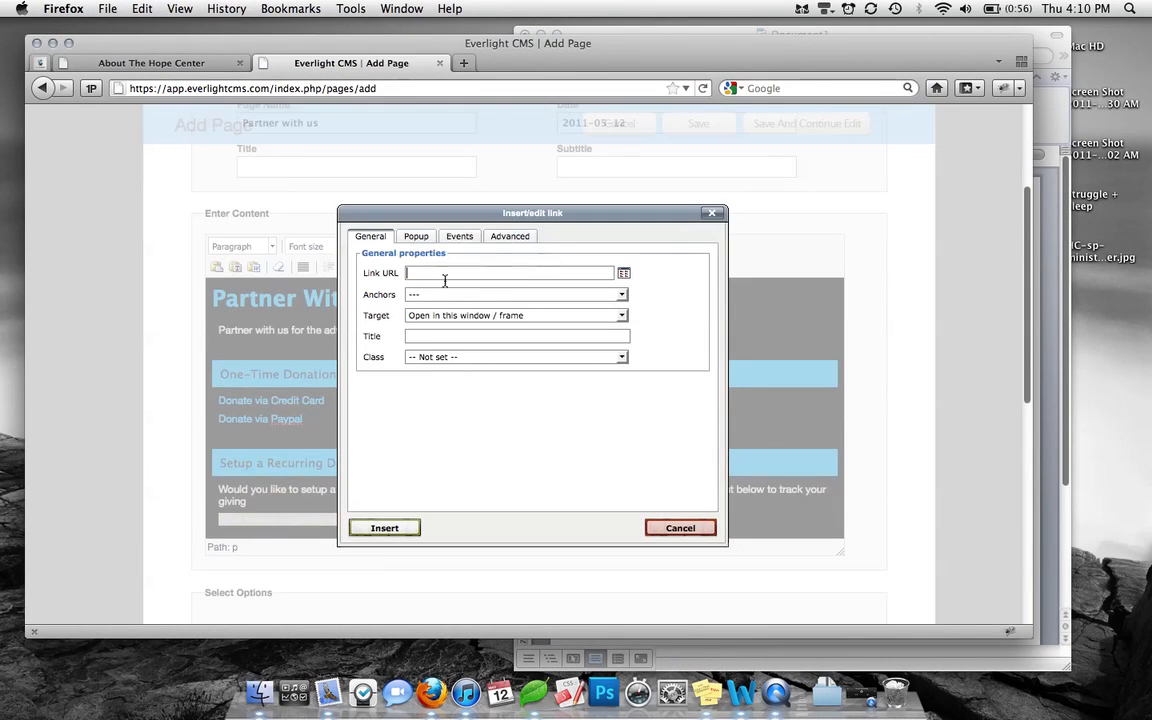
pyautogui.click(436, 272)
pyautogui.press('super+v')
pyautogui.click(384, 527)
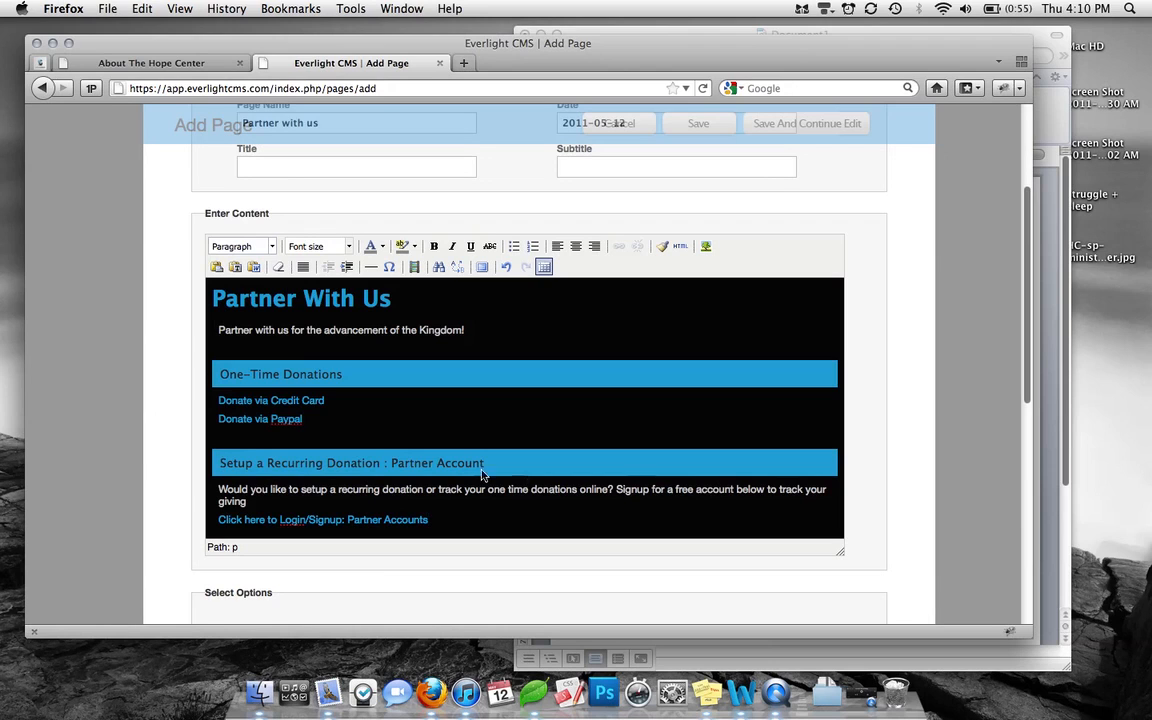
# - Set the page type to Custom (Common) in the page's options
pyautogui.scroll(-2, 521, 377)
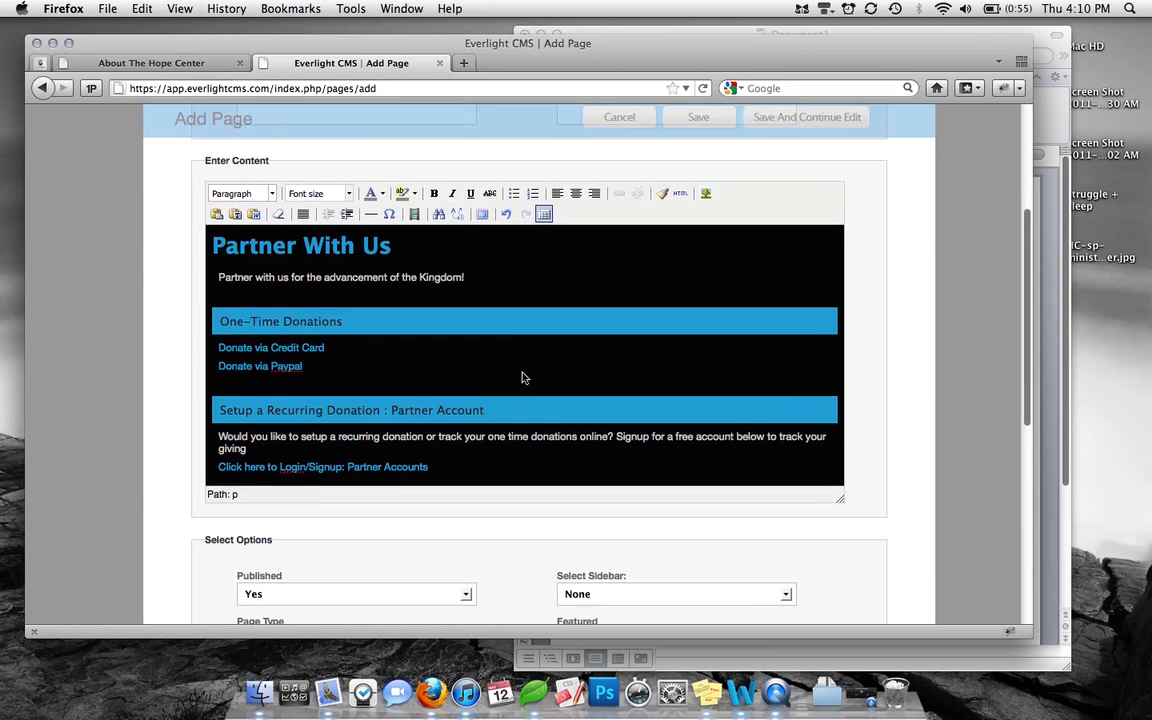
pyautogui.scroll(-2, 521, 377)
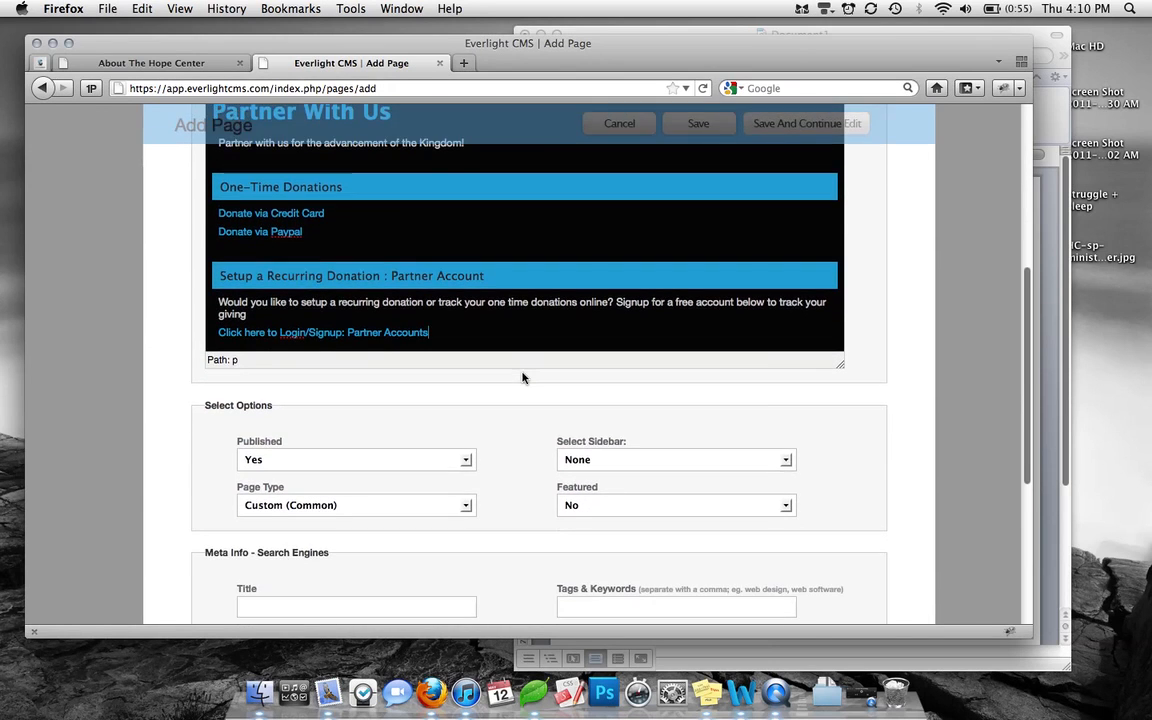
pyautogui.scroll(-1, 521, 377)
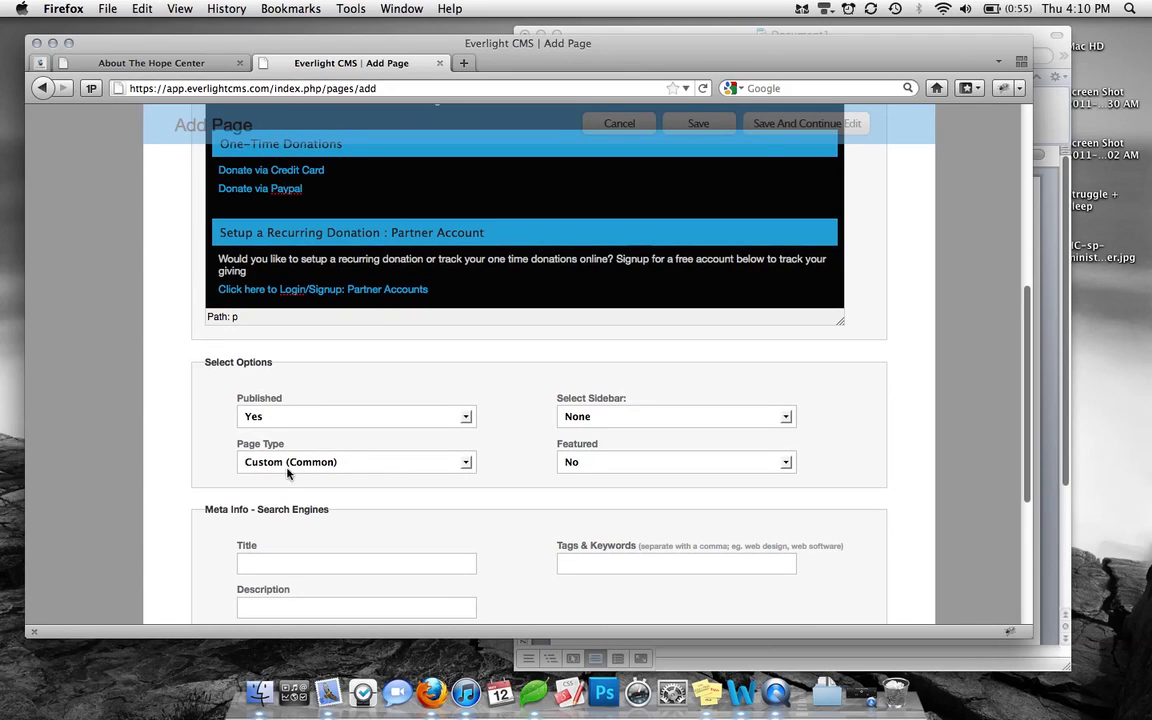
pyautogui.click(312, 466)
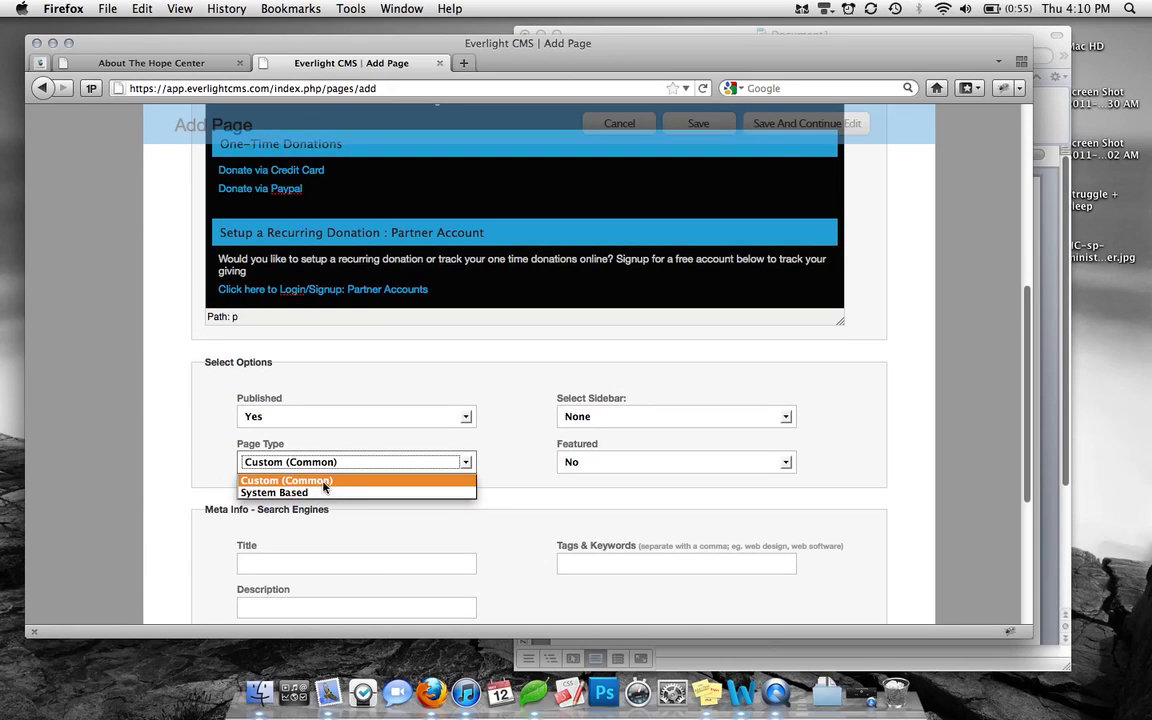
pyautogui.click(323, 482)
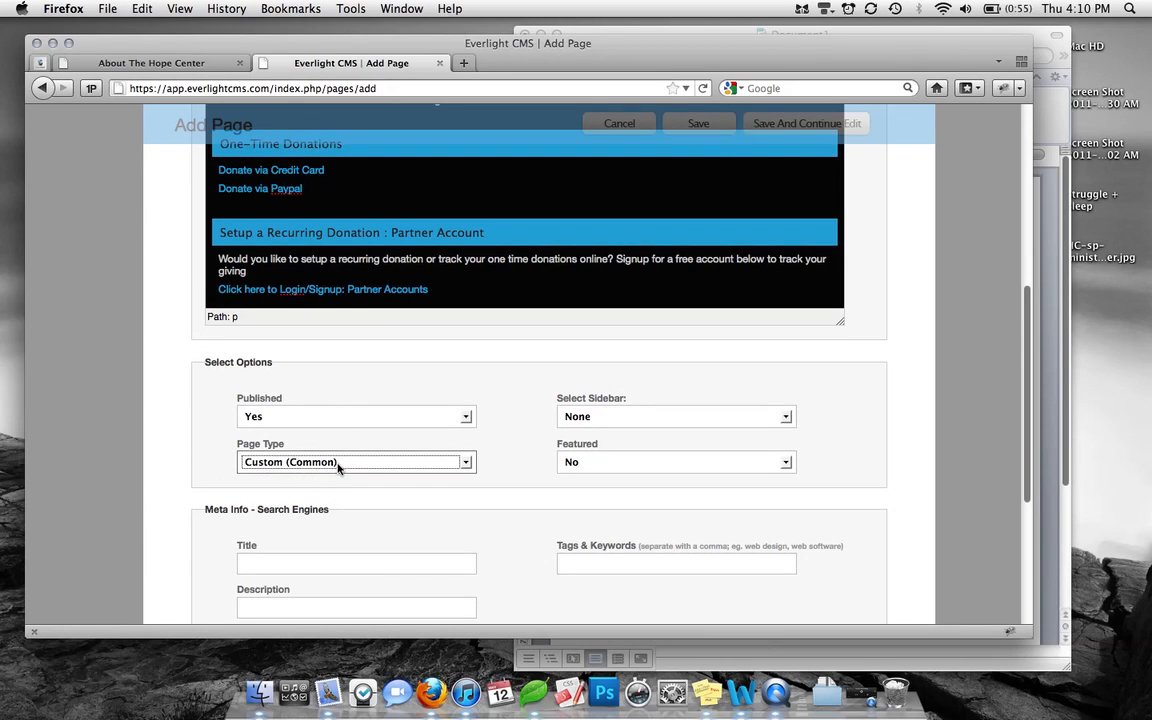
# - Set Published to Yes and assign "Sidebar: About Us" as the page's sidebar
pyautogui.click(399, 425)
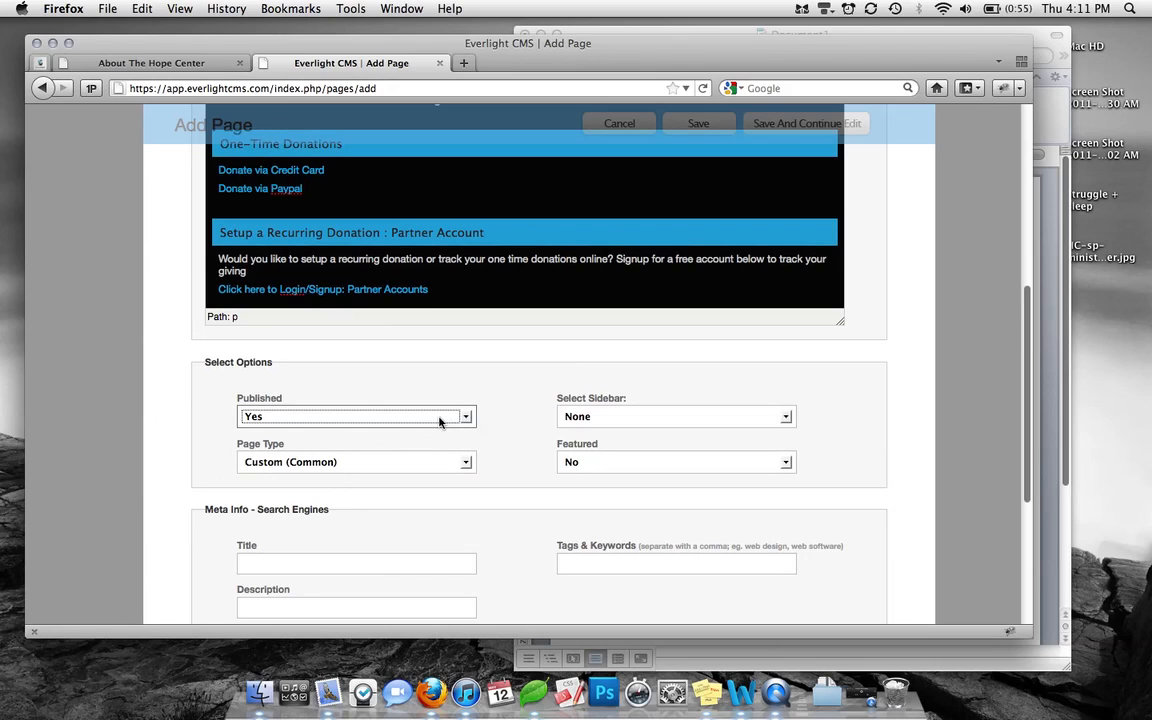
pyautogui.click(439, 419)
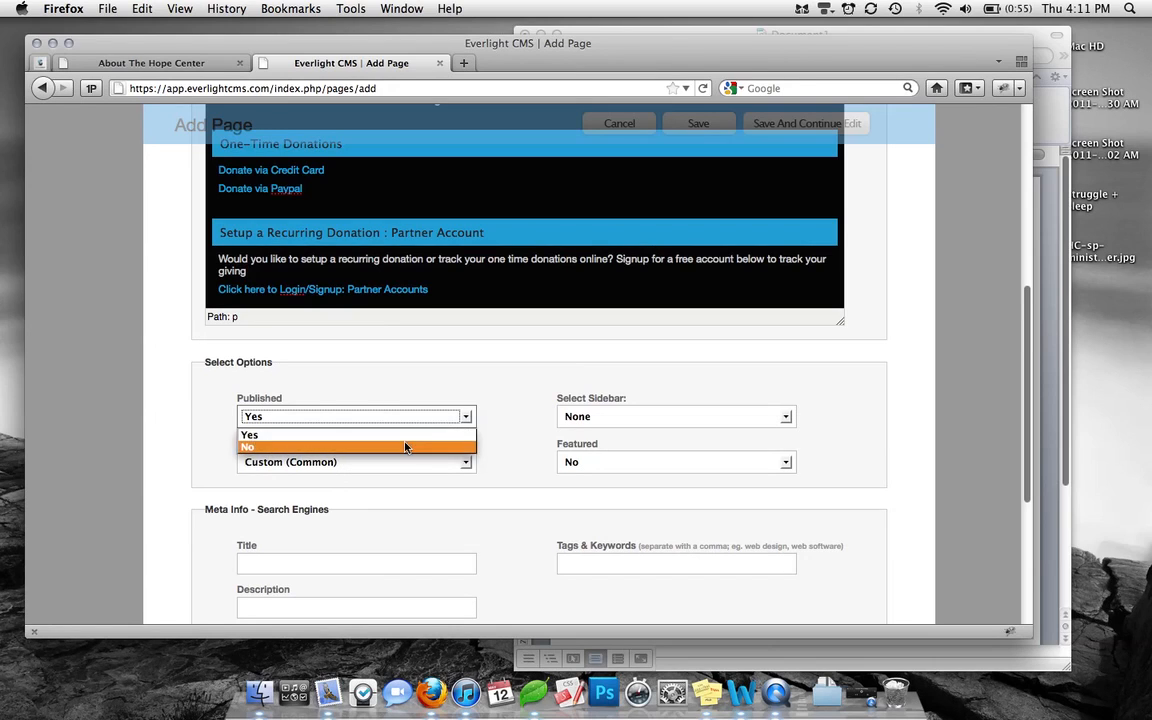
pyautogui.click(407, 438)
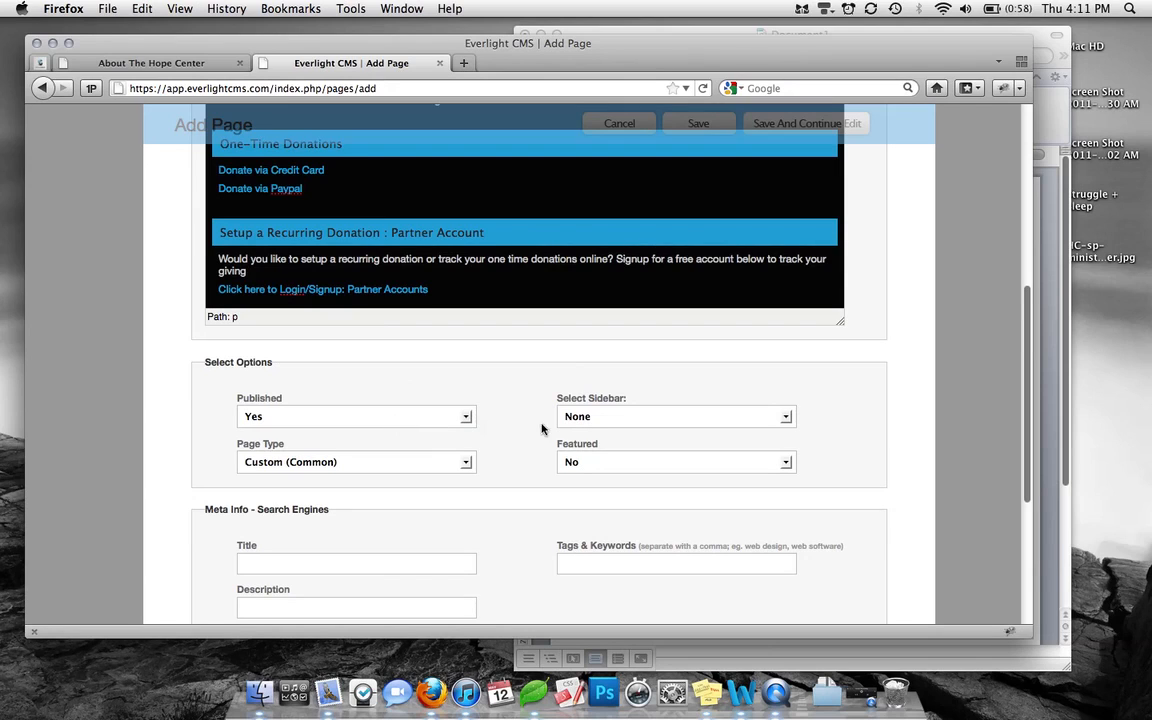
pyautogui.click(590, 418)
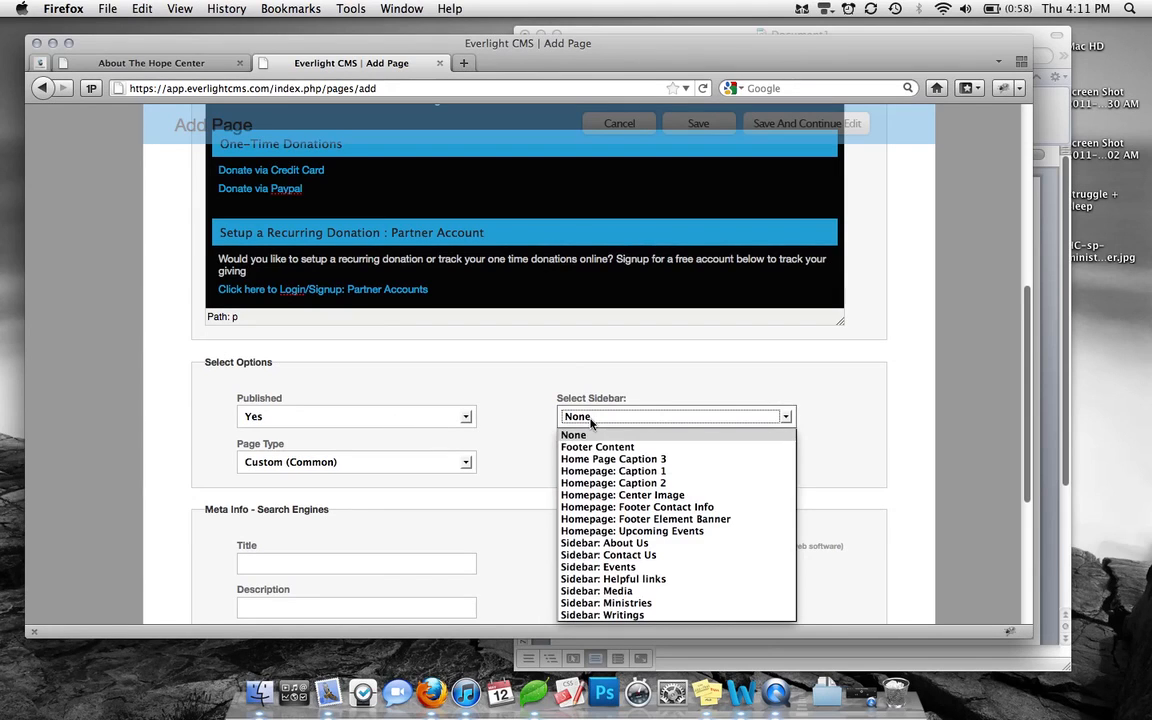
pyautogui.click(673, 548)
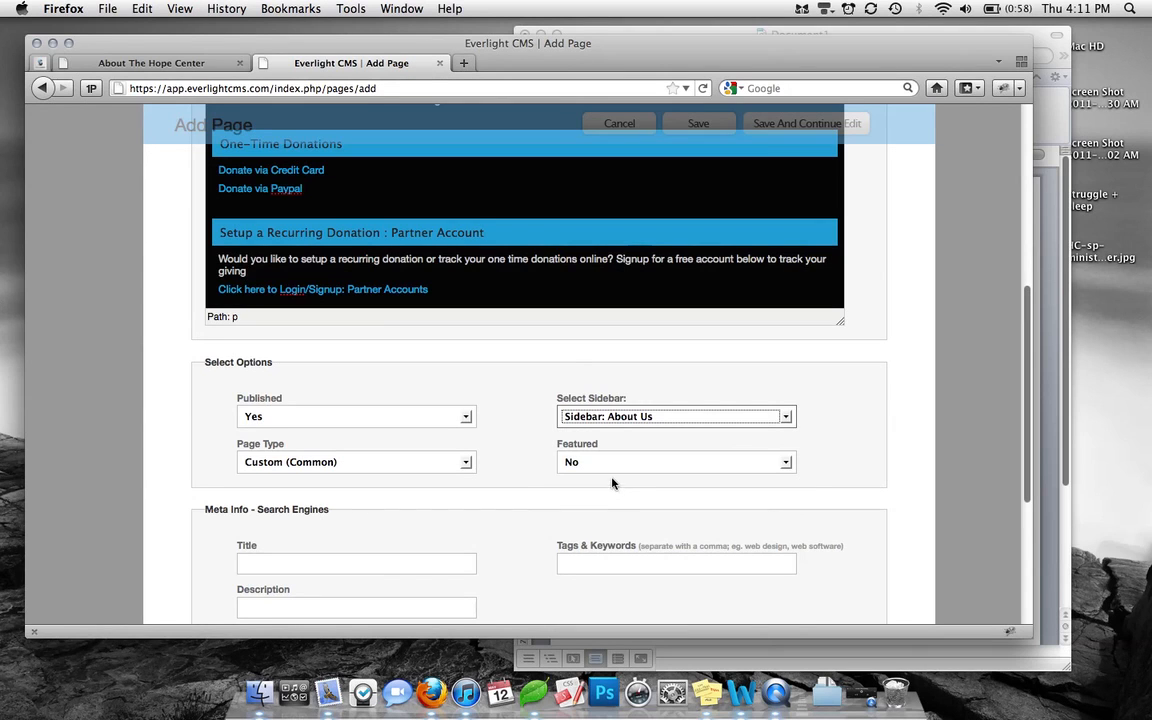
# - Enter "The Hope Center - Partner With Us" as the search engine meta title
pyautogui.scroll(-3, 517, 485)
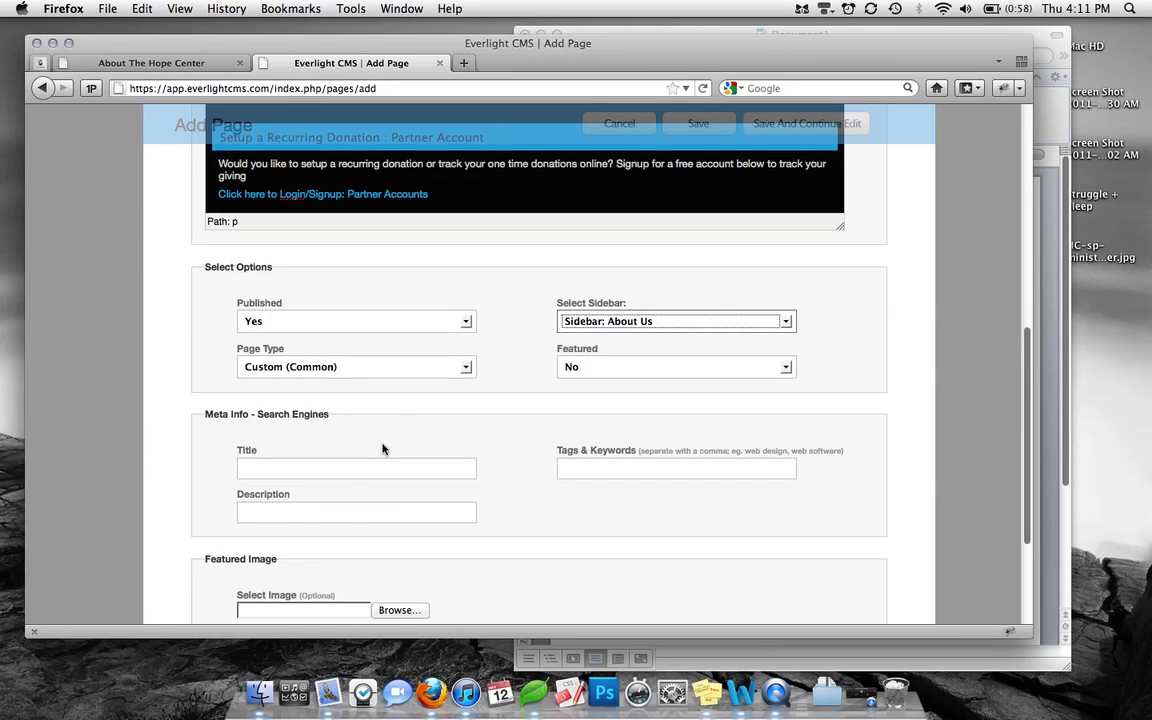
pyautogui.click(350, 474)
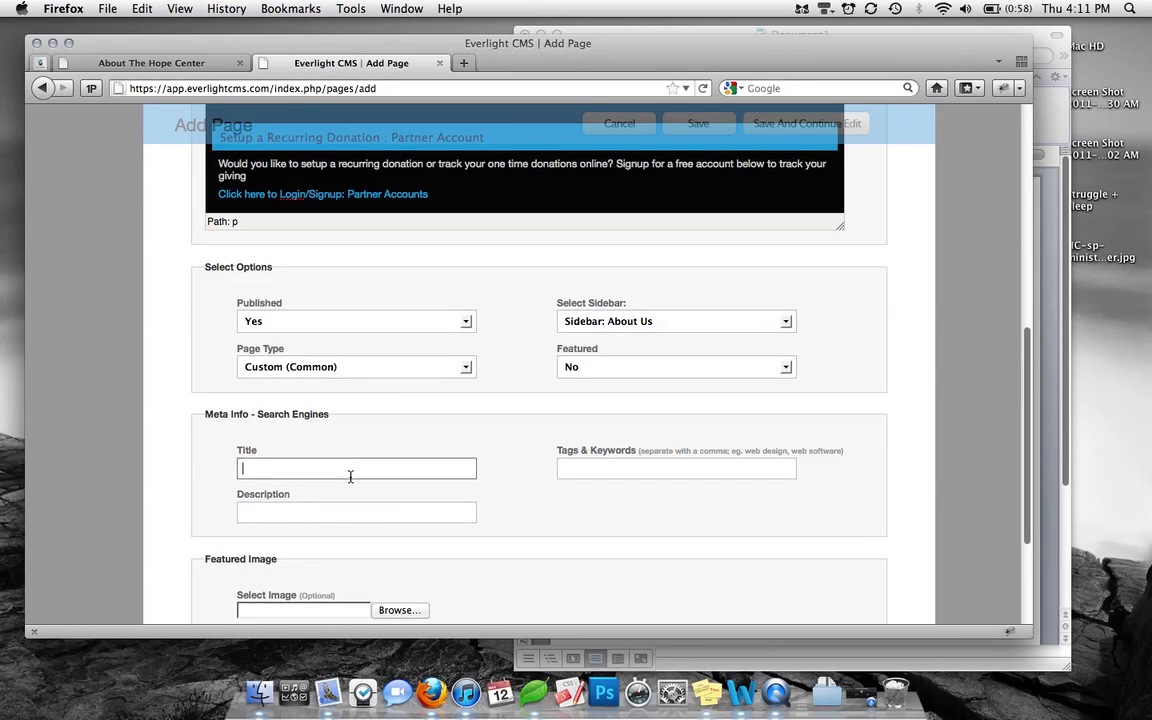
pyautogui.write('Com')
pyautogui.press('BackSpace')
pyautogui.press('BackSpace')
pyautogui.press('BackSpace')
pyautogui.write('The Hope Center - ')
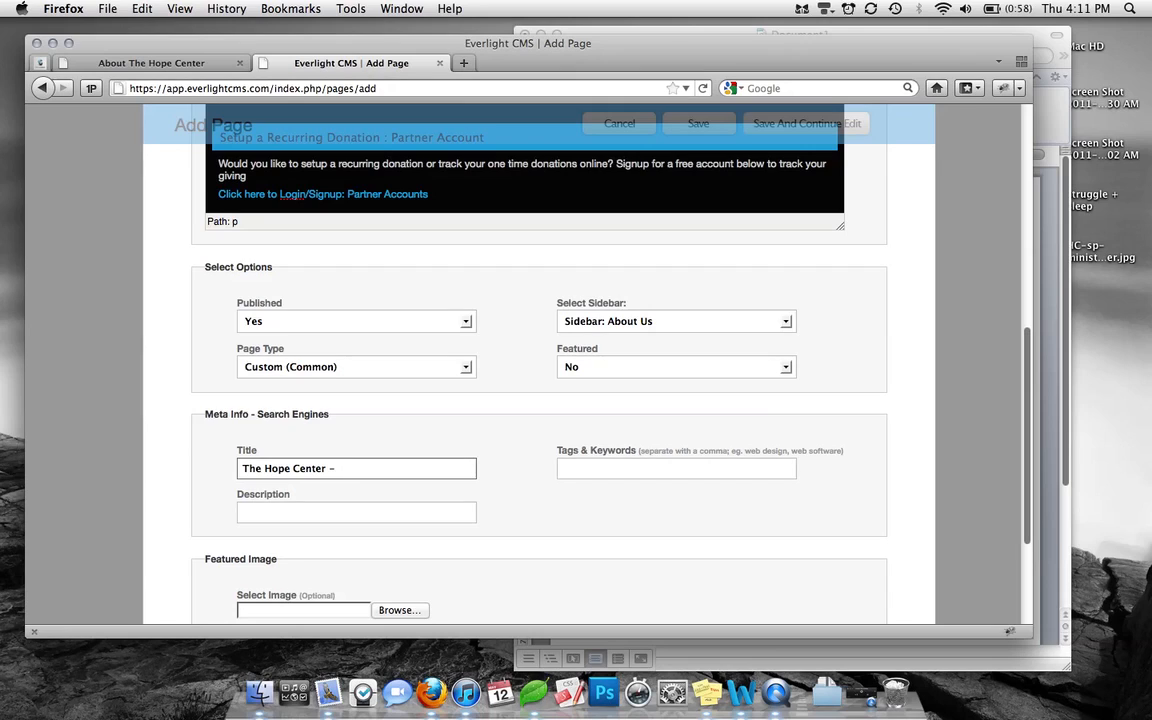
pyautogui.write('Partner With Us')
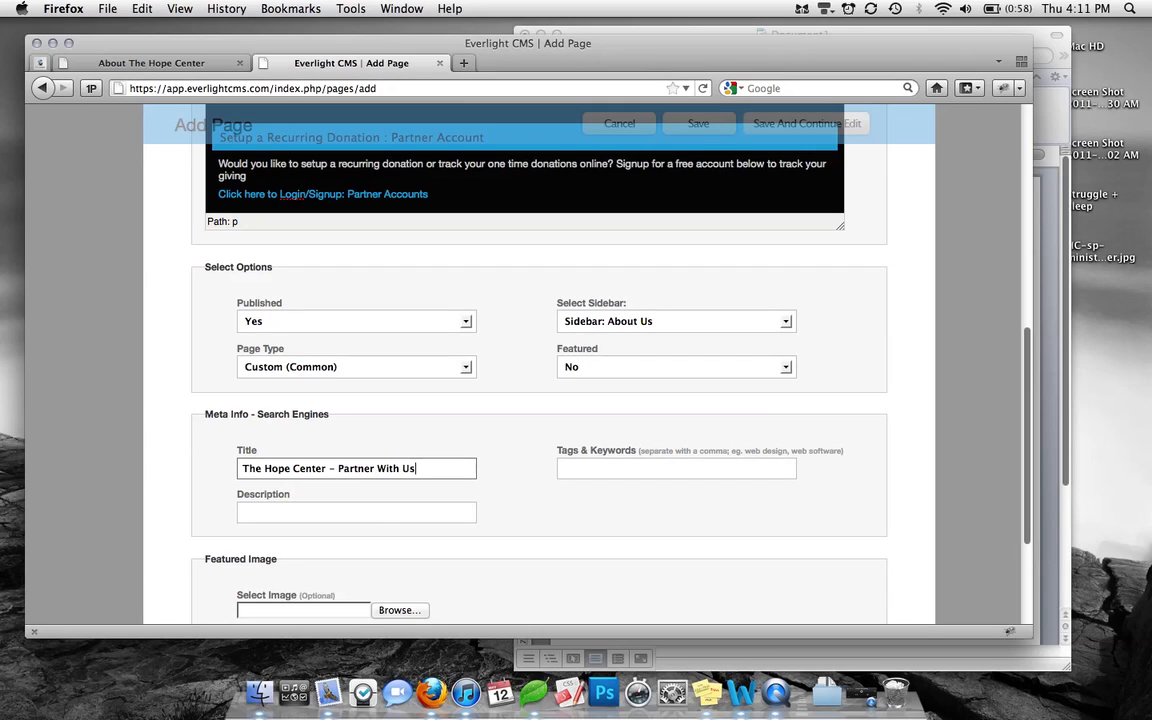
# - Enter the meta description "Information on partnering with The Hope Center" and the tags "Partner, Donate, Giving"
pyautogui.press('Tab')
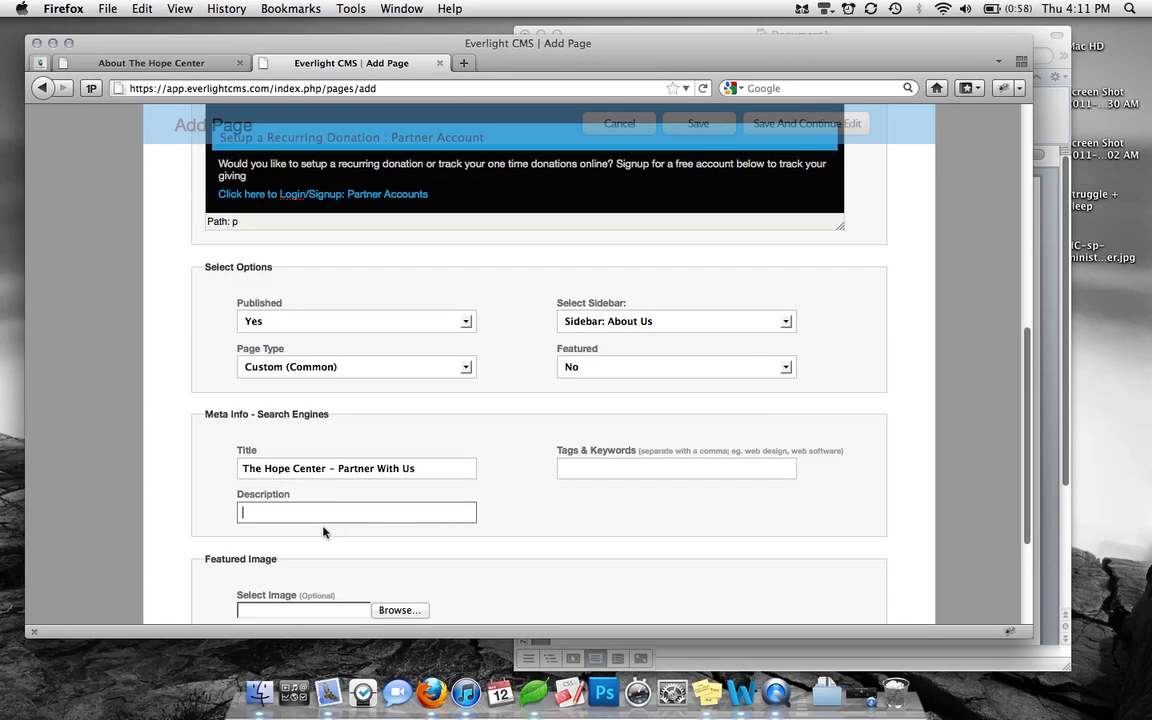
pyautogui.write('Information on partnering with t')
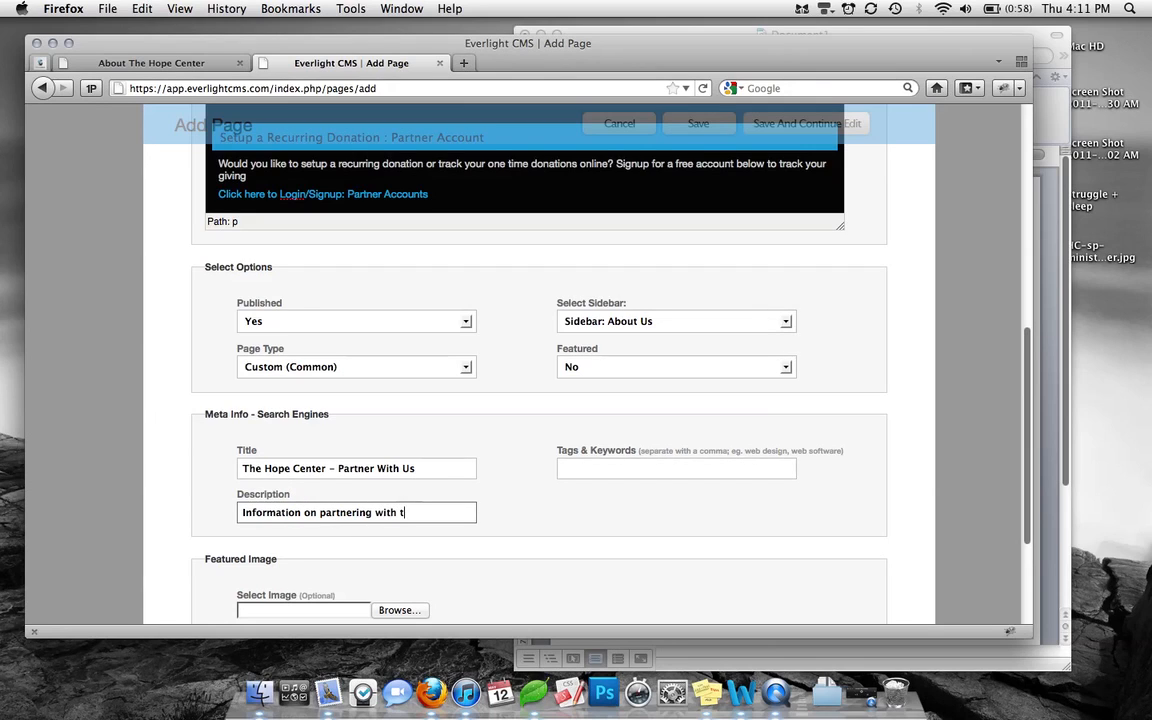
pyautogui.write('he Hope Center')
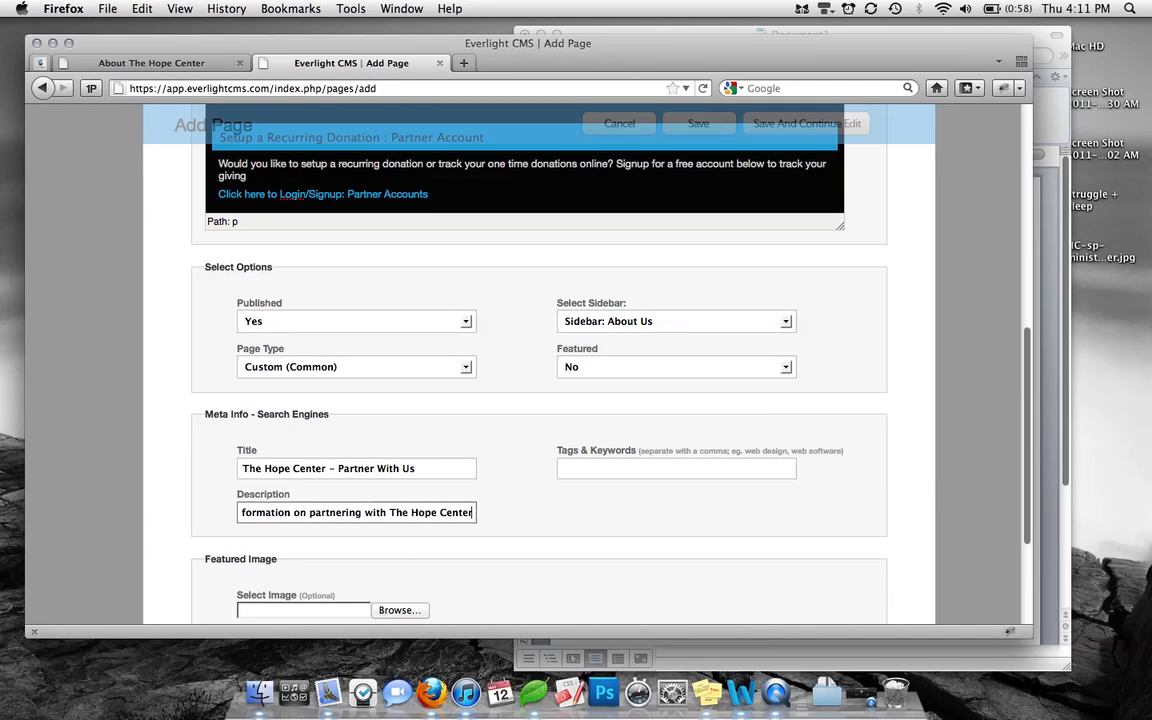
pyautogui.click(573, 472)
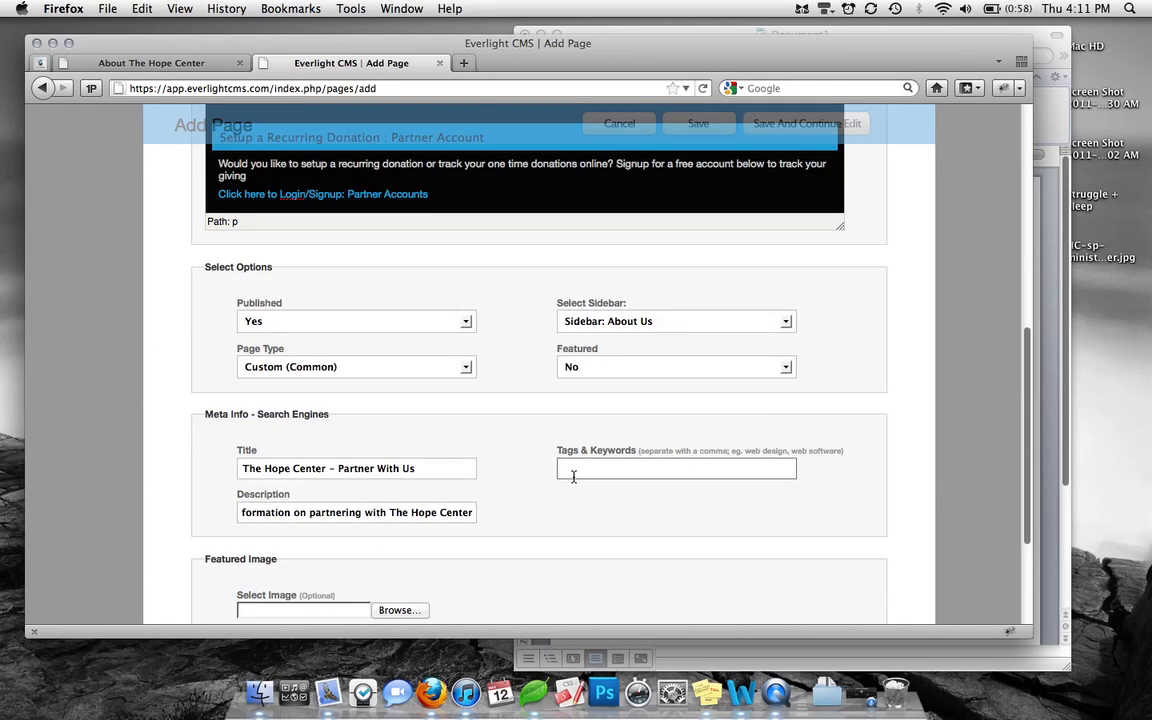
pyautogui.write('Partner, Donate, Giving')
# - Check the banner on the live About Us page and select HC-sp-ministries-banner.jpg from the Desktop as the featured image
pyautogui.scroll(-1, 560, 509)
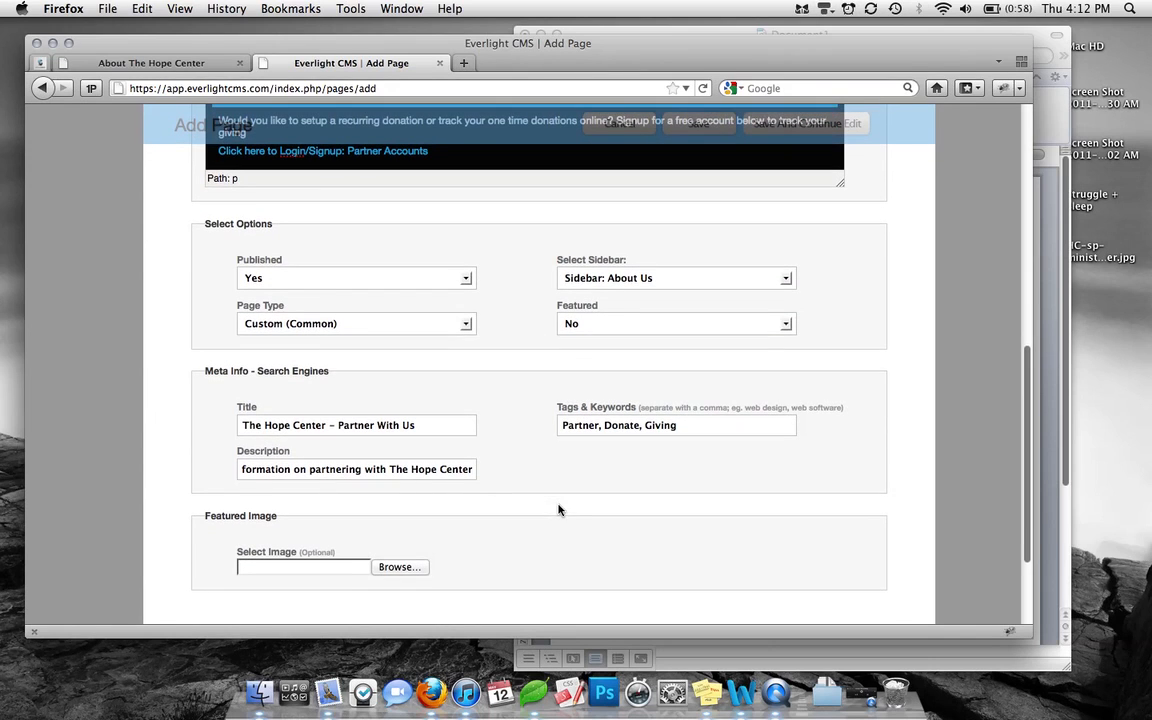
pyautogui.click(162, 63)
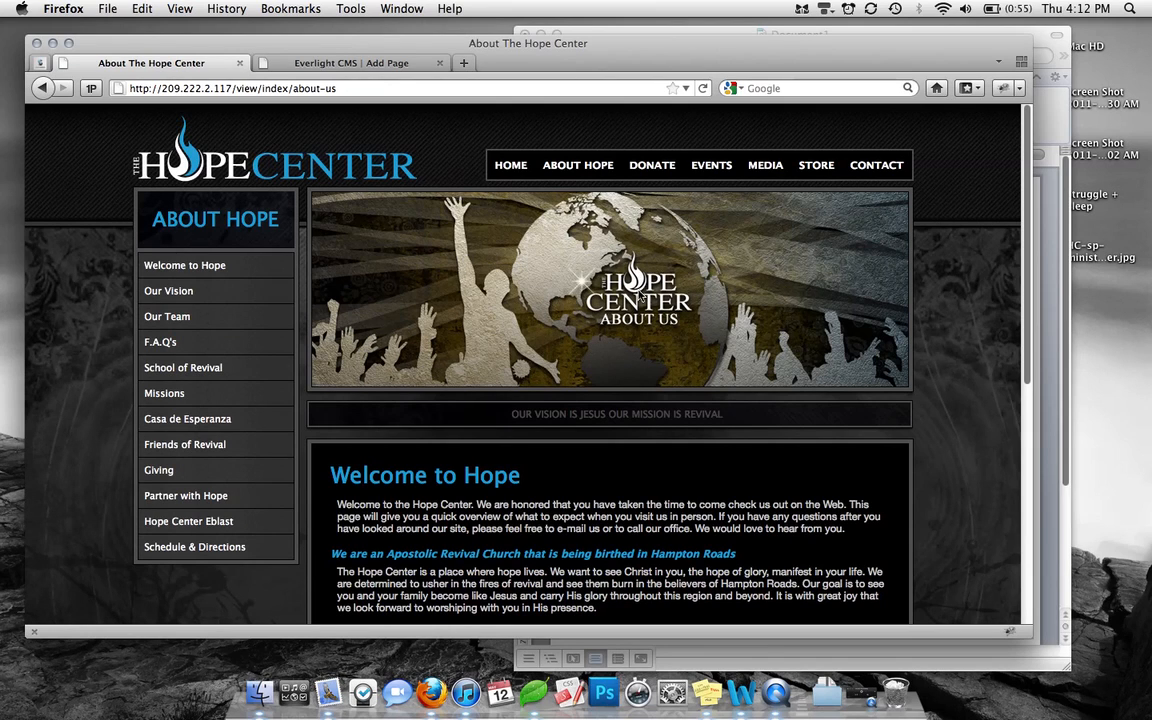
pyautogui.click(355, 63)
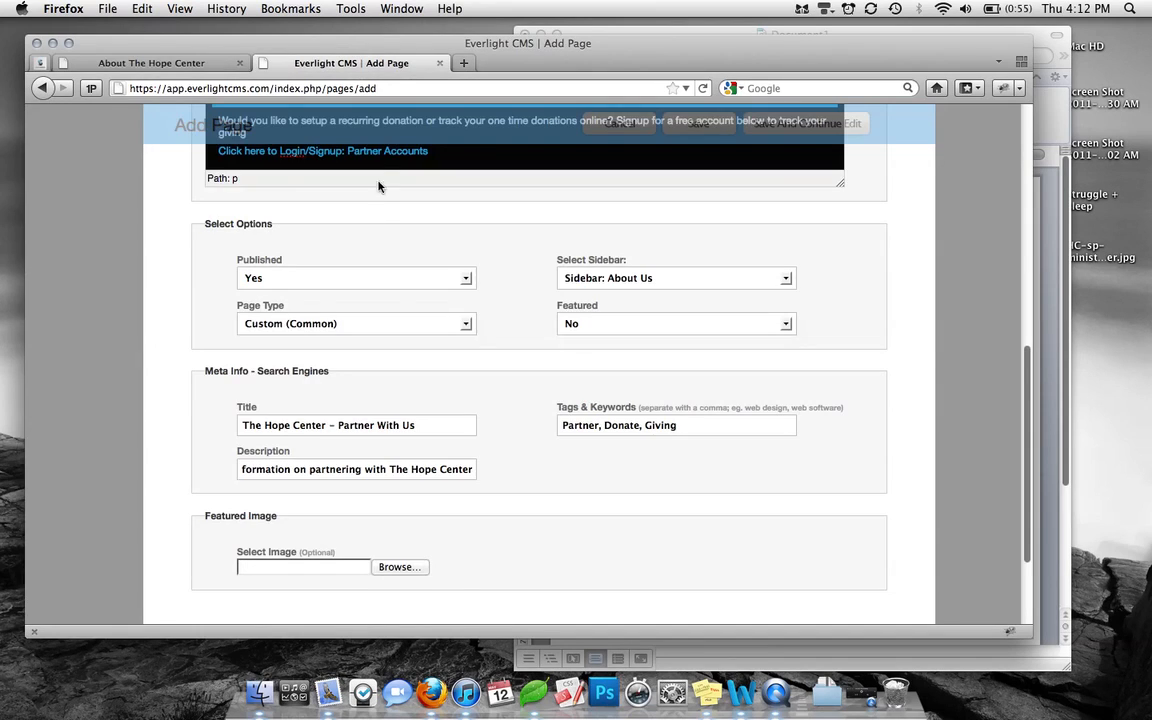
pyautogui.scroll(-2, 349, 246)
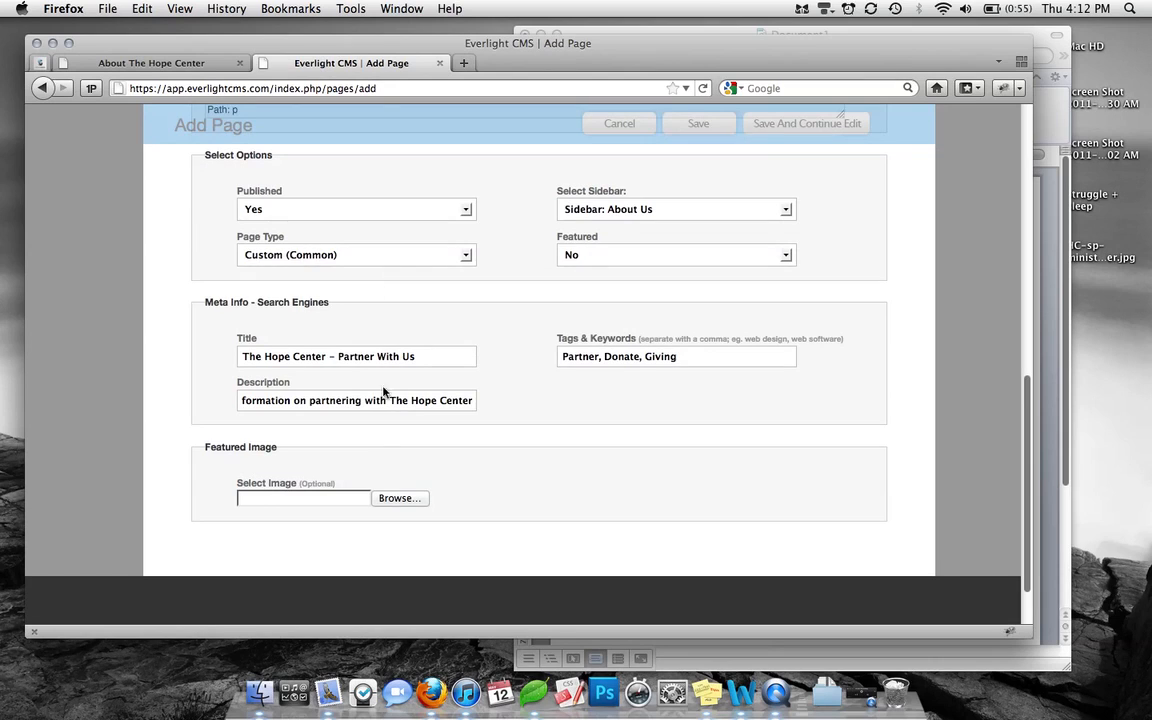
pyautogui.click(406, 505)
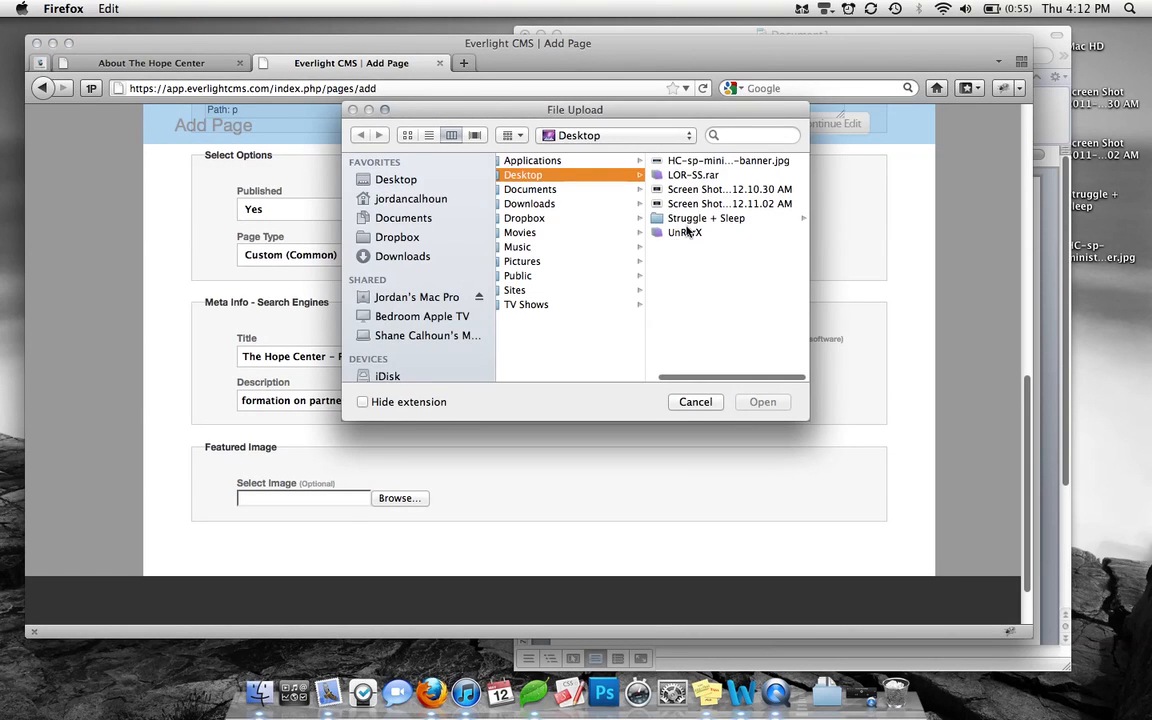
pyautogui.click(652, 160)
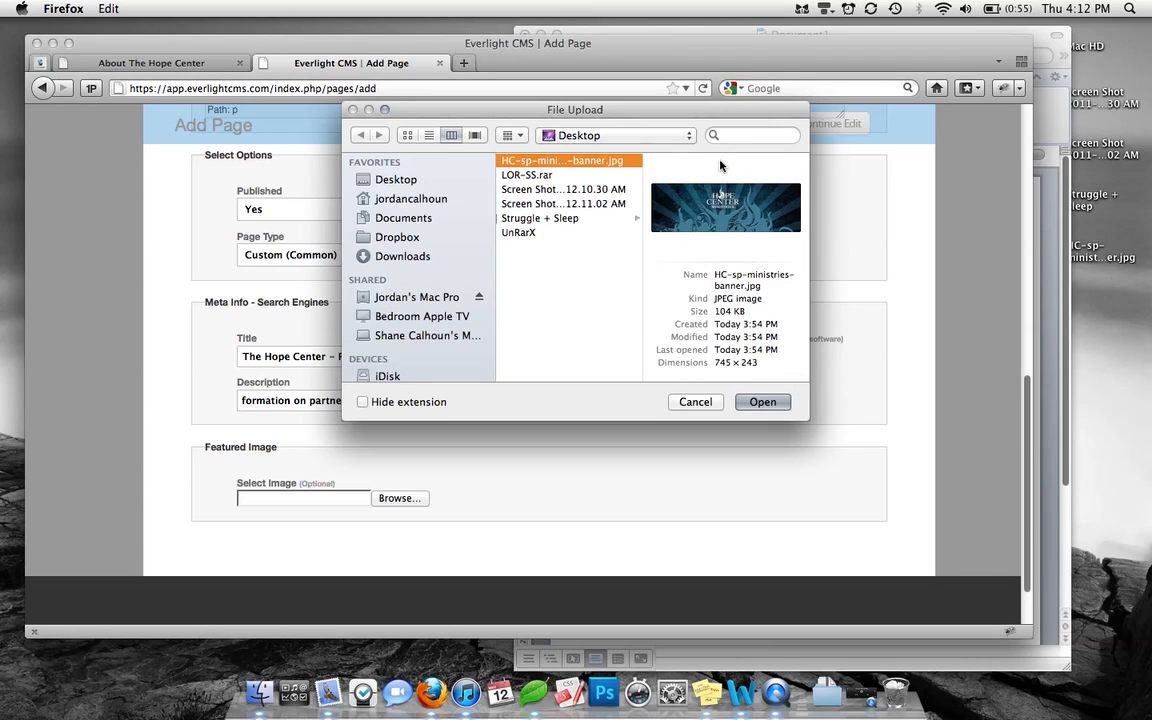
pyautogui.press('space')
pyautogui.press('space')
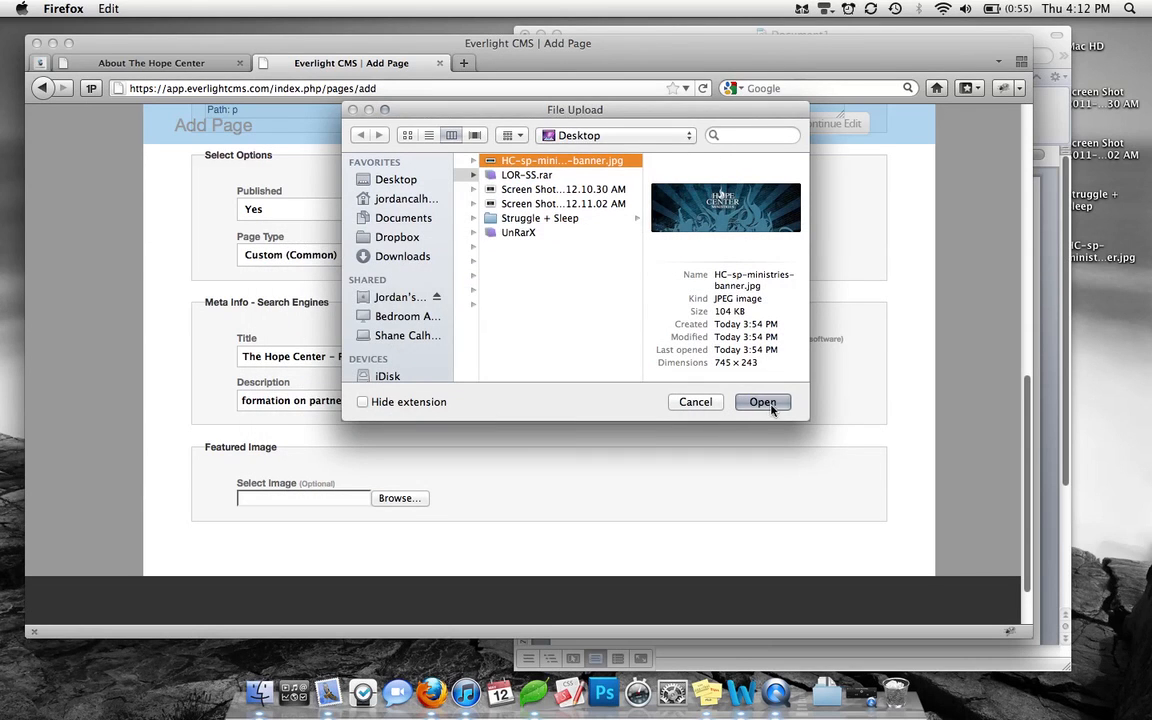
pyautogui.click(766, 402)
# - Save the new "Partner with us" page and keep it open for editing
pyautogui.scroll(5, 687, 481)
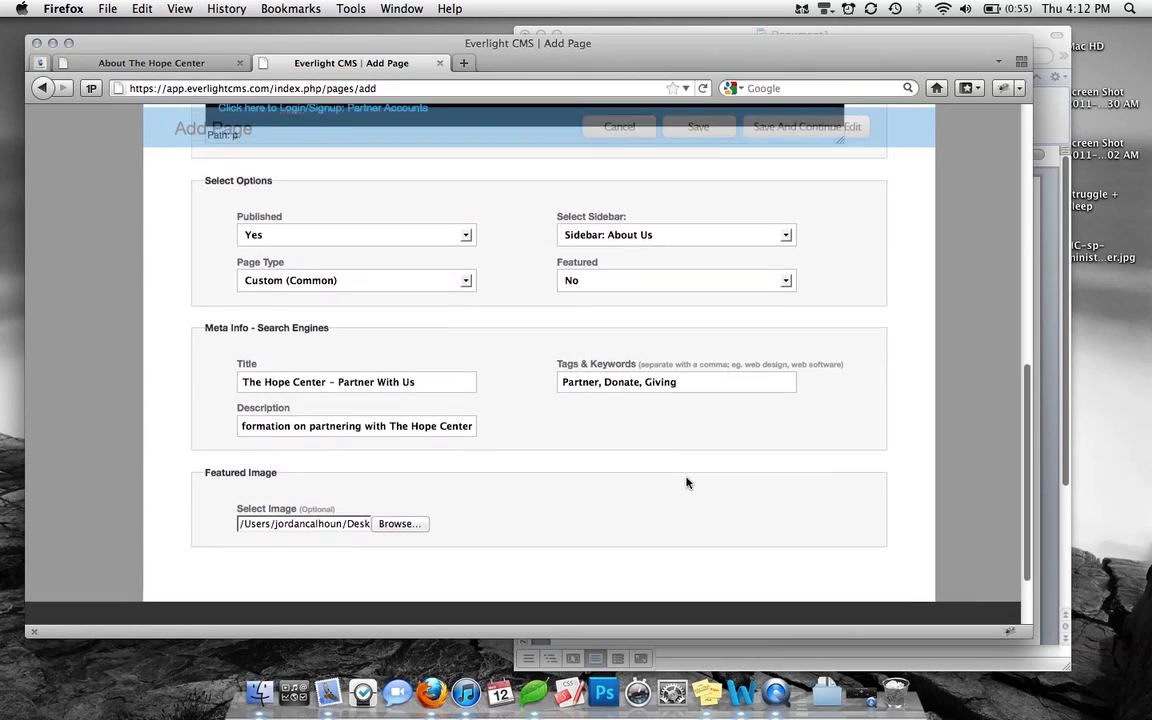
pyautogui.scroll(8, 687, 481)
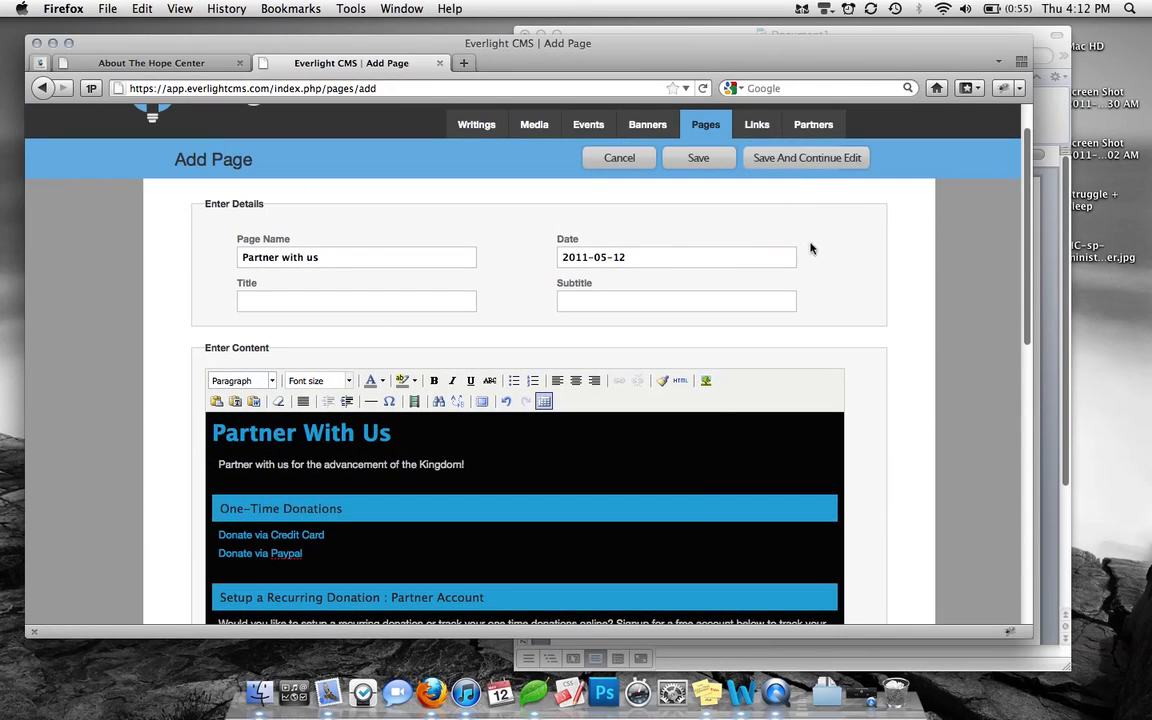
pyautogui.click(814, 161)
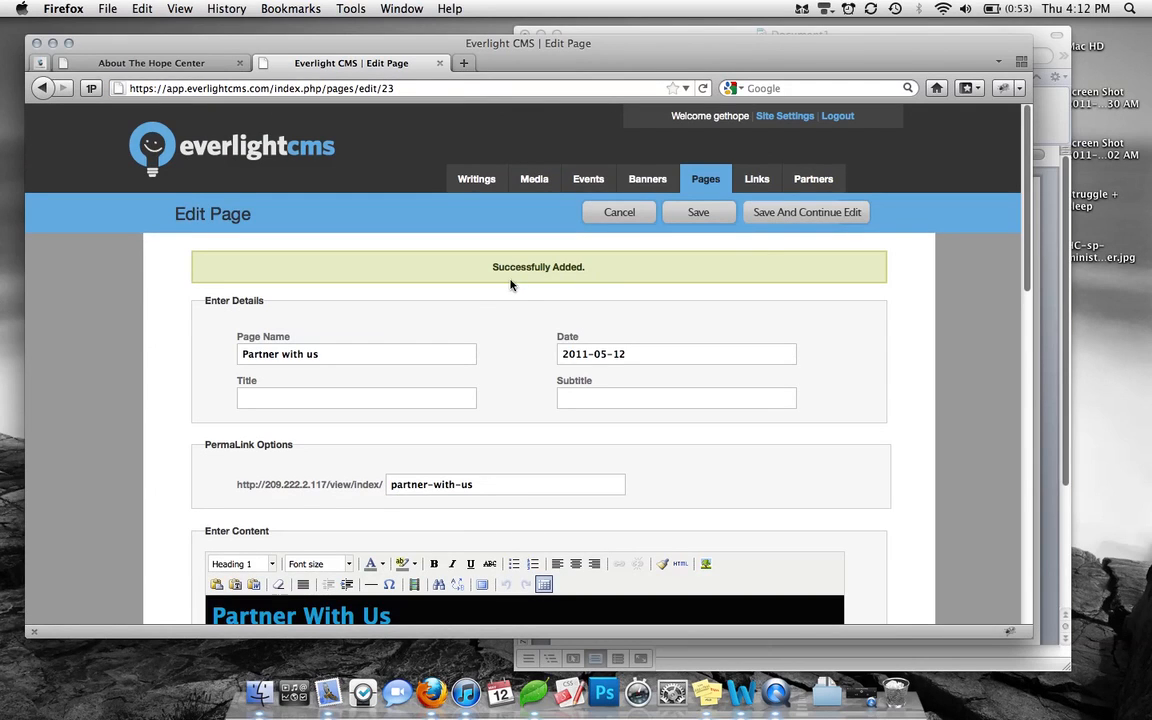
# - Change the ending of the page's permalink to "partner-with-hope" and save the page, keeping it open for editing
pyautogui.scroll(-1, 561, 331)
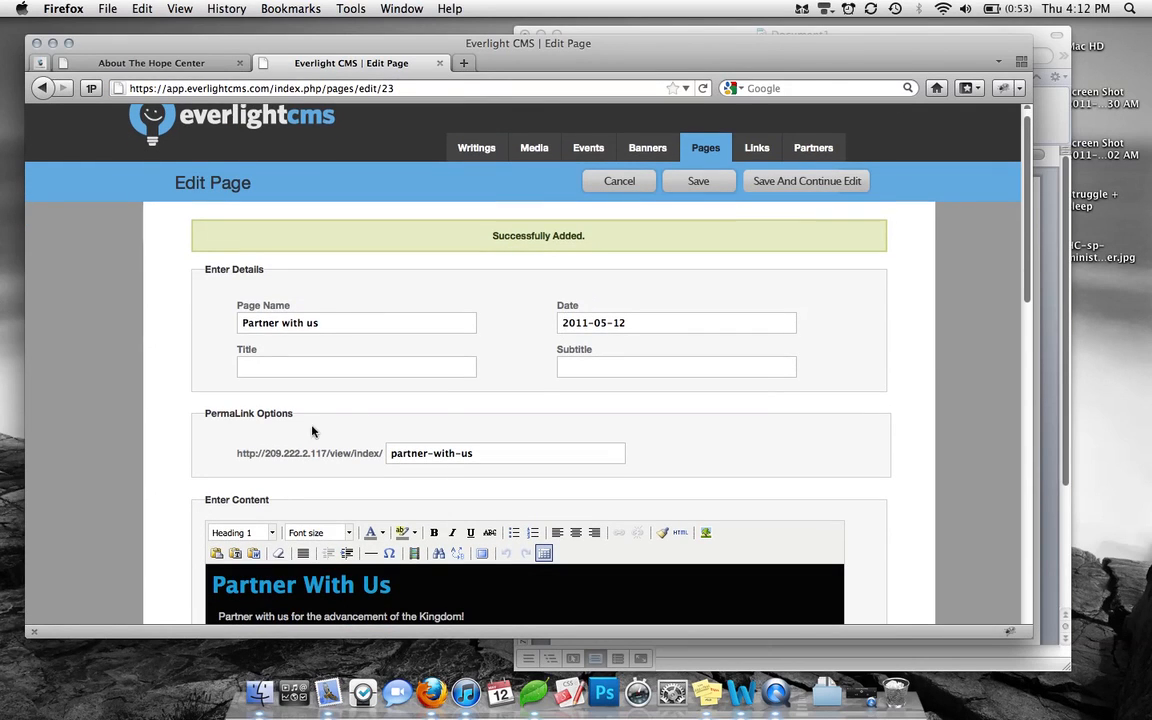
pyautogui.scroll(-1, 400, 427)
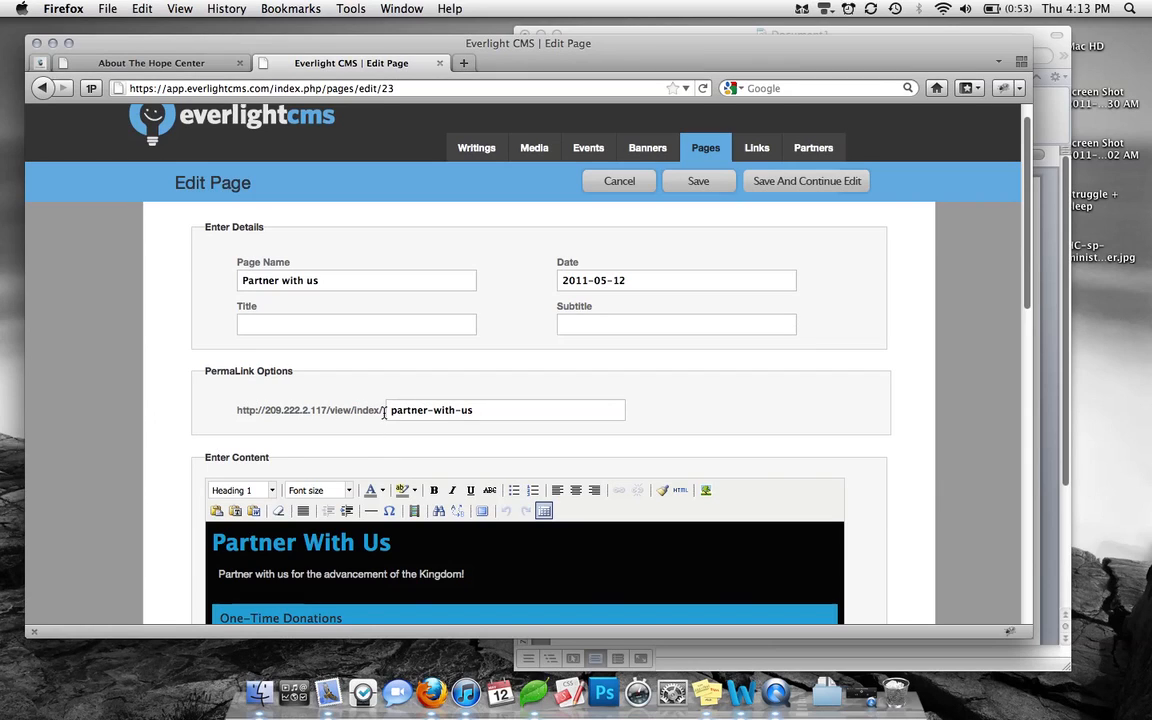
pyautogui.moveTo(384, 413); pyautogui.dragTo(329, 416)
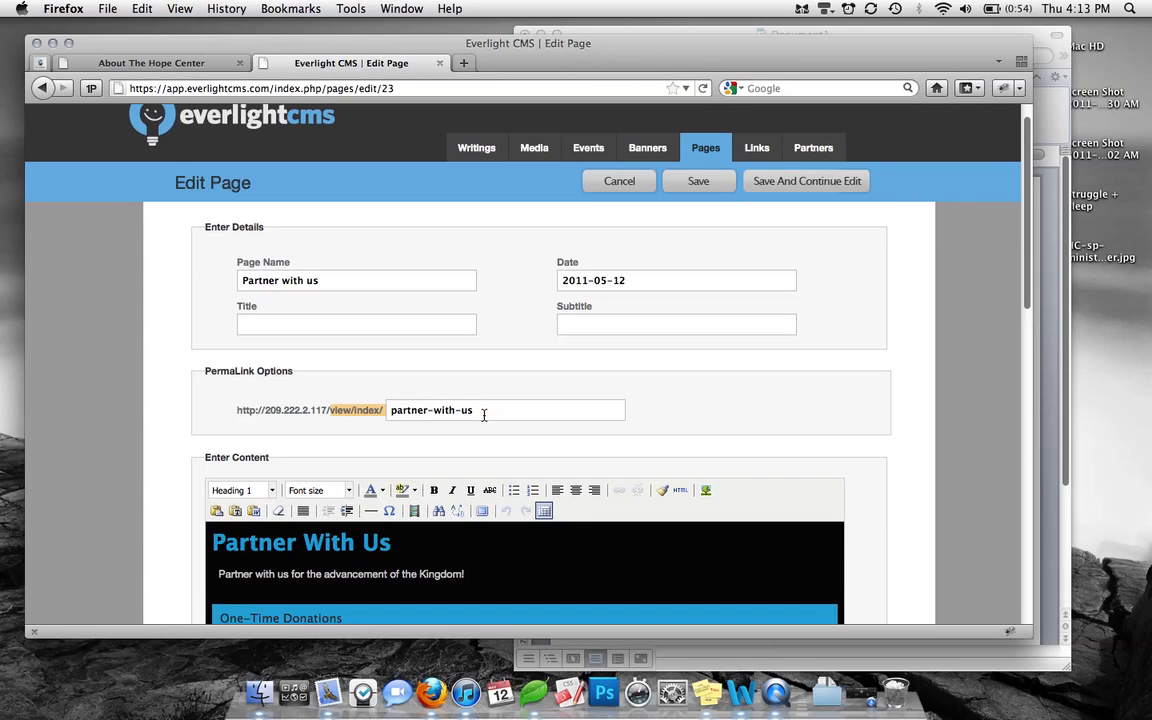
pyautogui.moveTo(484, 415); pyautogui.dragTo(395, 414)
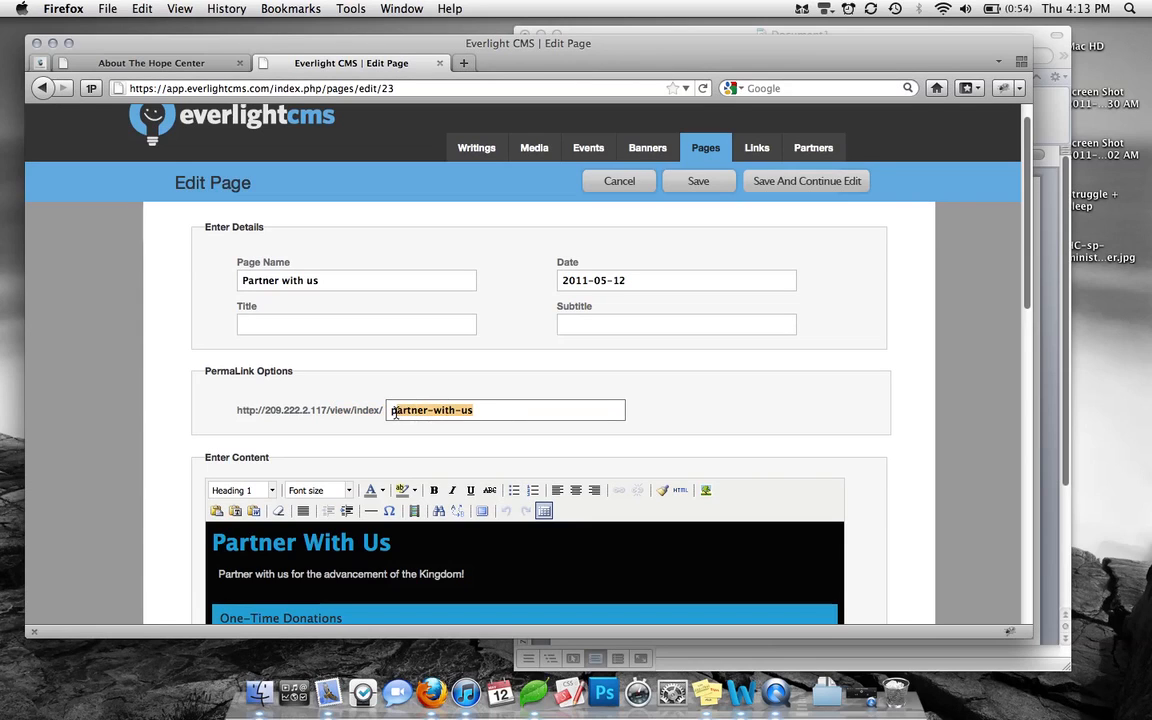
pyautogui.click(509, 411)
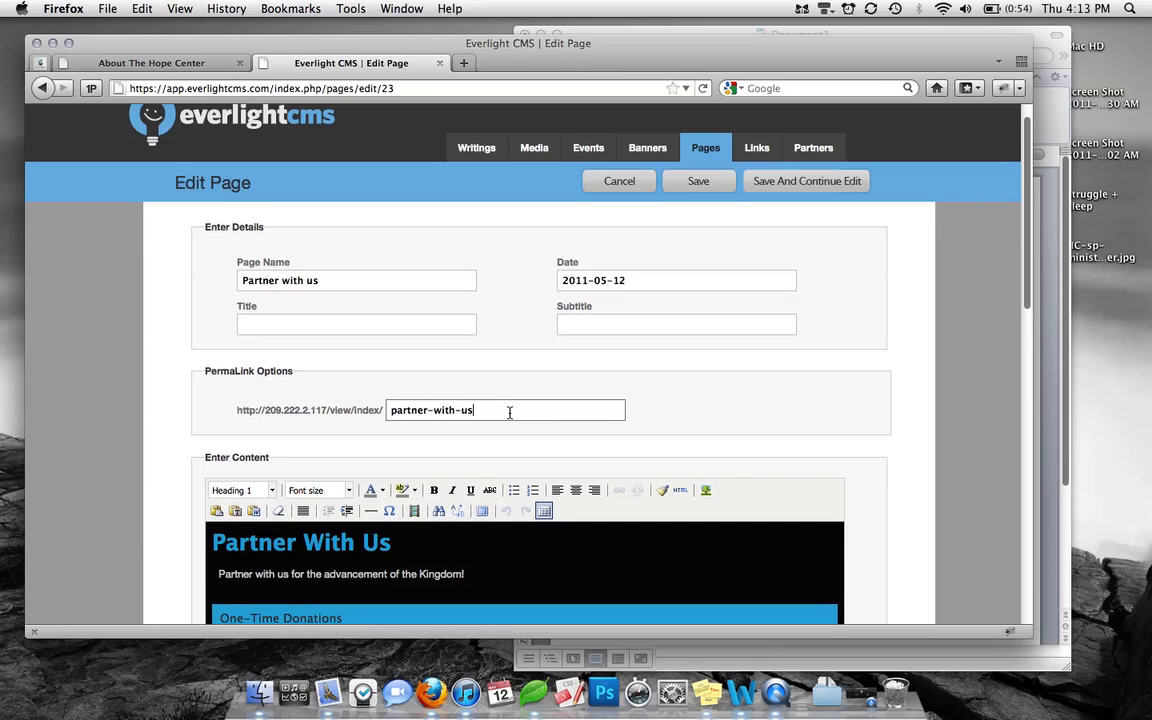
pyautogui.press('BackSpace')
pyautogui.press('BackSpace')
pyautogui.press('BackSpace')
pyautogui.press('BackSpace')
pyautogui.press('BackSpace')
pyautogui.press('BackSpace')
pyautogui.write('th')
pyautogui.write('ith-hope')
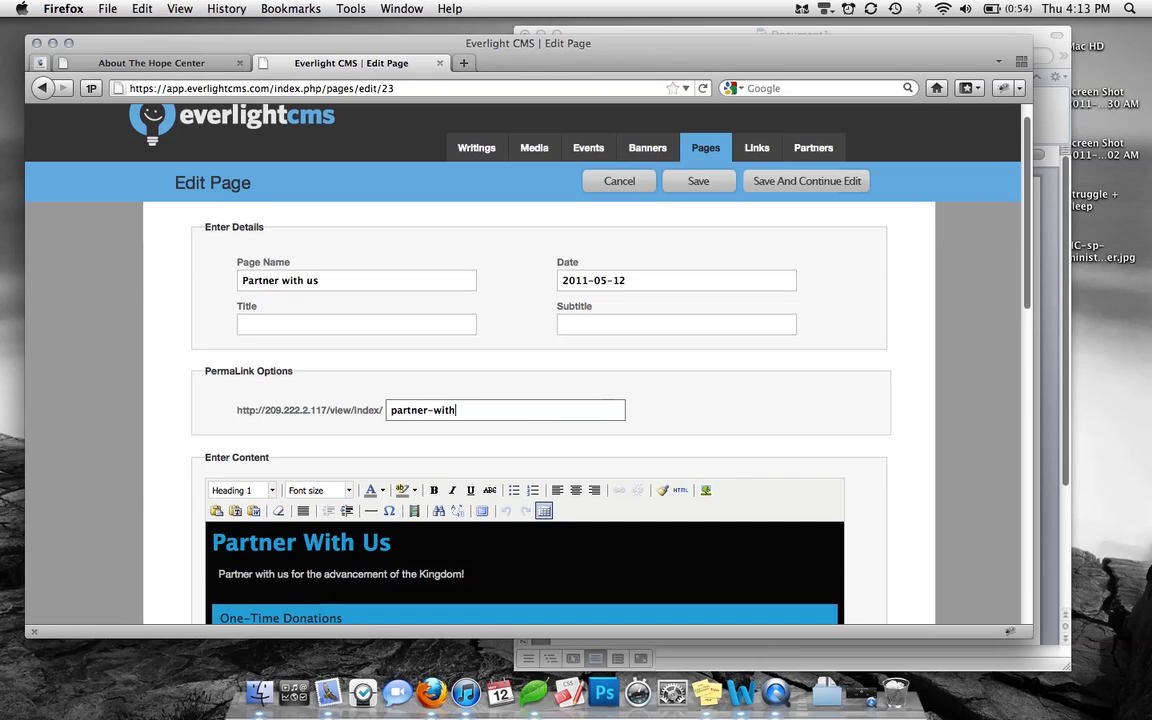
pyautogui.click(835, 188)
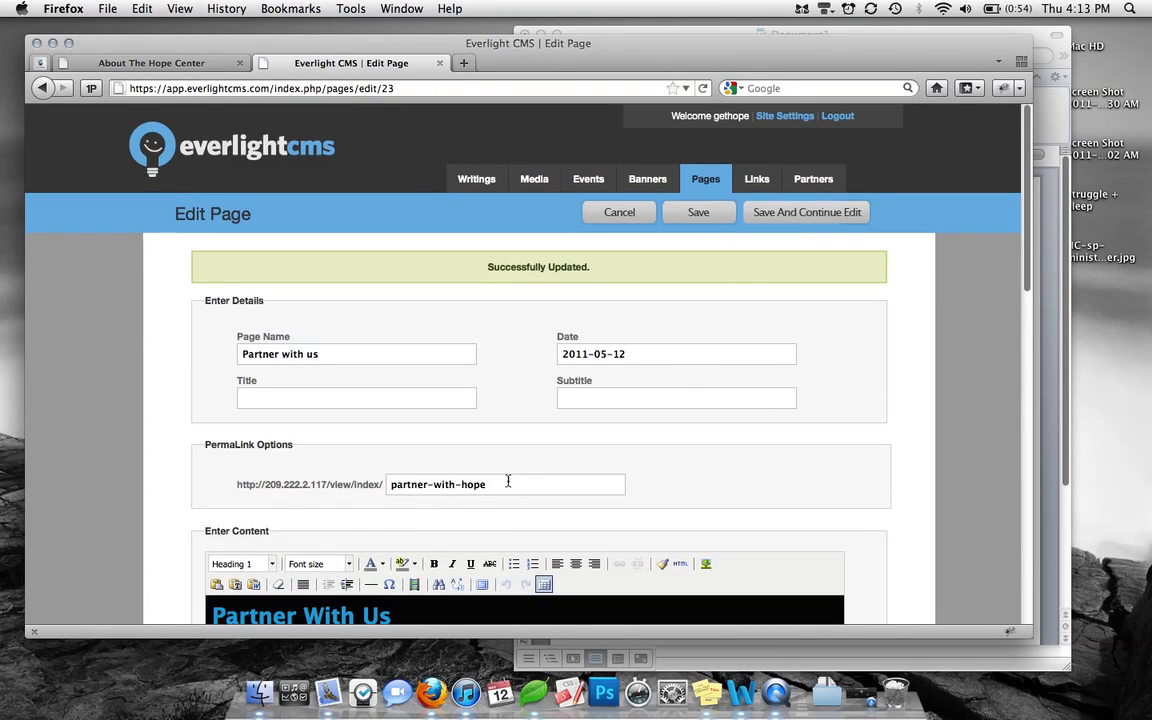
# - Change the ending of the page's permalink to "partner-with-us" and save the page, keeping it open for editing
pyautogui.click(522, 488)
pyautogui.press('BackSpace')
pyautogui.press('BackSpace')
pyautogui.press('BackSpace')
pyautogui.press('BackSpace')
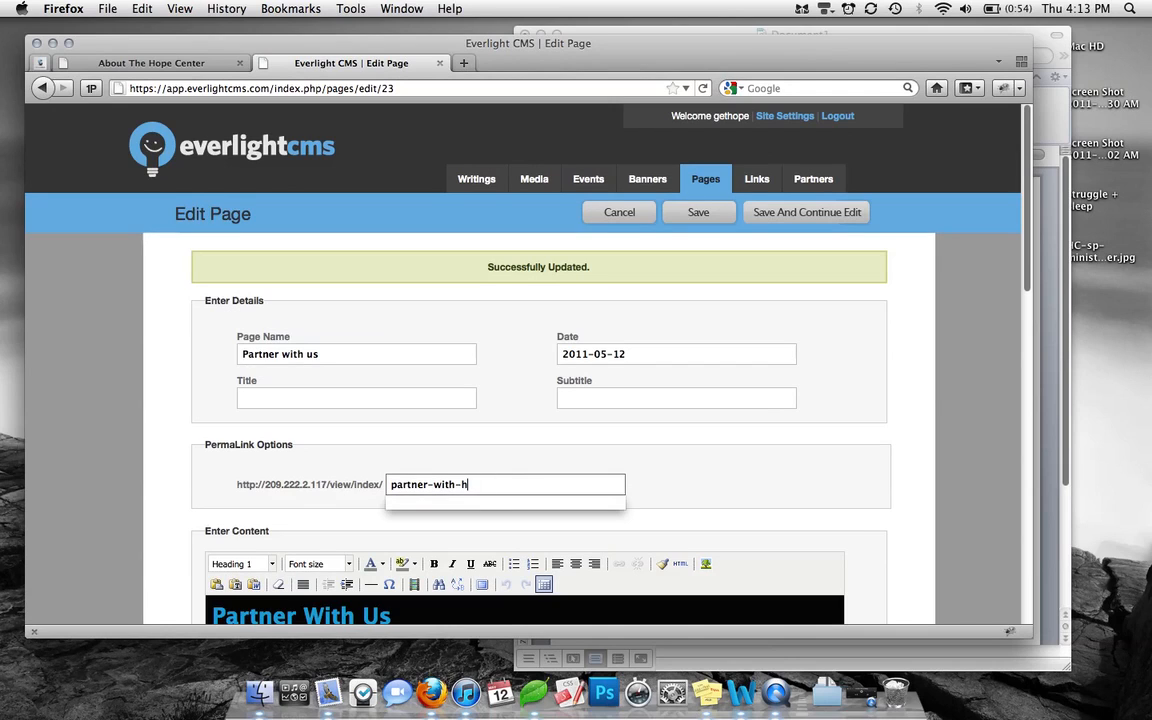
pyautogui.write('us')
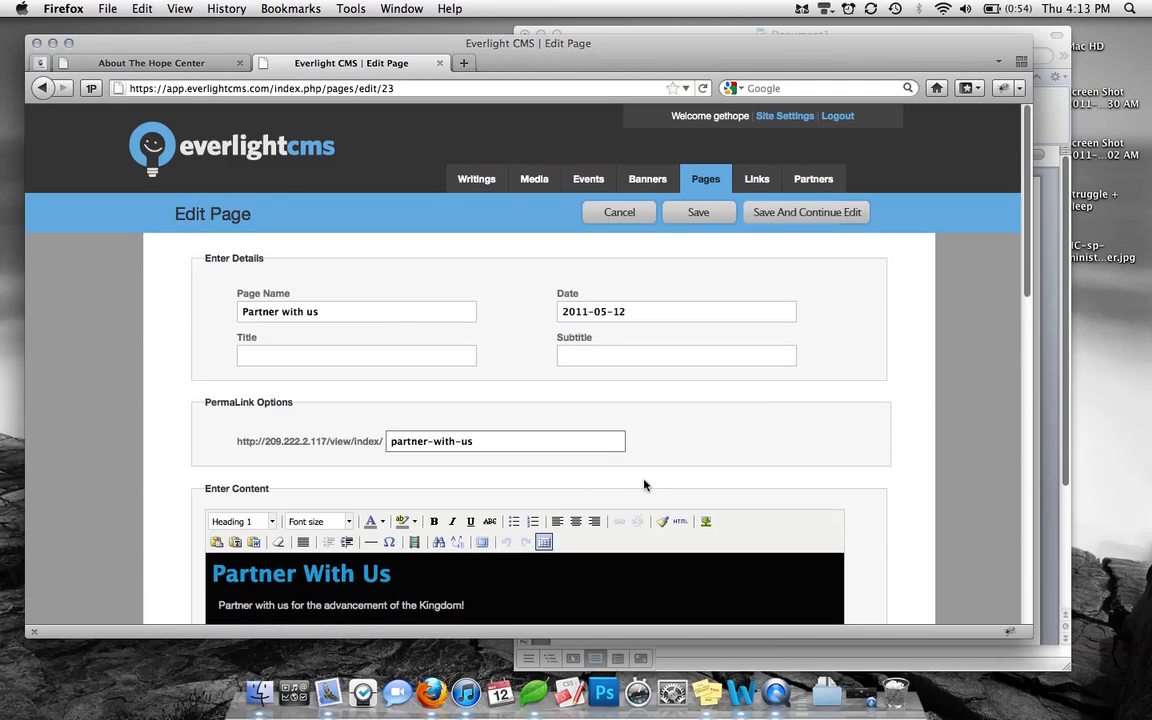
pyautogui.click(799, 221)
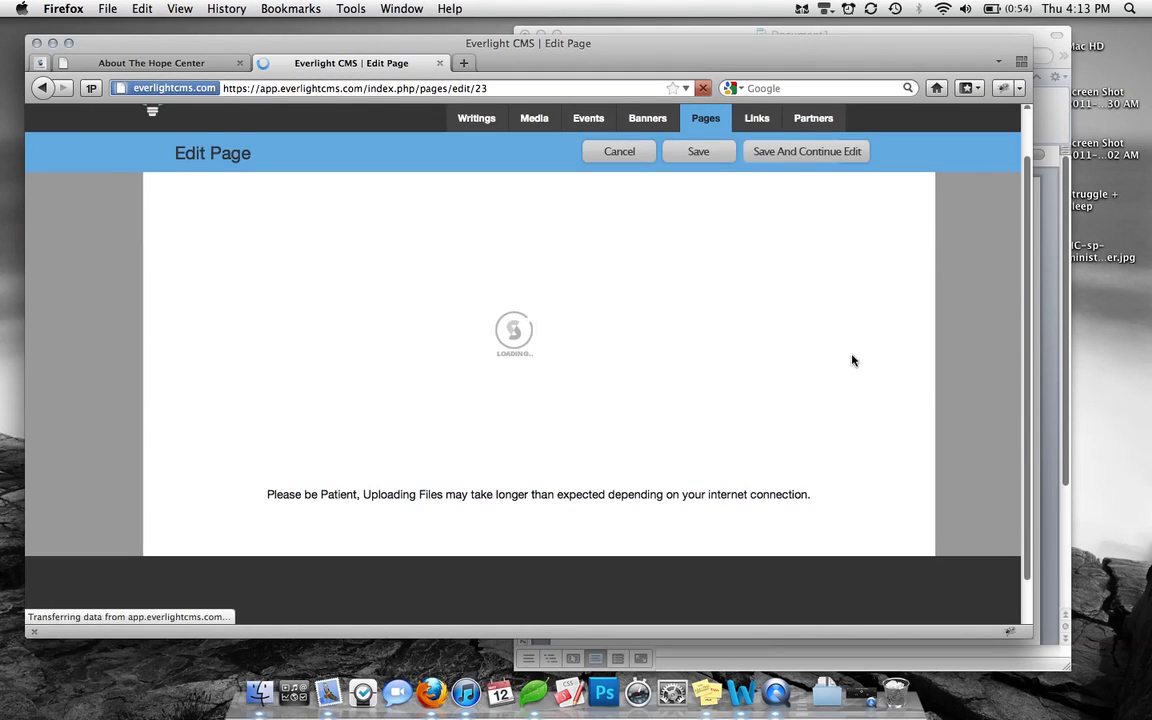
pyautogui.scroll(-2, 650, 364)
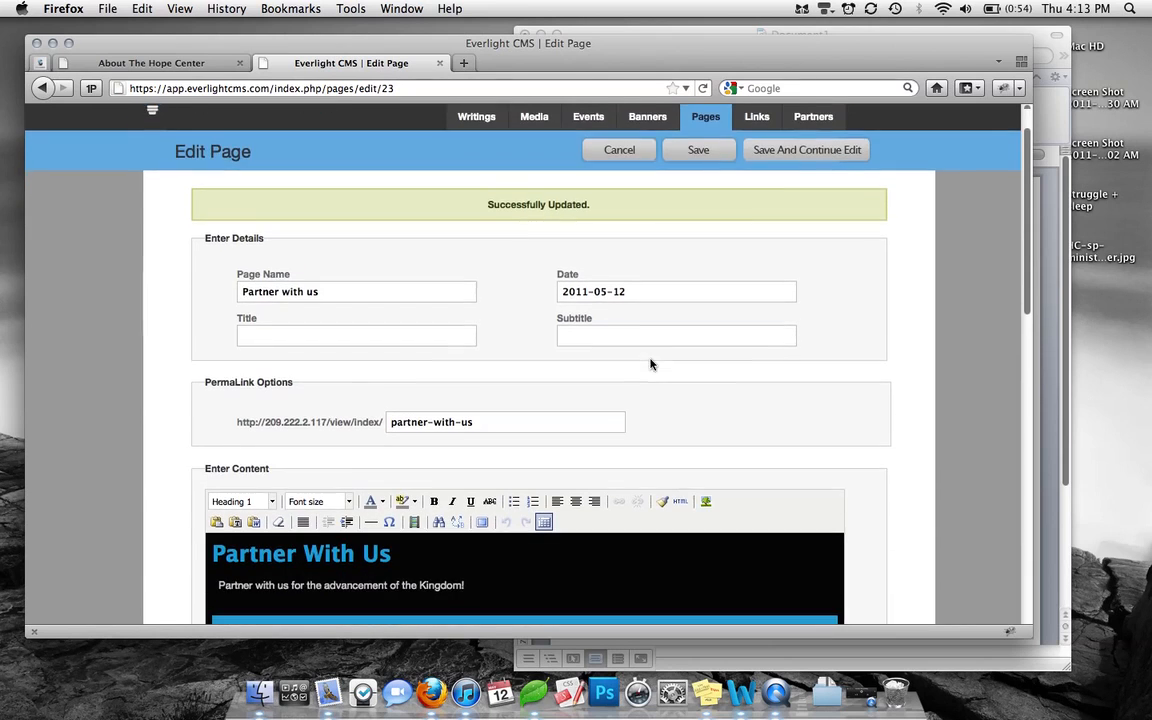
# - Open the live page at 209.222.2.117/partner-with-us and review its banner, sidebar, content and links
pyautogui.click(160, 63)
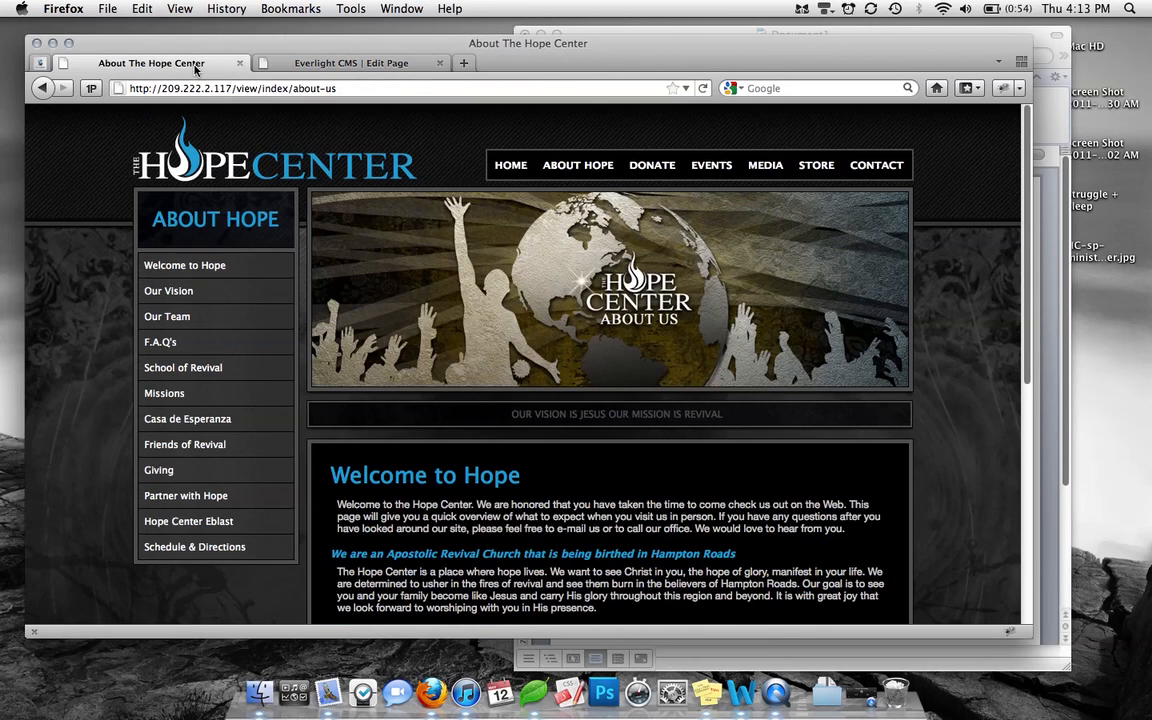
pyautogui.moveTo(340, 88); pyautogui.dragTo(235, 88)
pyautogui.press('BackSpace')
pyautogui.write('pa')
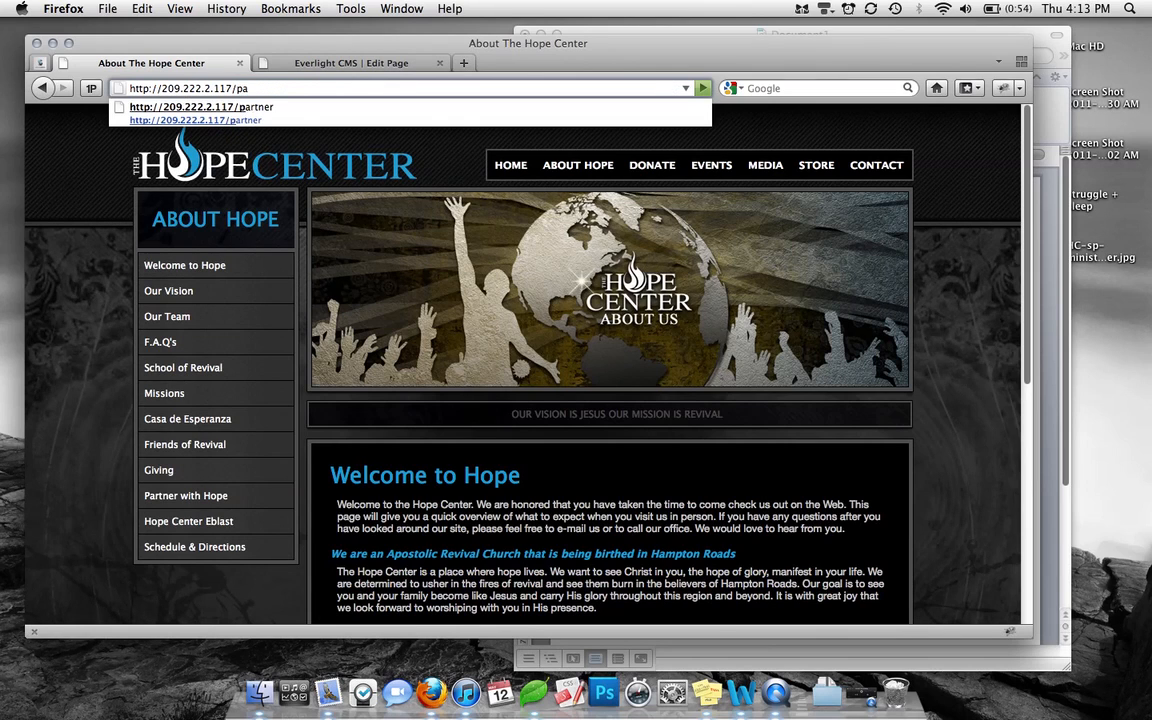
pyautogui.write('rtner-with')
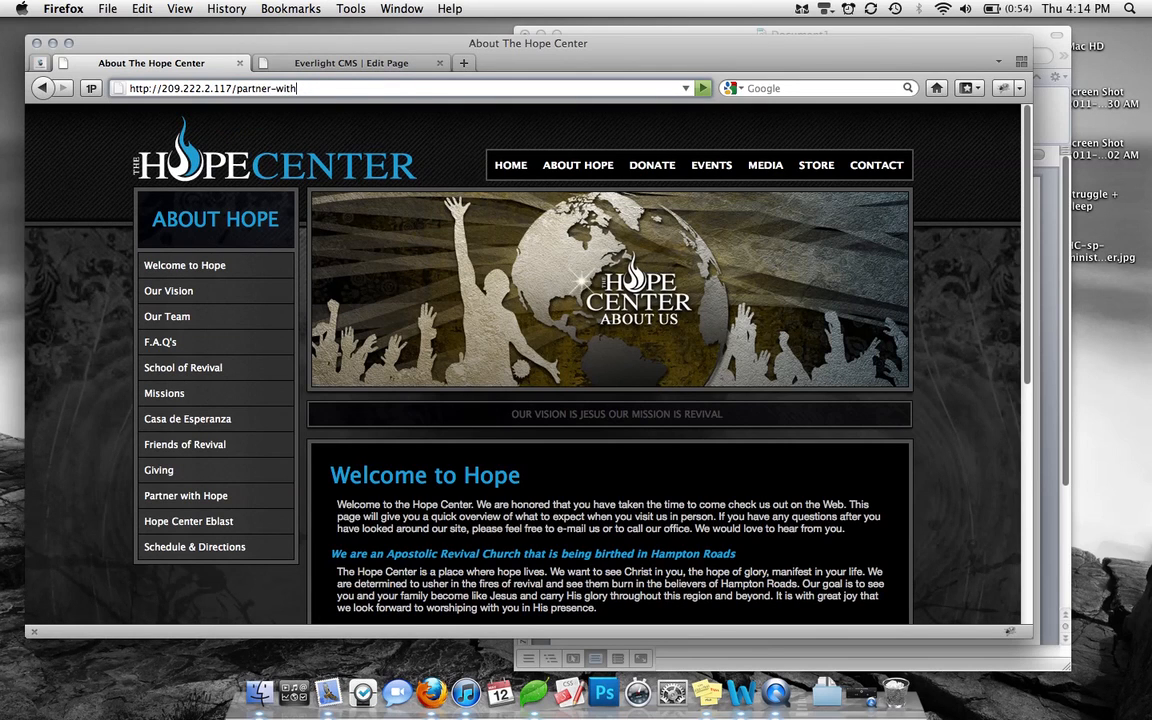
pyautogui.write('-us')
pyautogui.press('Return')
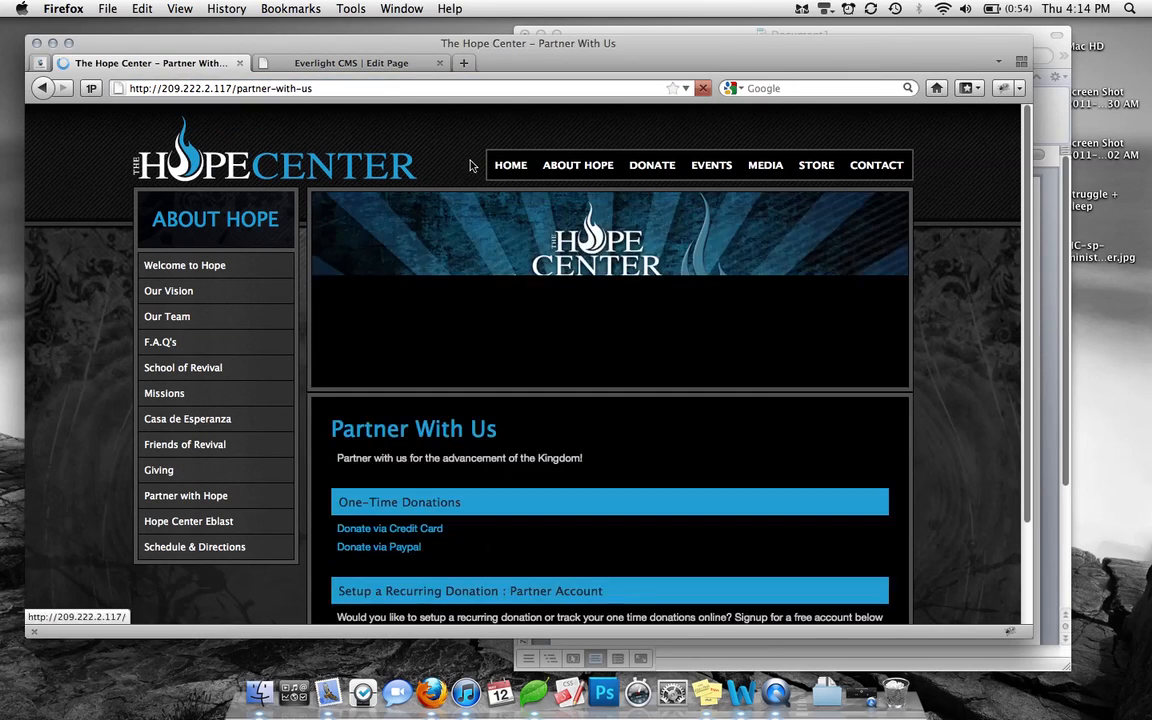
pyautogui.scroll(-3, 908, 273)
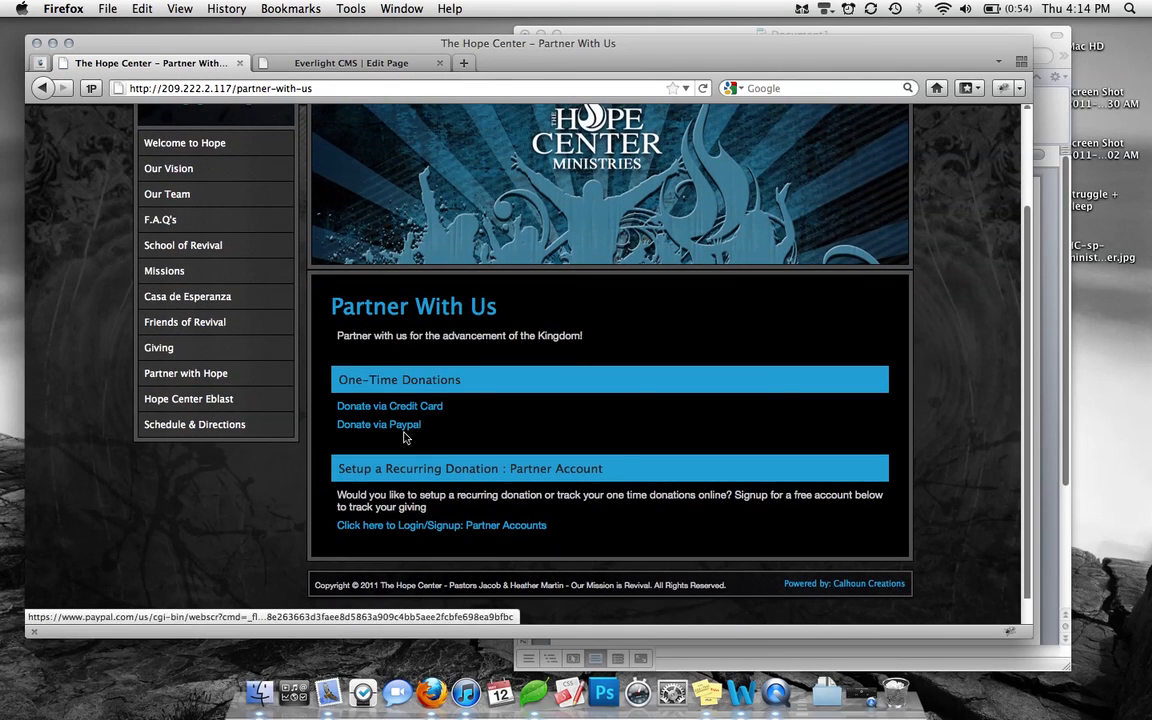
pyautogui.scroll(3, 581, 527)
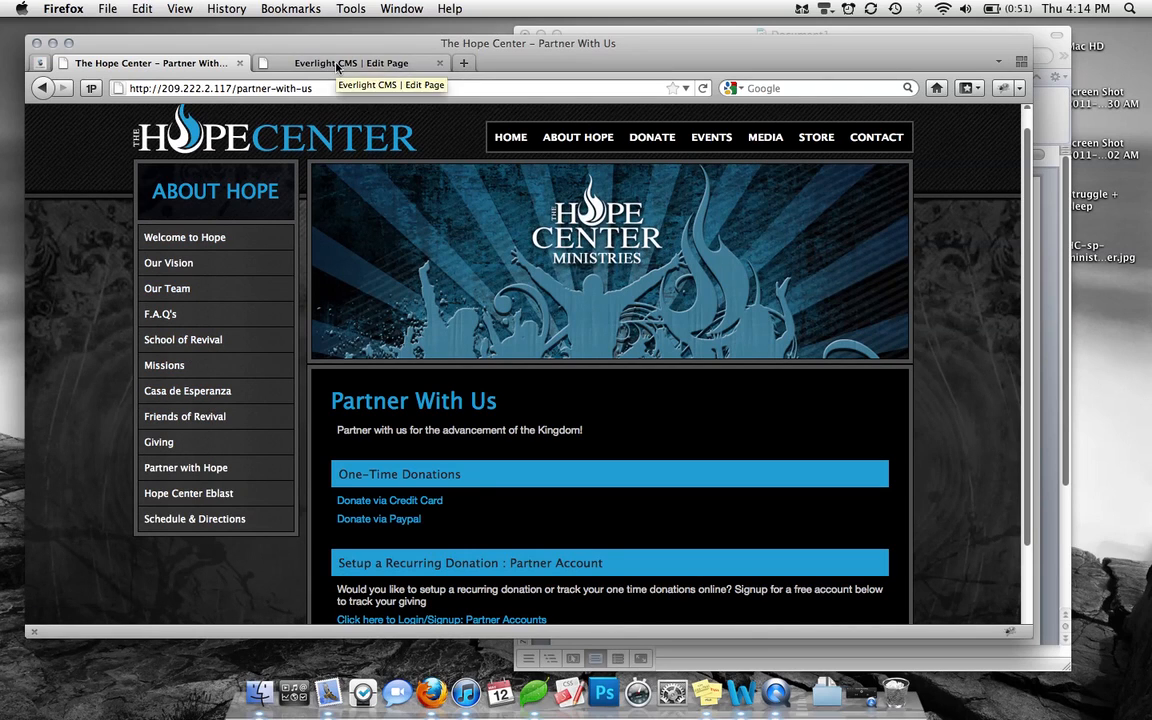
# - Return to the page editor and add an empty paragraph after "Partner with us for the advancement of the Kingdom!"
pyautogui.click(303, 59)
pyautogui.scroll(-3, 410, 275)
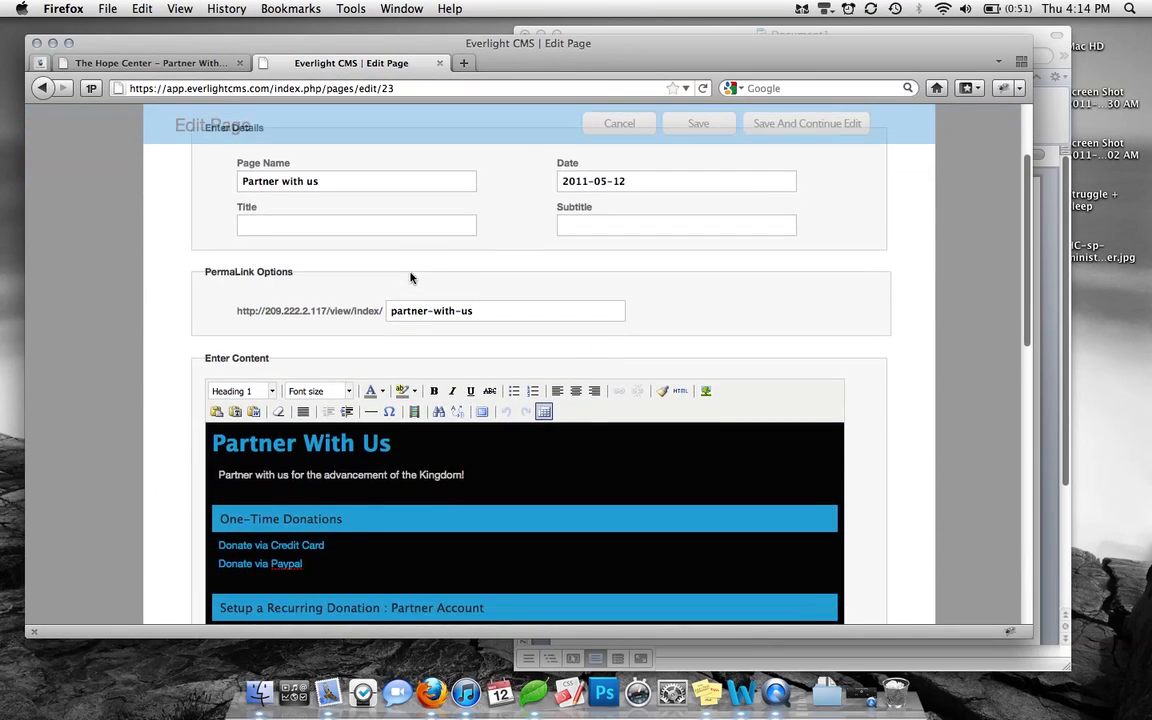
pyautogui.scroll(-3, 410, 277)
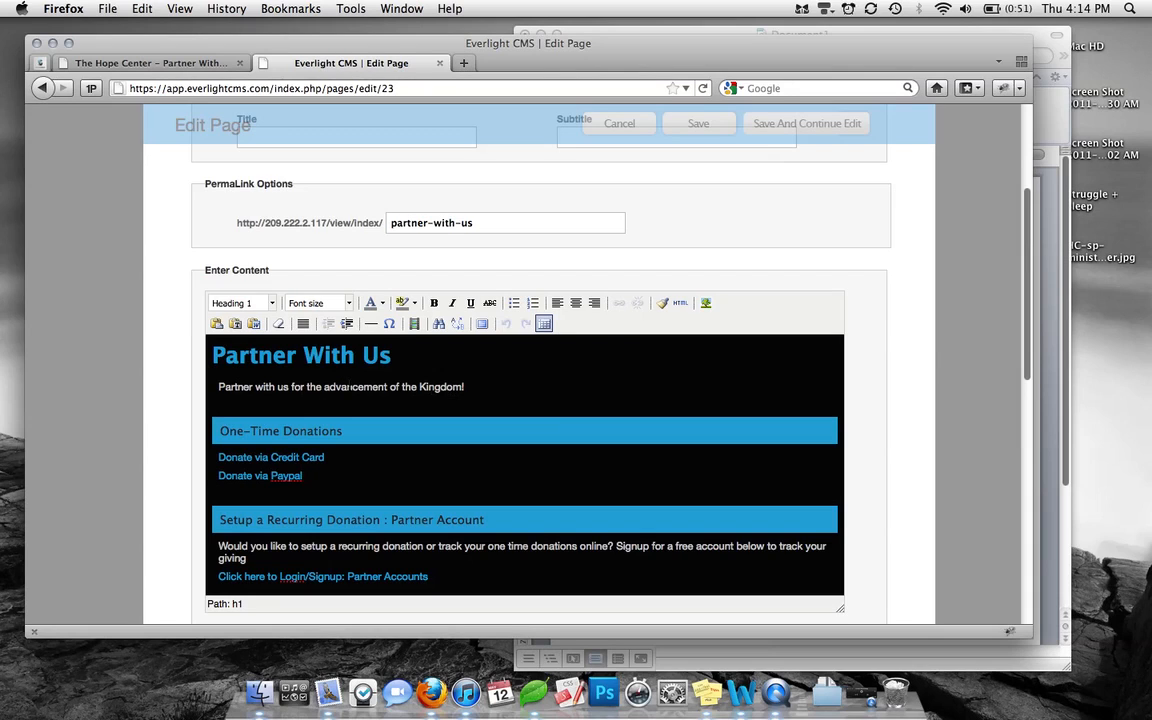
pyautogui.click(474, 390)
pyautogui.press('Return')
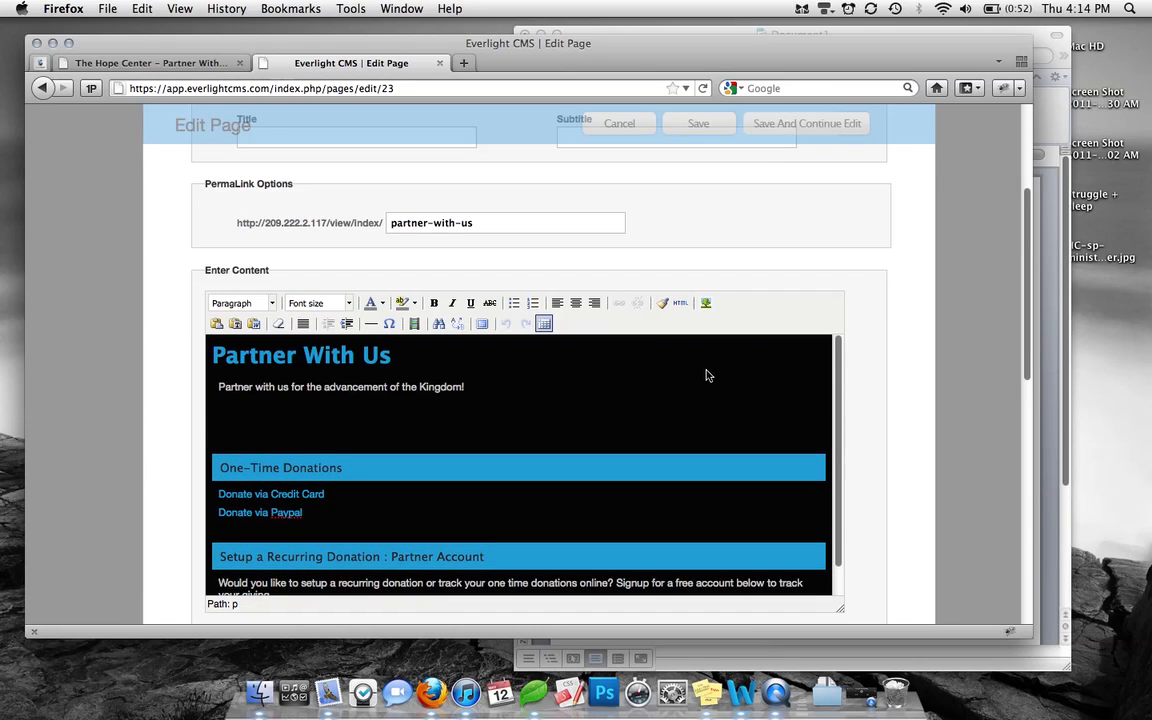
# - Start inserting an image and choose the second portrait photo in the server's images folder, checking the upload option and the preview
pyautogui.click(705, 304)
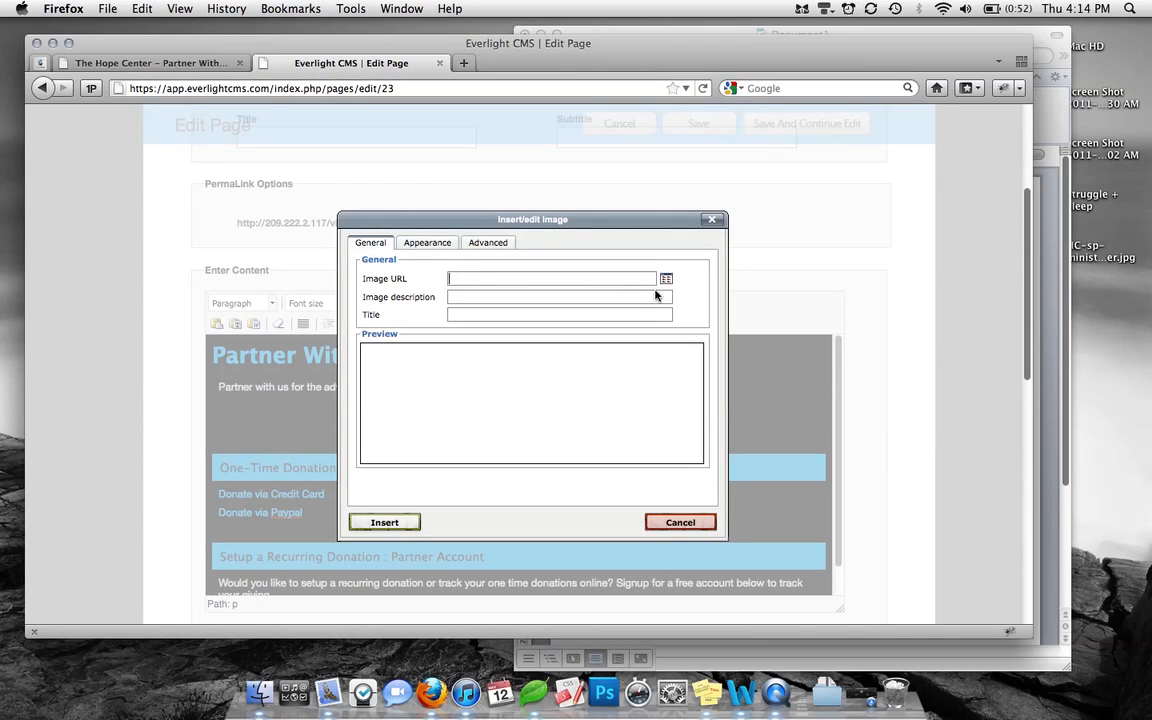
pyautogui.click(666, 279)
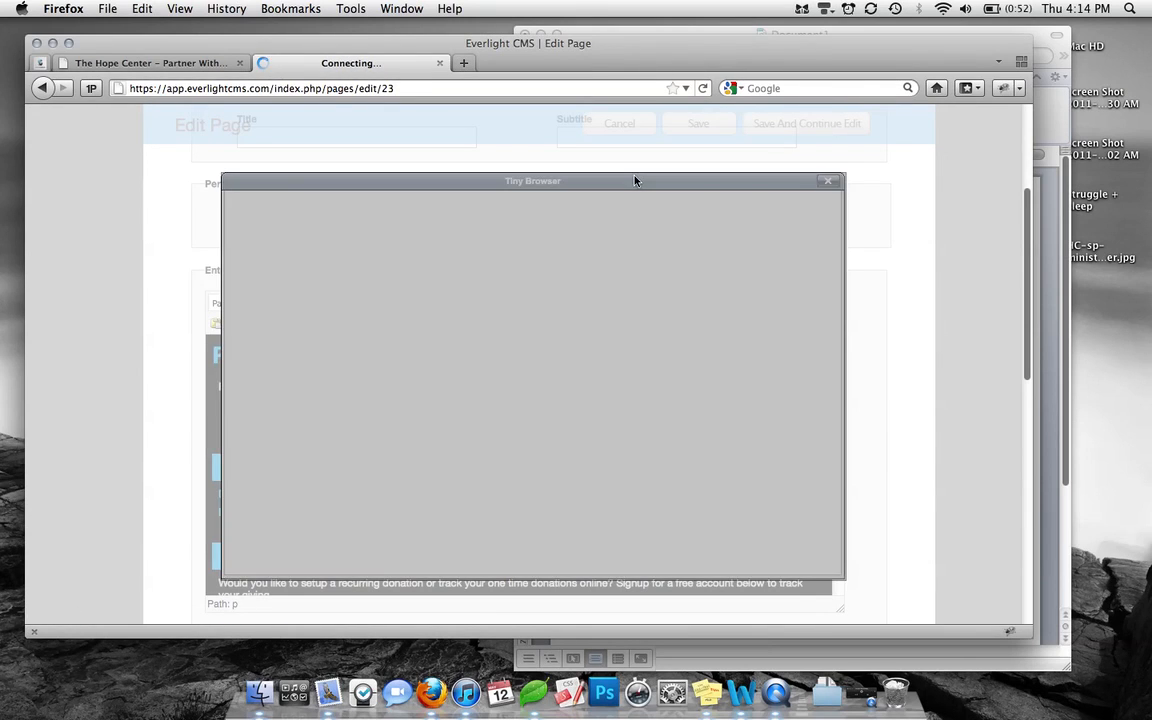
pyautogui.moveTo(634, 179); pyautogui.dragTo(617, 154)
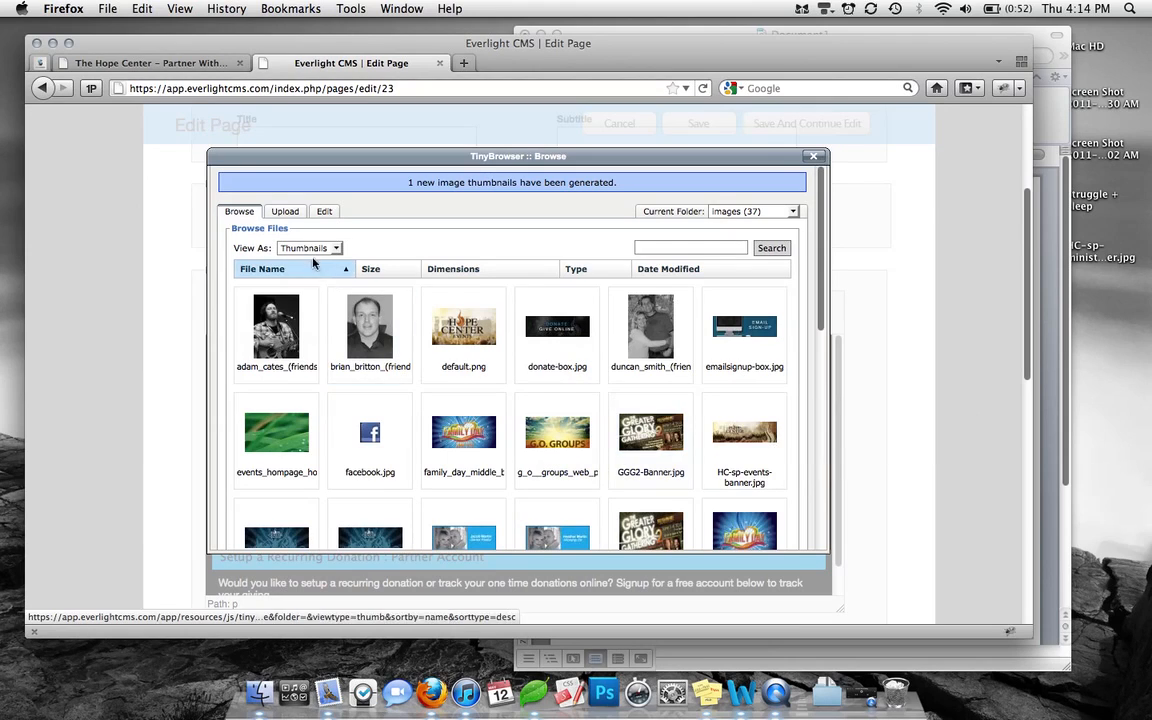
pyautogui.click(288, 215)
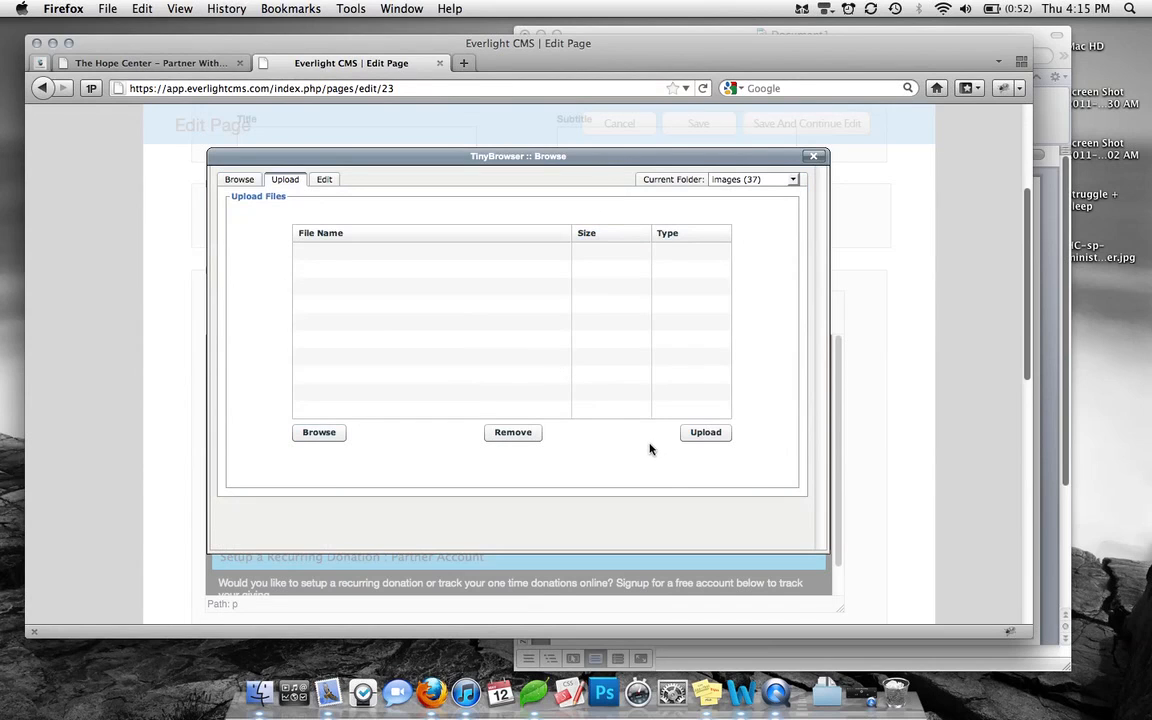
pyautogui.click(239, 182)
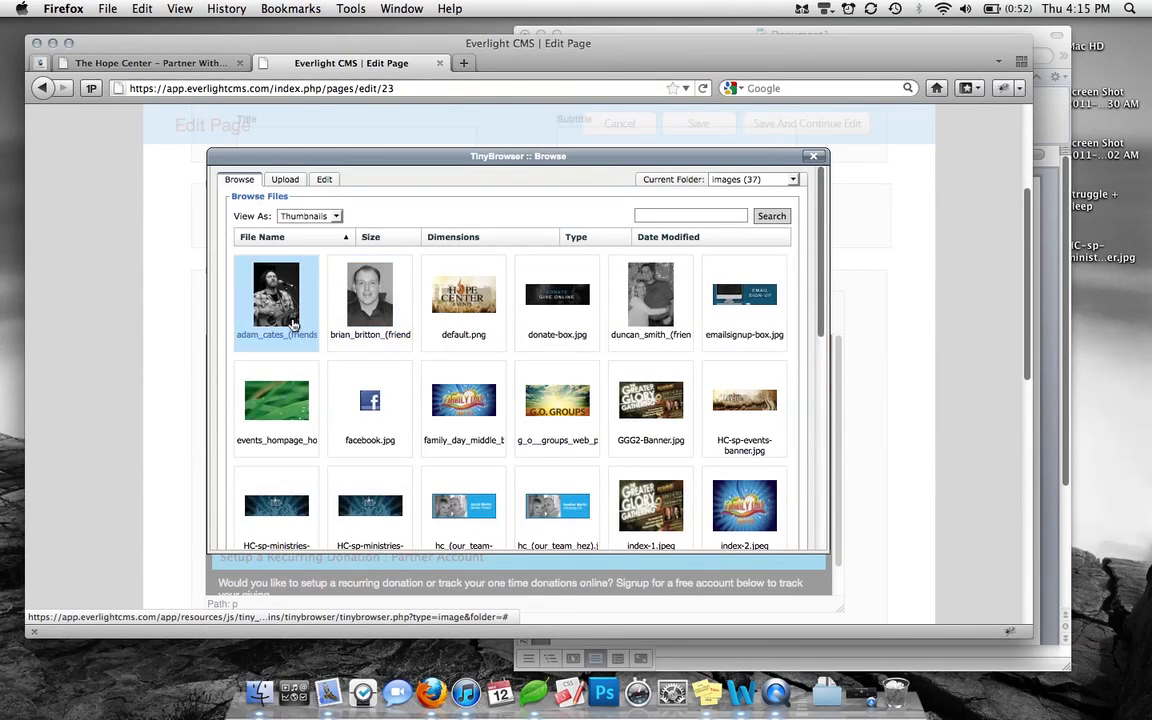
pyautogui.click(373, 302)
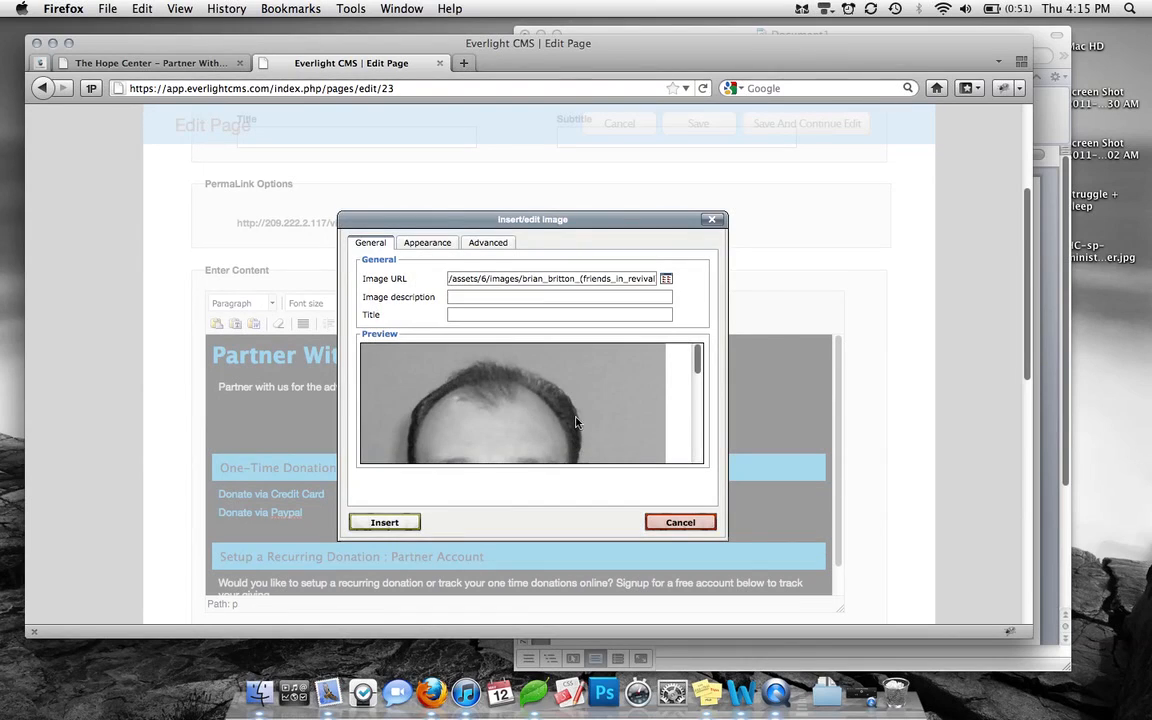
pyautogui.scroll(-5, 576, 416)
pyautogui.scroll(3, 576, 416)
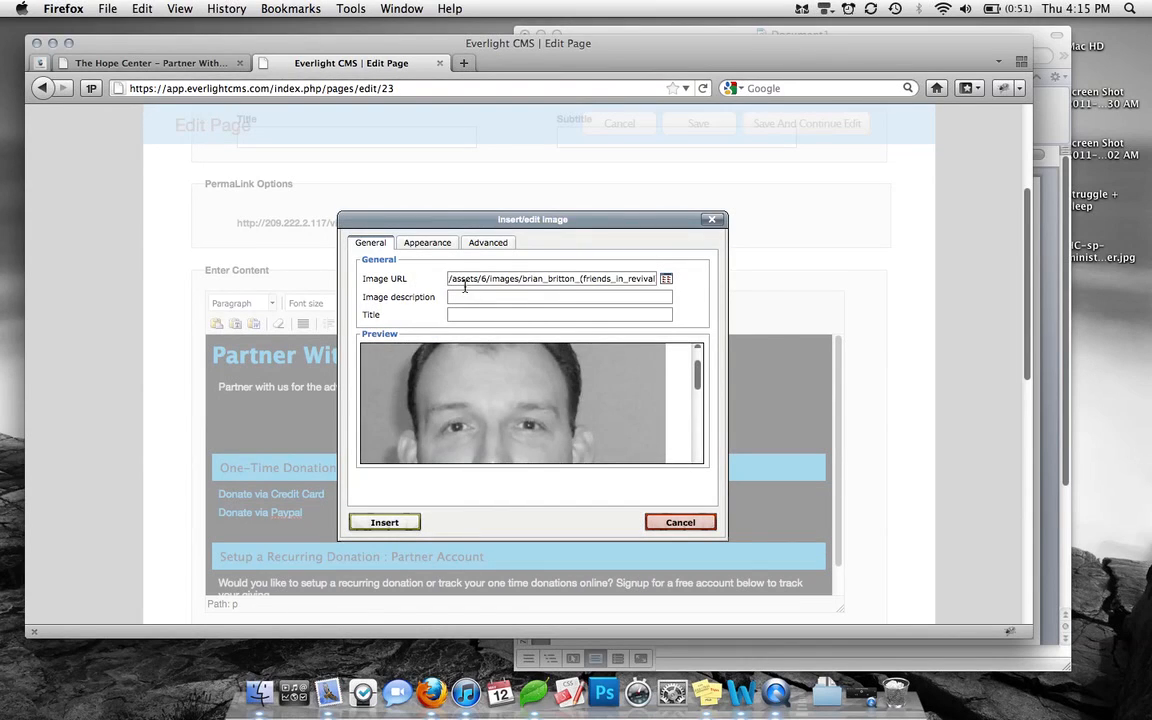
# - Set the image's alignment to Left with vertical and horizontal space of 10 px each
pyautogui.click(430, 244)
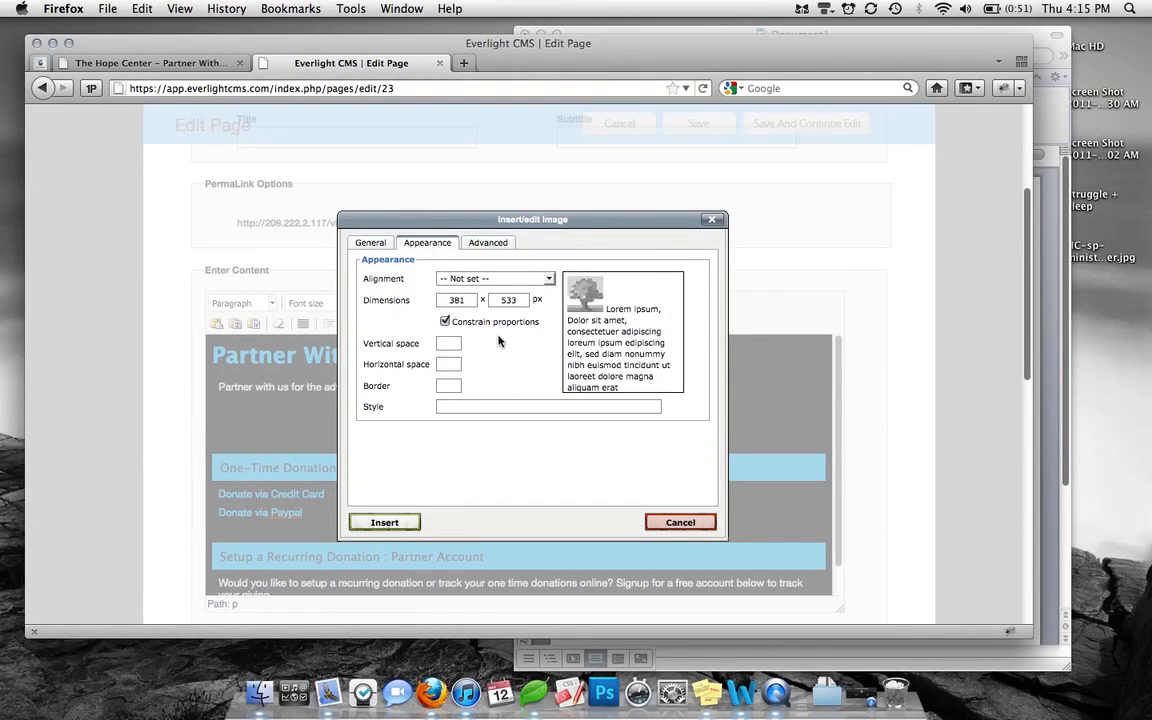
pyautogui.moveTo(469, 300); pyautogui.dragTo(451, 299)
pyautogui.click(446, 344)
pyautogui.click(485, 279)
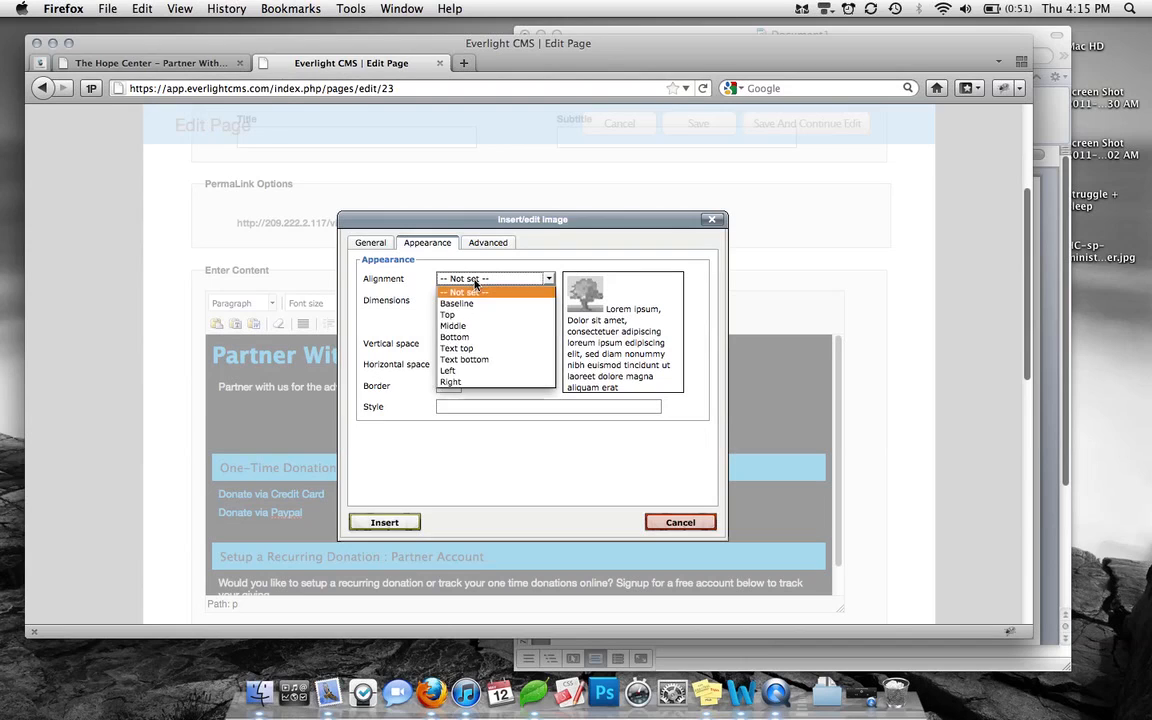
pyautogui.click(470, 370)
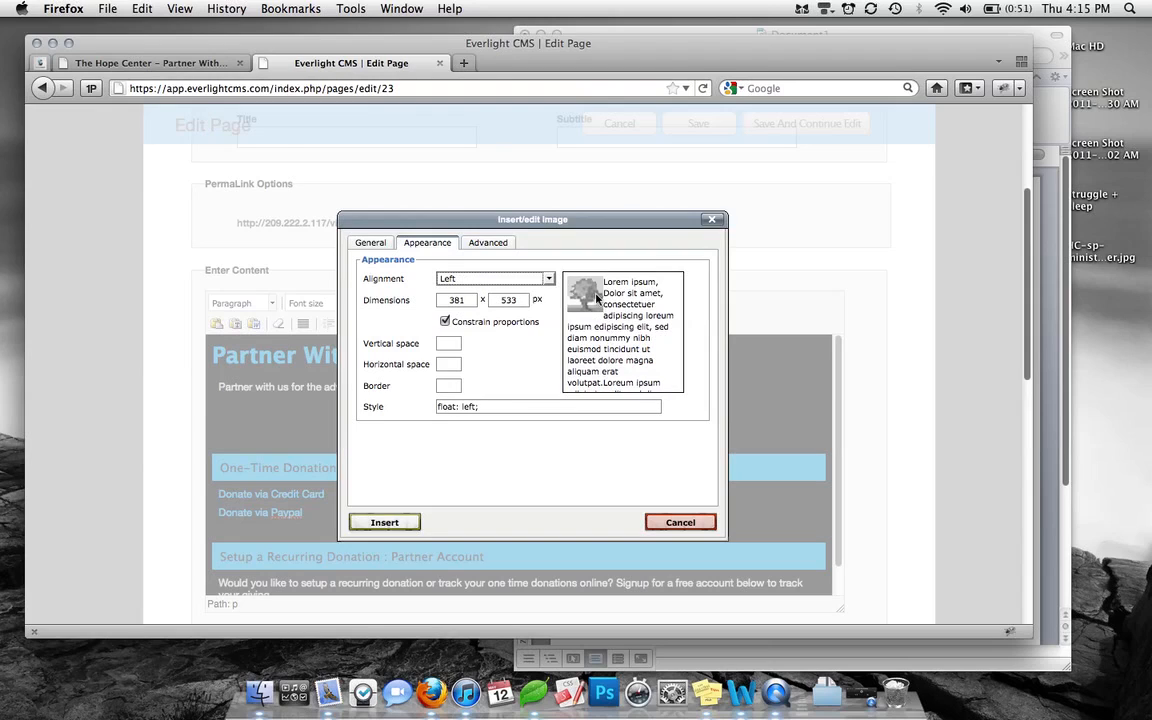
pyautogui.click(449, 343)
pyautogui.write('10')
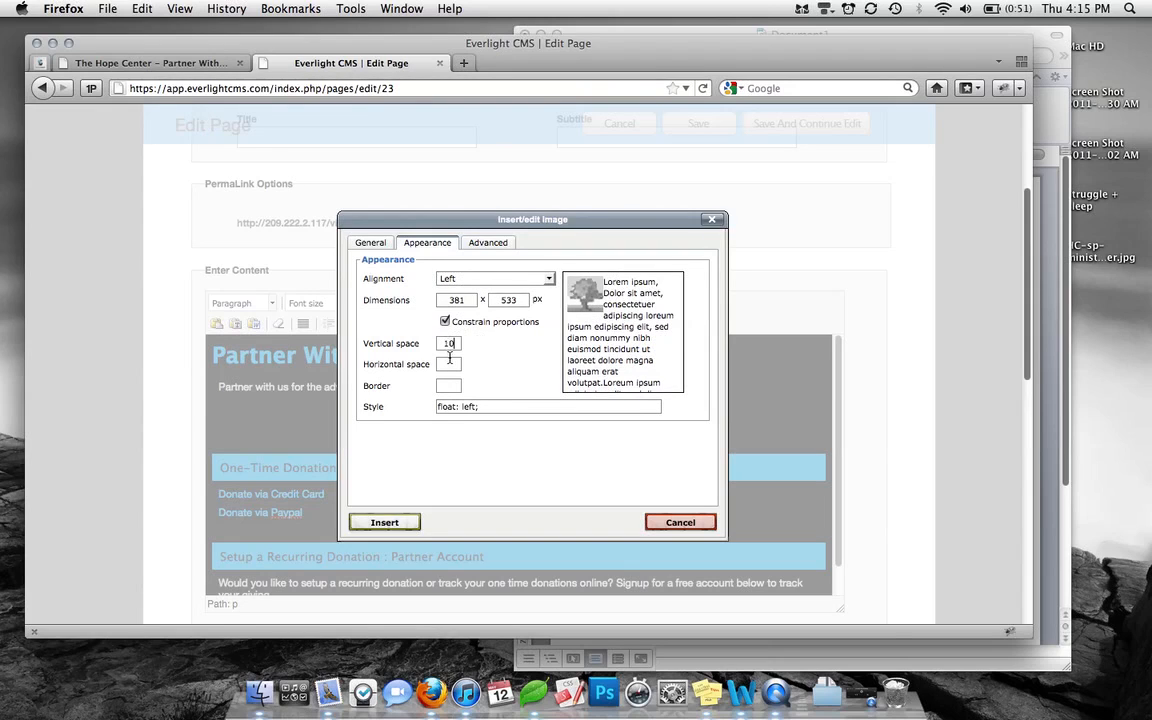
pyautogui.click(450, 364)
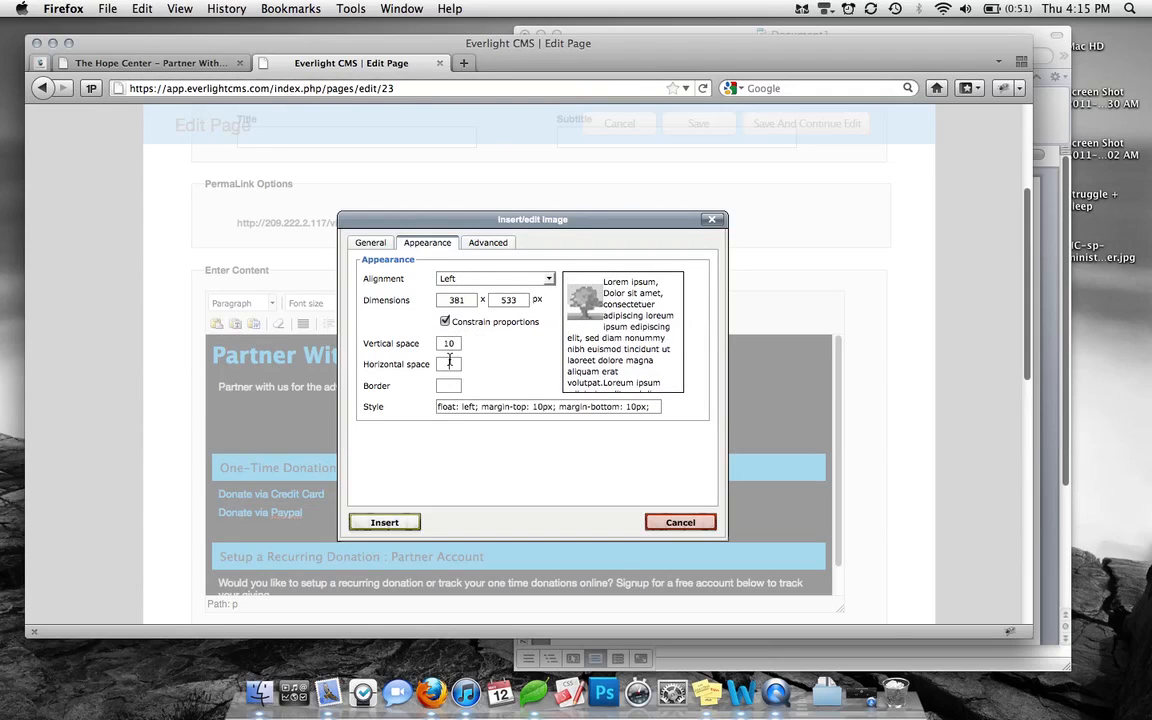
pyautogui.click(566, 357)
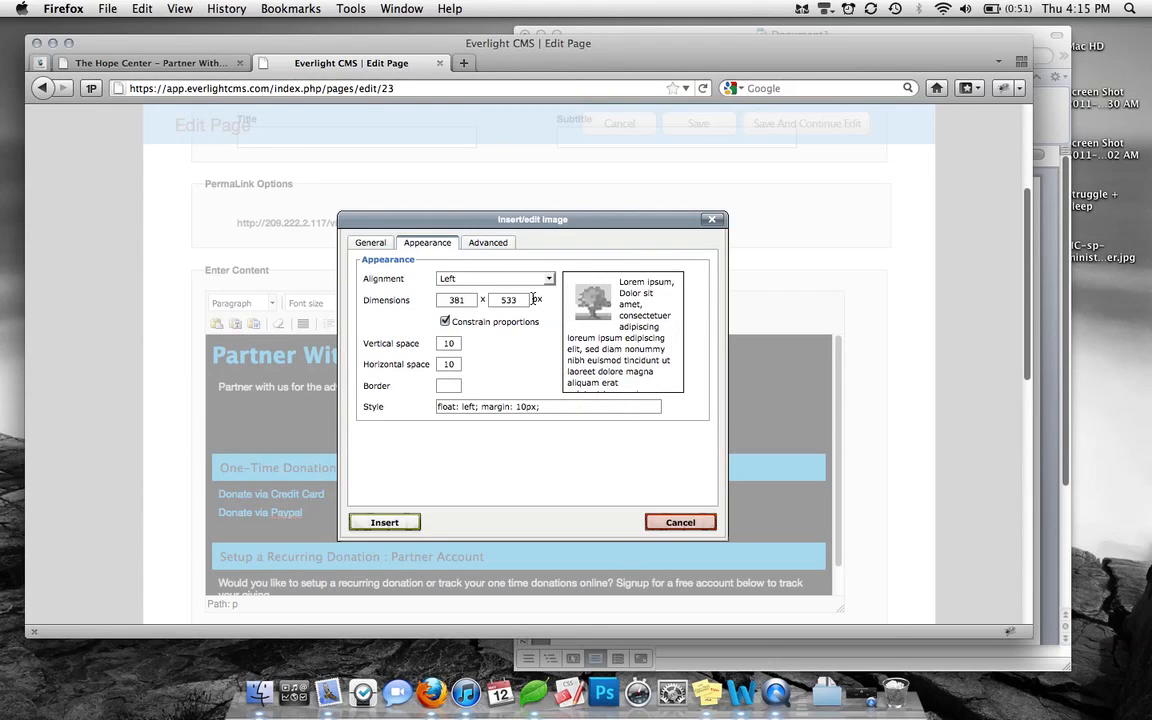
# - Reset the image's alignment to Not set, clear its vertical and horizontal space, and insert it into the page content
pyautogui.click(506, 281)
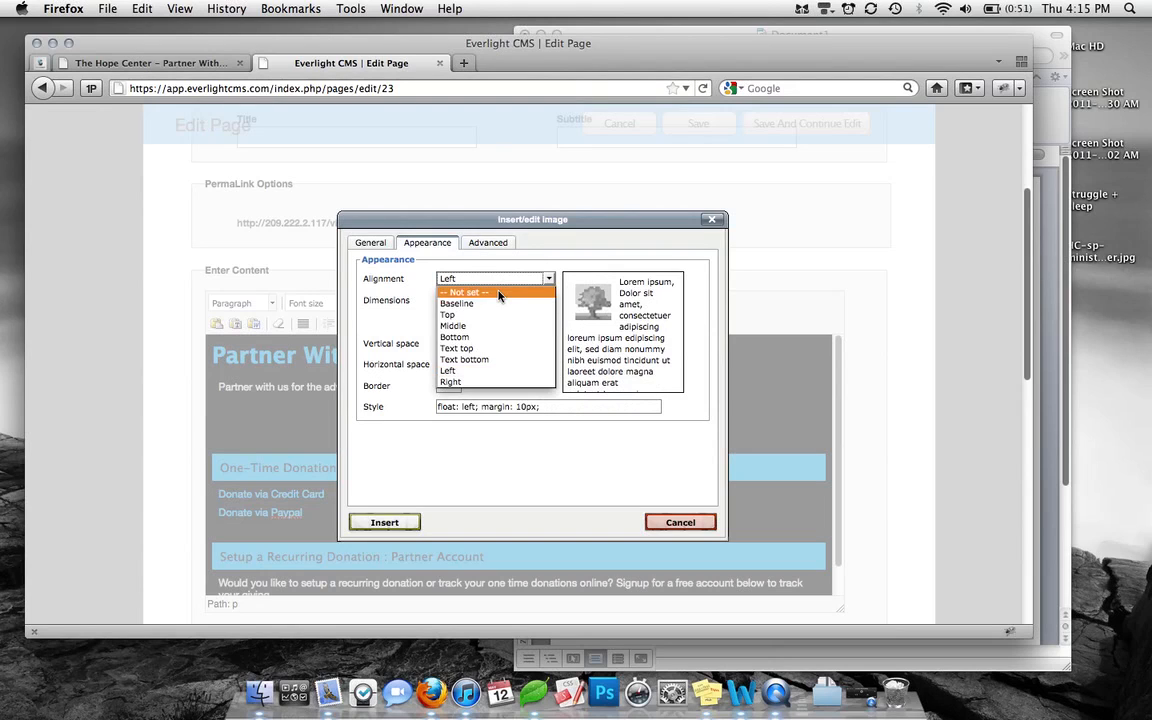
pyautogui.click(499, 292)
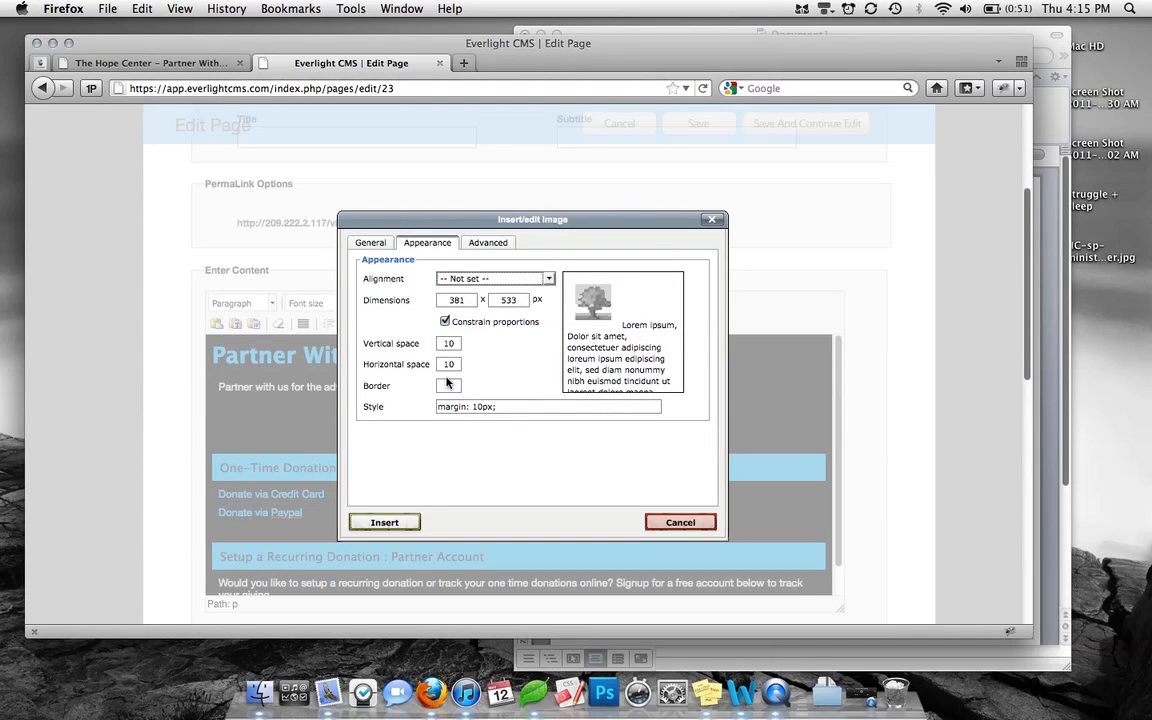
pyautogui.moveTo(440, 364)
pyautogui.mouseDown()
pyautogui.moveTo(476, 364)
pyautogui.moveTo(442, 344)
pyautogui.mouseUp()
pyautogui.press('BackSpace')
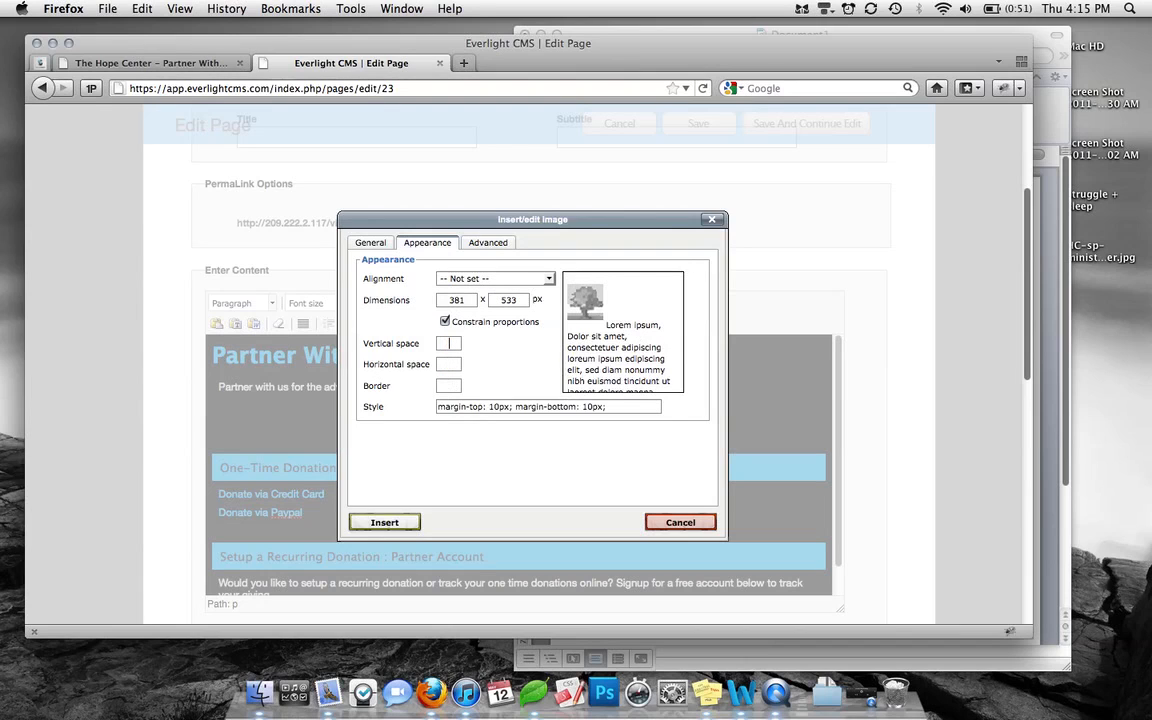
pyautogui.click(409, 523)
pyautogui.click(478, 395)
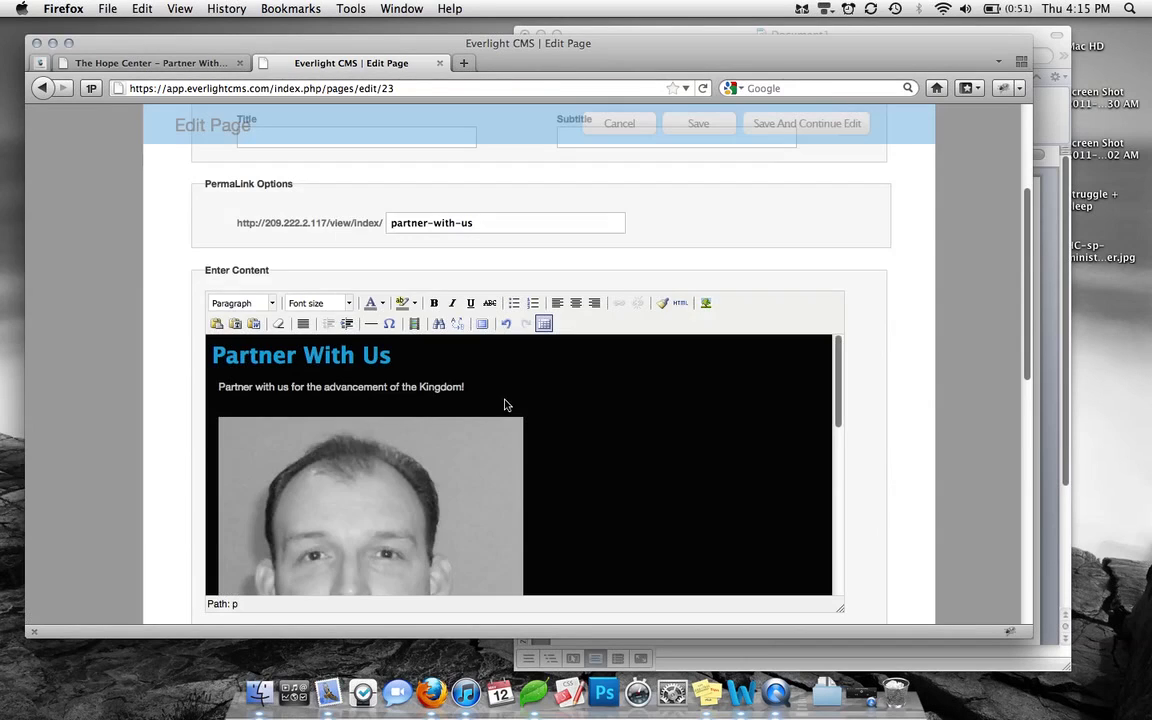
# - Center the inserted portrait photo in the page content
pyautogui.scroll(-2, 631, 468)
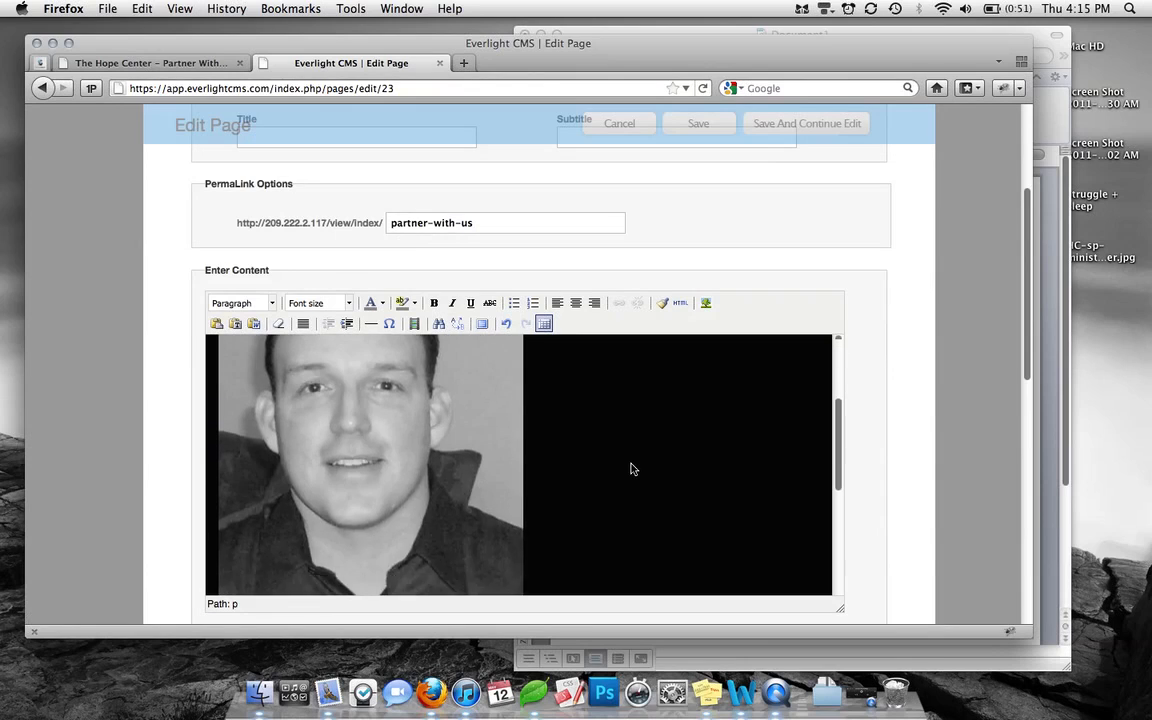
pyautogui.click(406, 430)
pyautogui.click(576, 302)
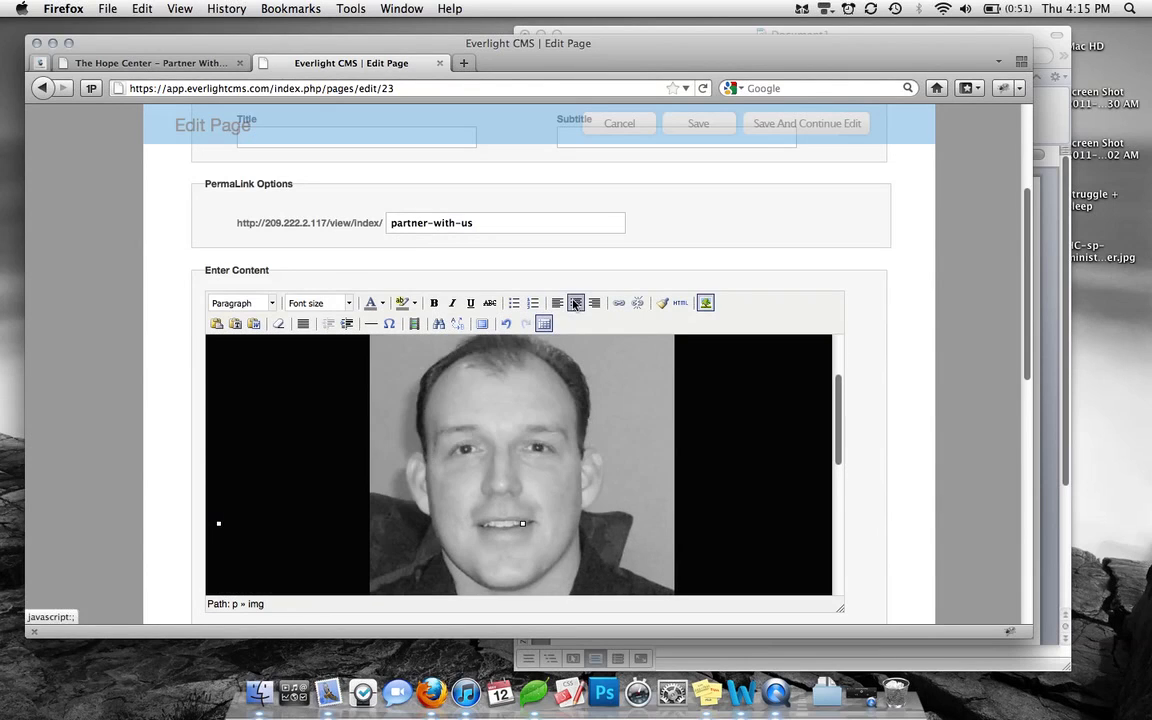
pyautogui.scroll(-3, 762, 416)
pyautogui.scroll(3, 762, 416)
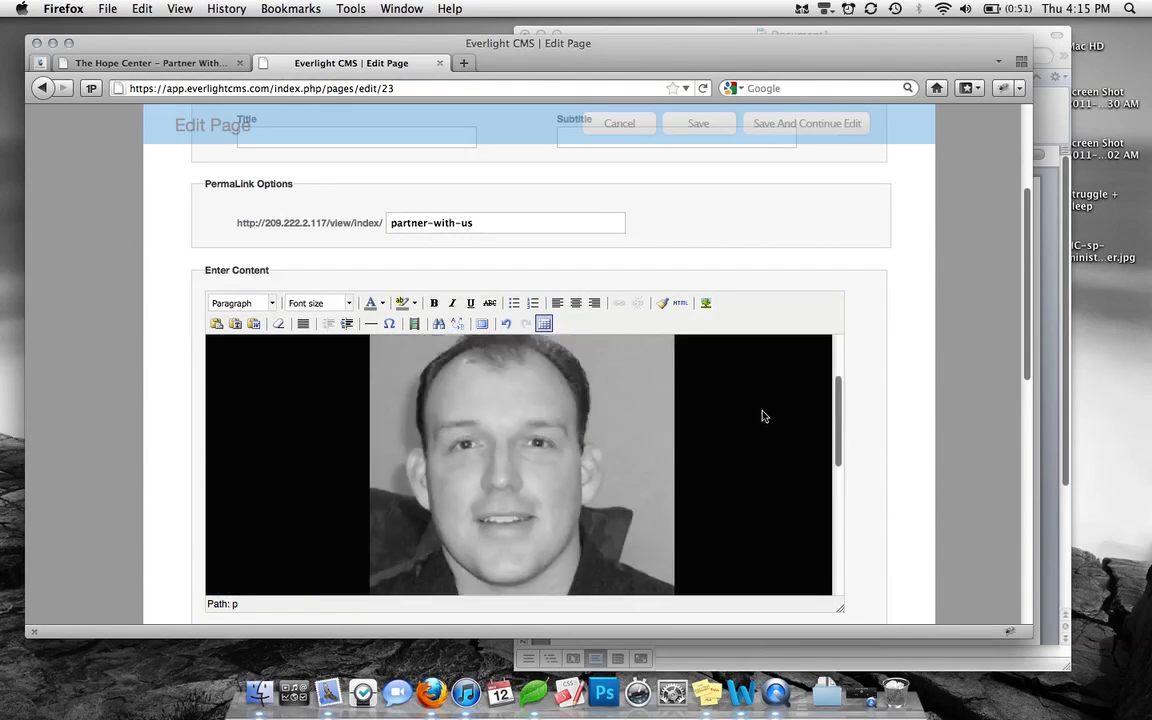
# - Shrink the centered portrait photo proportionally to about two-thirds of its inserted size
pyautogui.click(617, 458)
pyautogui.scroll(-3, 617, 458)
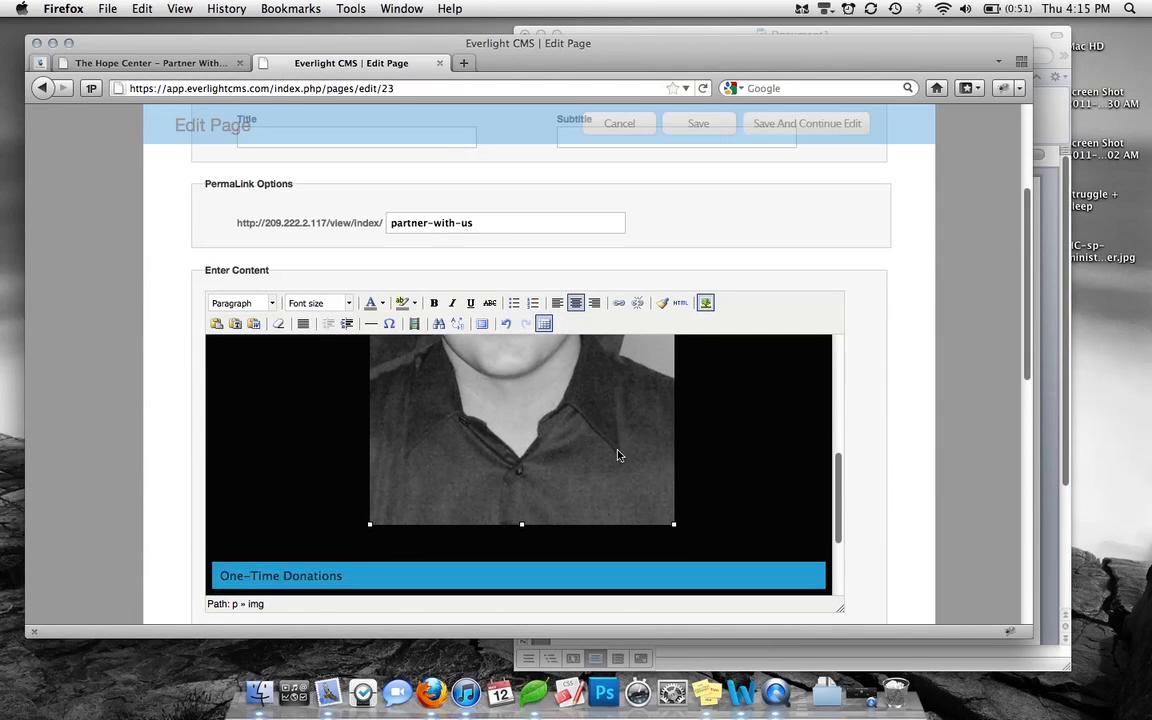
pyautogui.moveTo(676, 529); pyautogui.dragTo(570, 402)
pyautogui.scroll(-2, 697, 437)
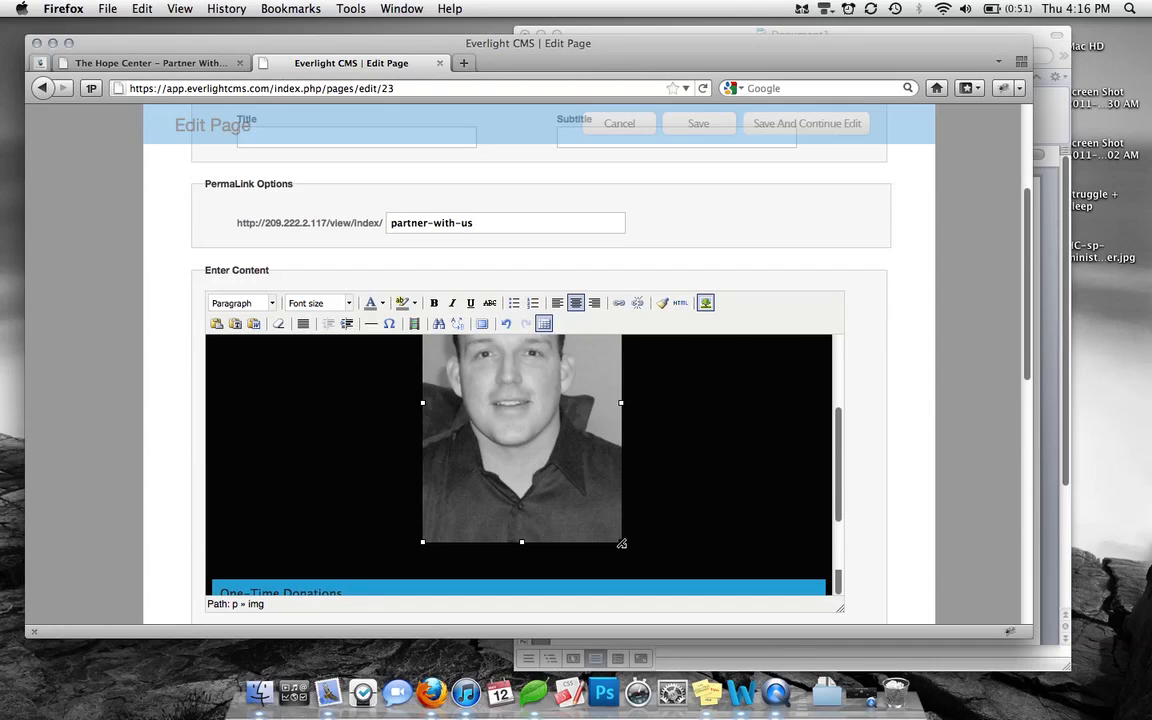
# - Shrink the centered portrait photo a little more, try it left-aligned, and center it again
pyautogui.moveTo(621, 547); pyautogui.dragTo(604, 560)
pyautogui.scroll(2, 656, 440)
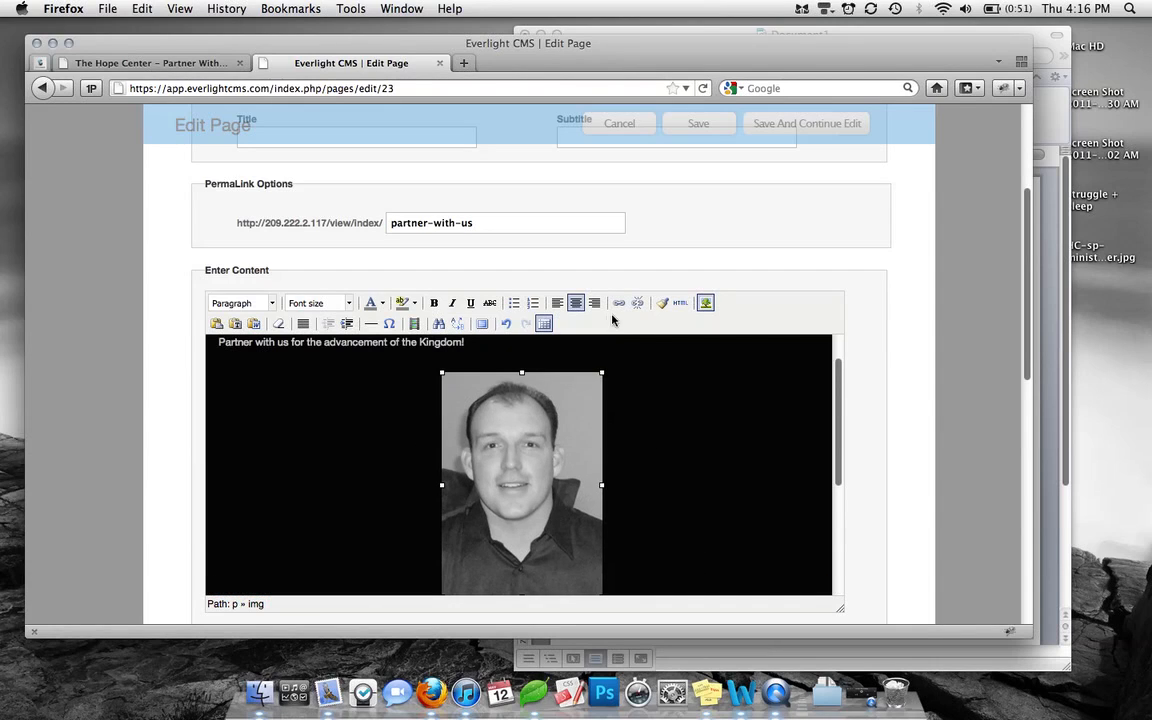
pyautogui.click(553, 304)
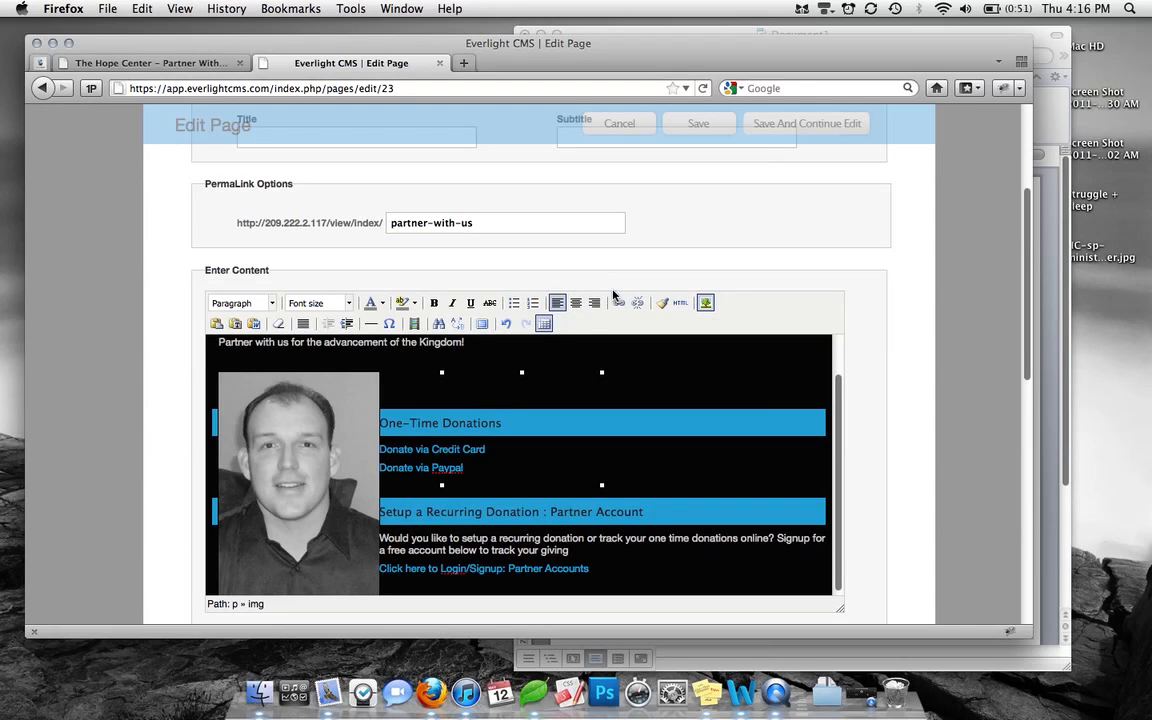
pyautogui.click(577, 304)
pyautogui.scroll(-3, 663, 392)
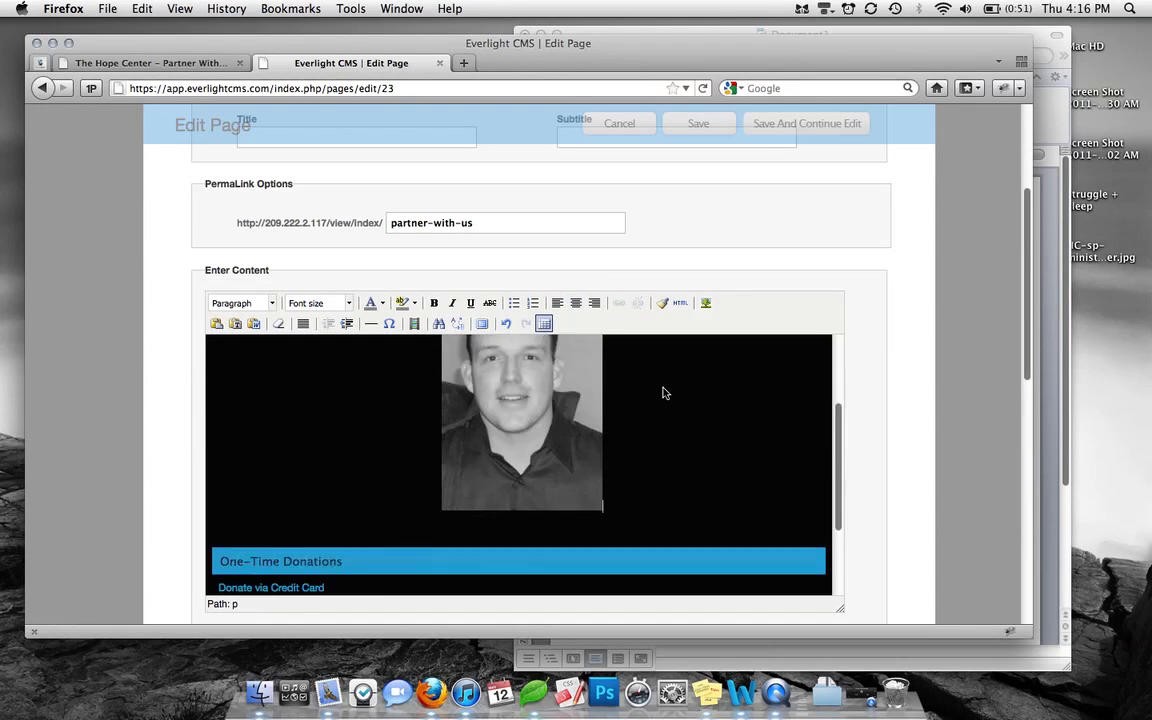
pyautogui.scroll(3, 663, 392)
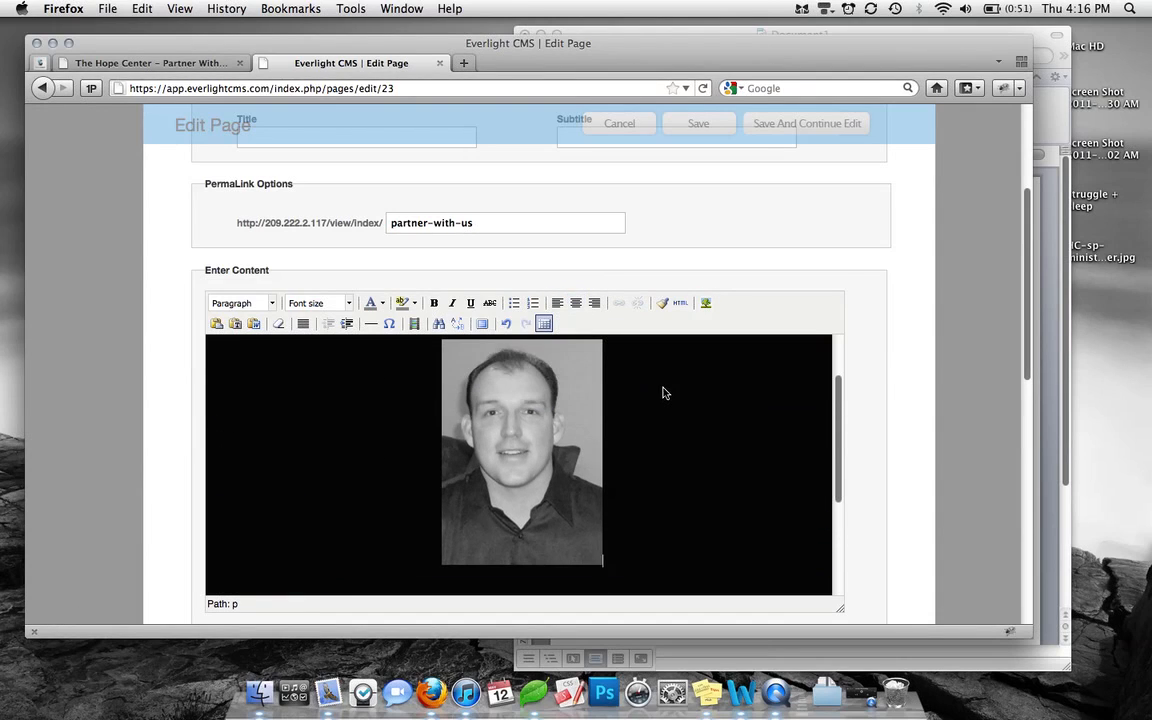
# - Delete the portrait photo and the empty lines it leaves below the introductory sentence
pyautogui.click(532, 415)
pyautogui.press('BackSpace')
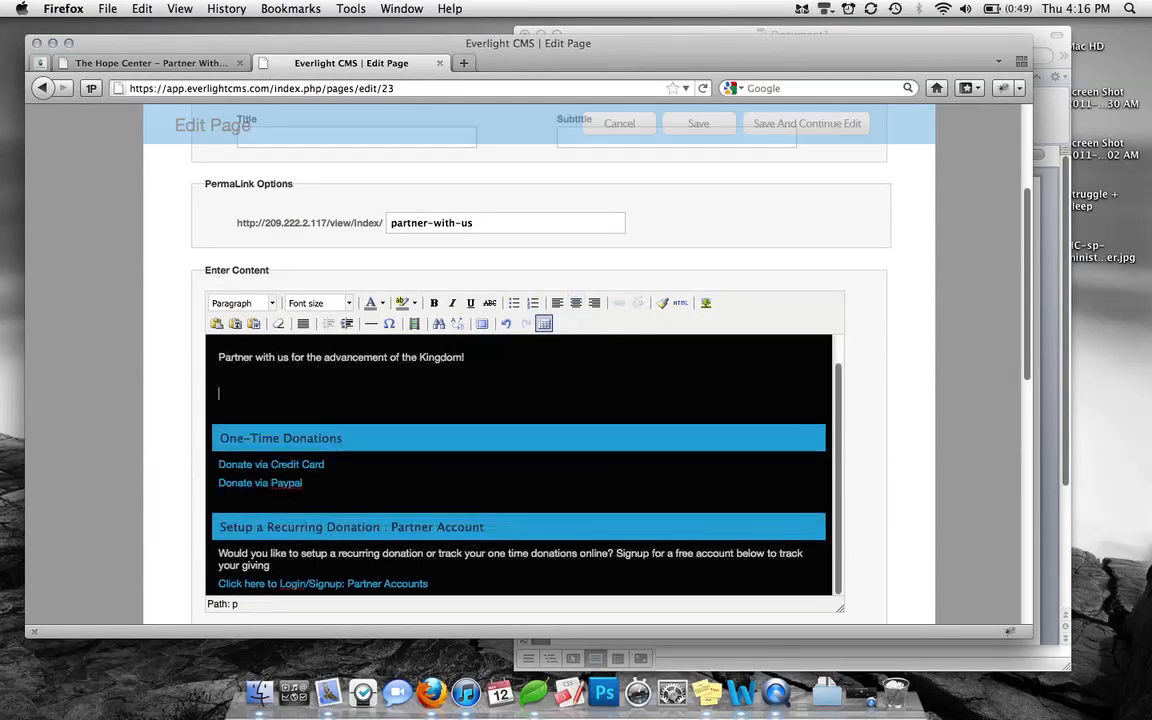
pyautogui.press('BackSpace')
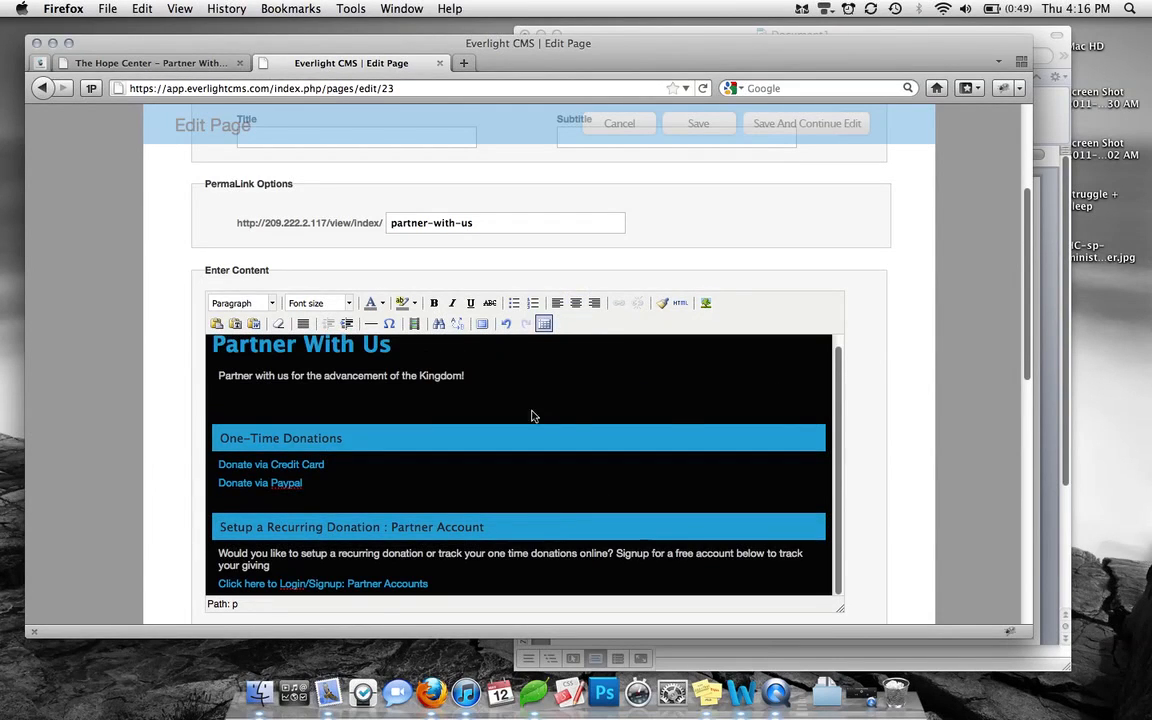
pyautogui.scroll(1, 674, 416)
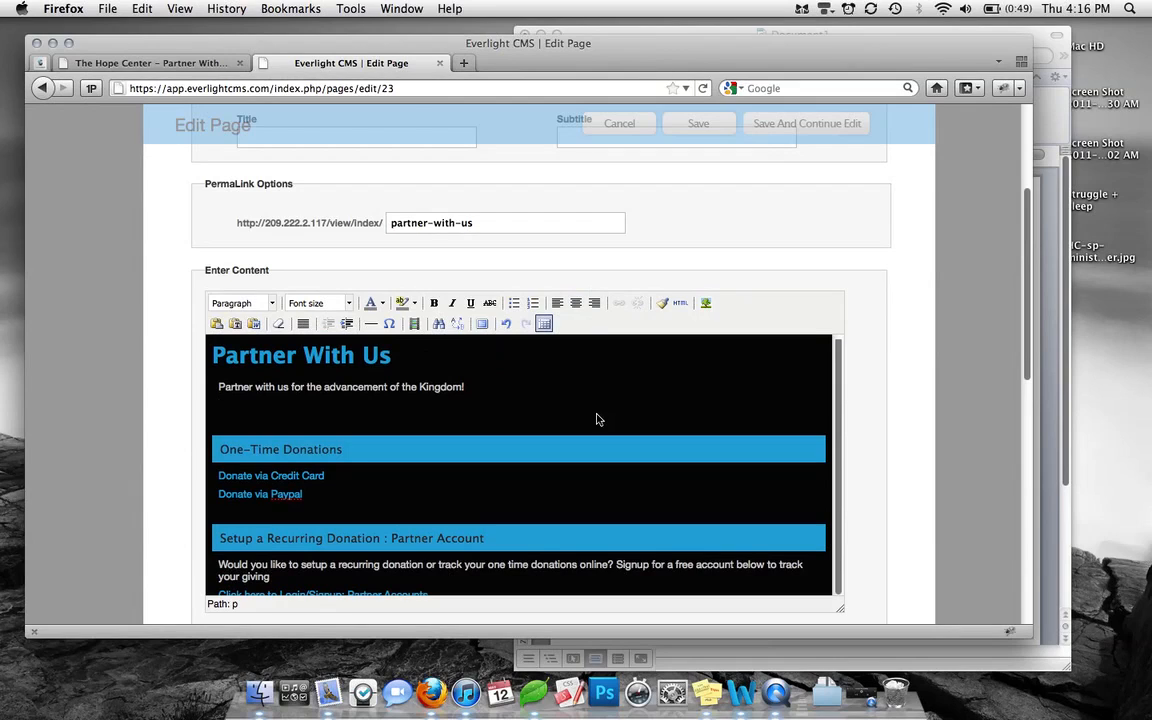
pyautogui.press('BackSpace')
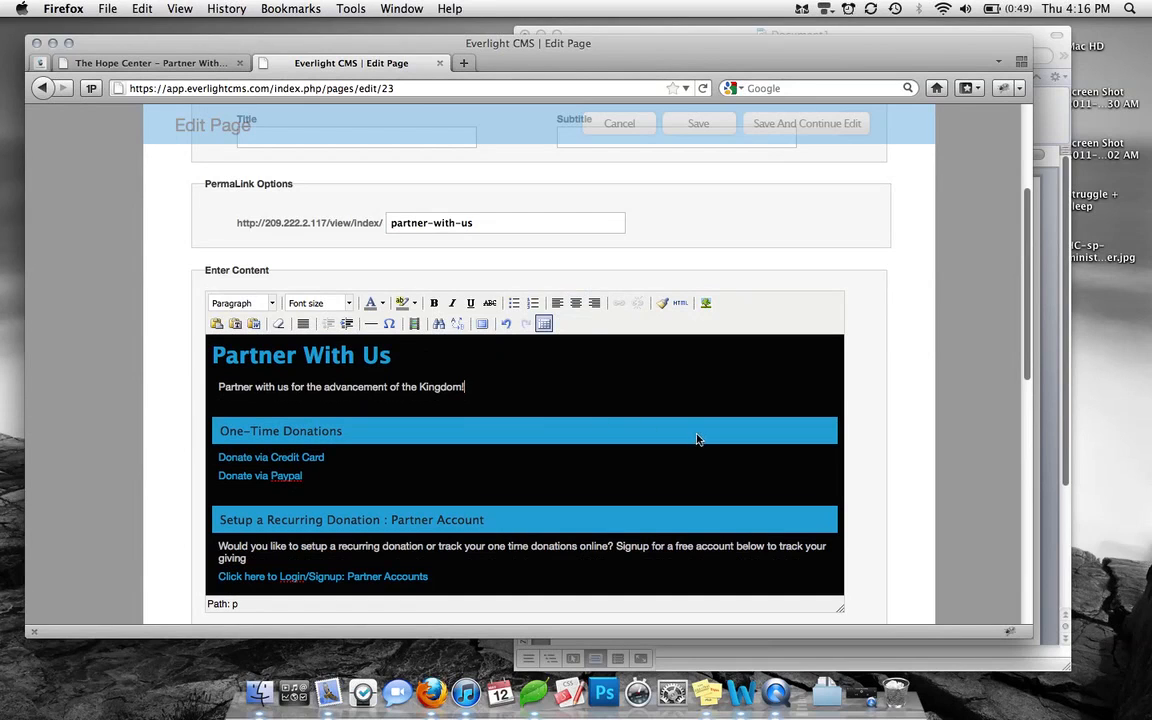
pyautogui.scroll(3, 697, 437)
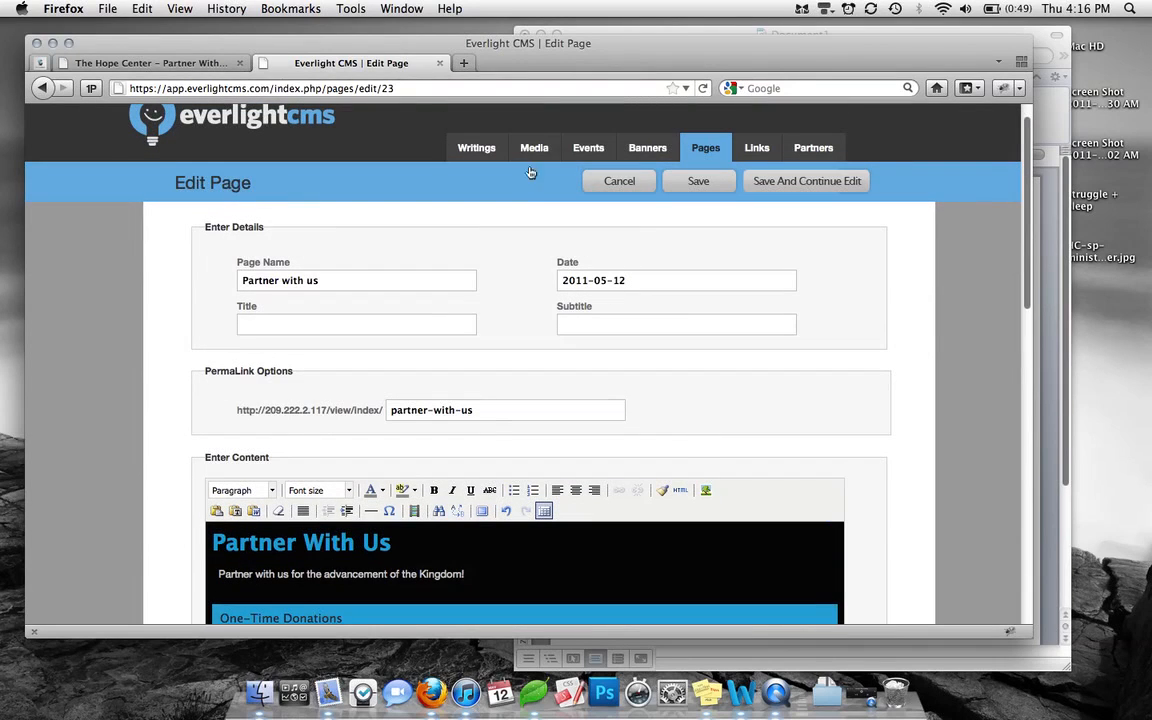
pyautogui.moveTo(540, 154)
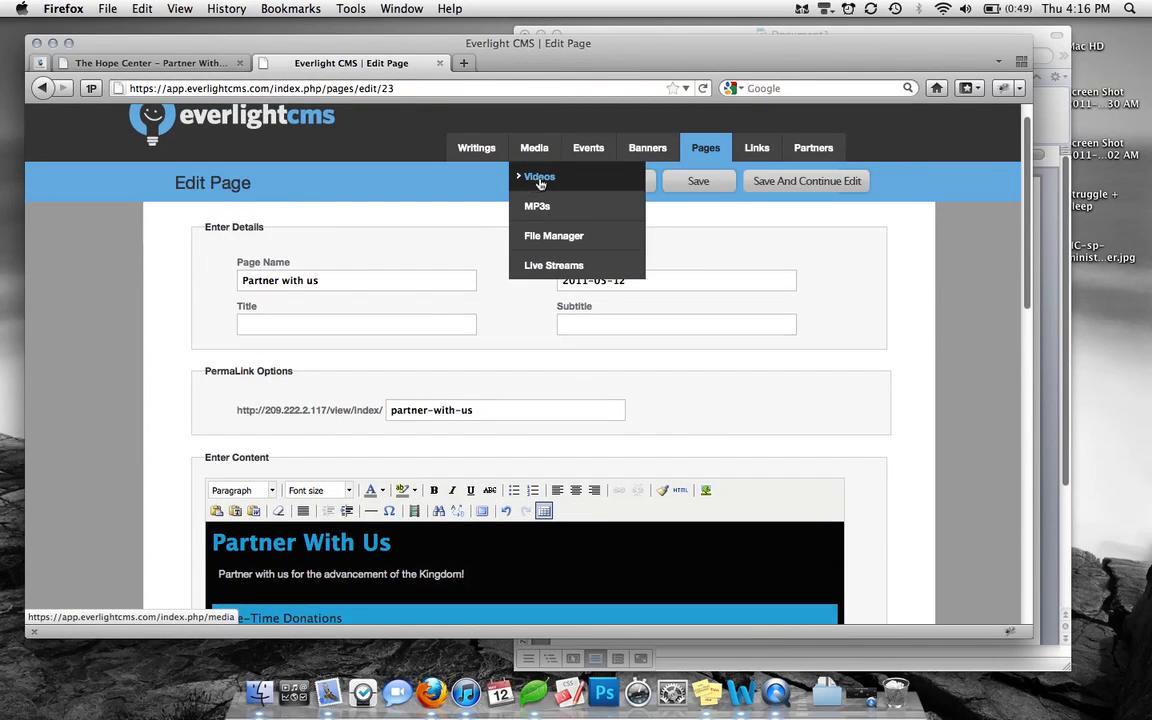
# - Add two new lines below "Partner with us for the advancement of the Kingdom!" in the page content
pyautogui.scroll(-3, 741, 403)
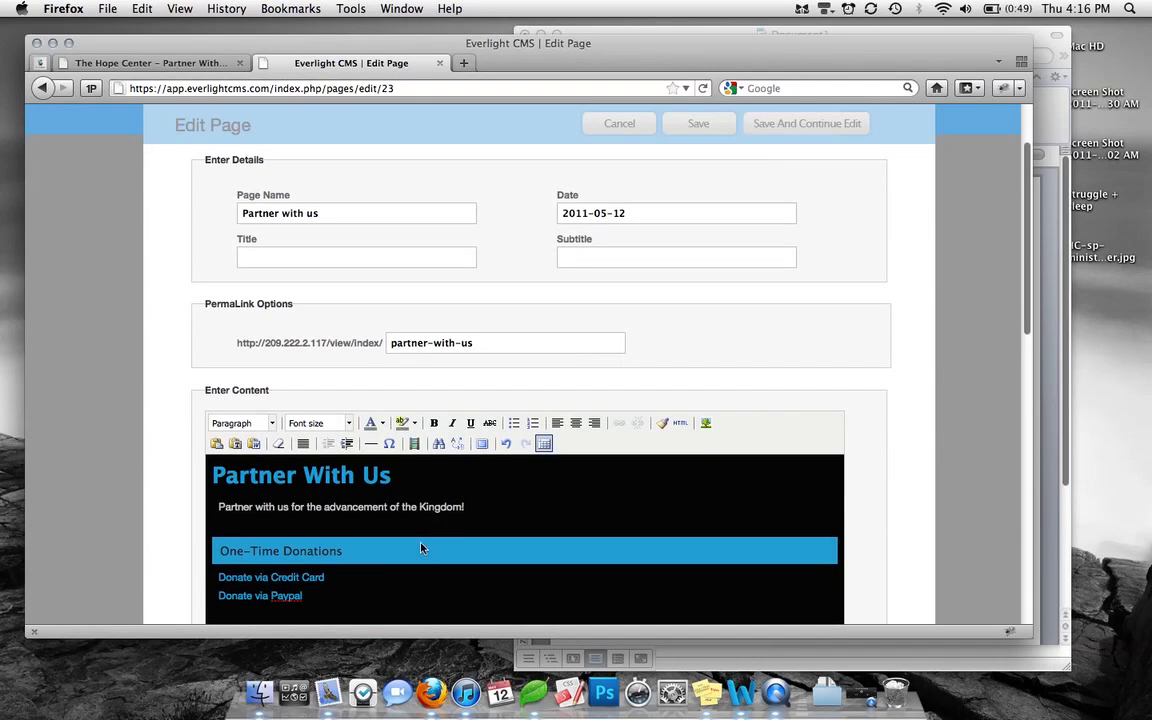
pyautogui.click(400, 524)
pyautogui.press('Return')
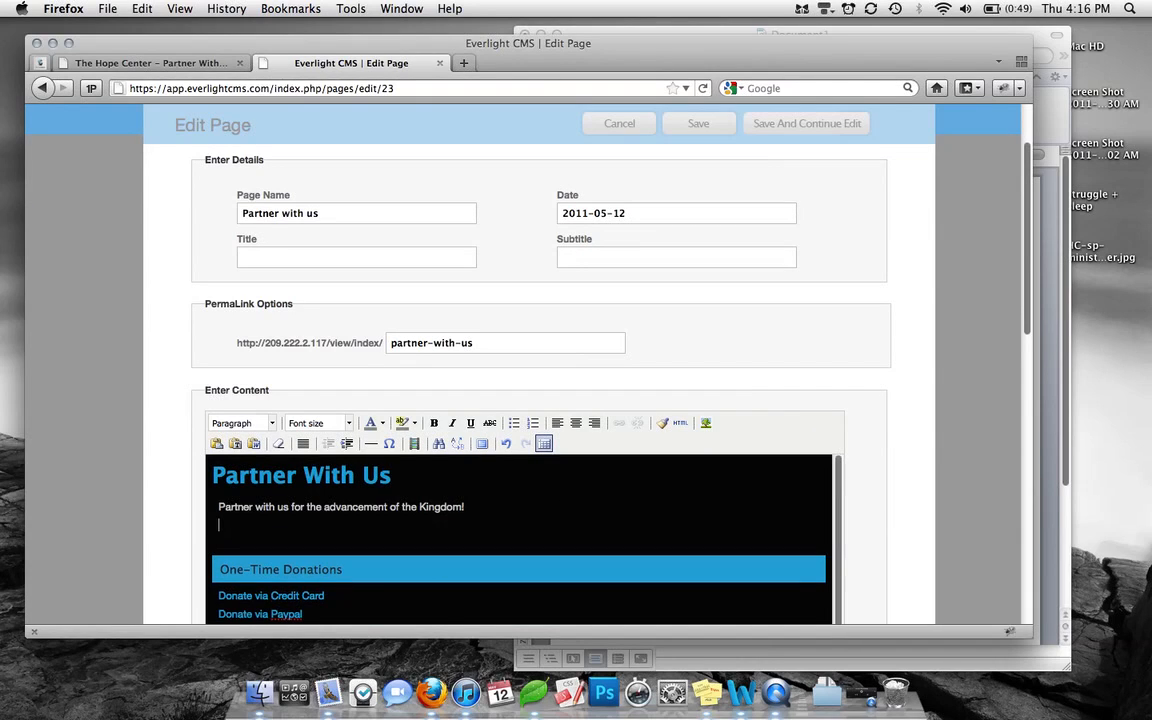
pyautogui.press('Return')
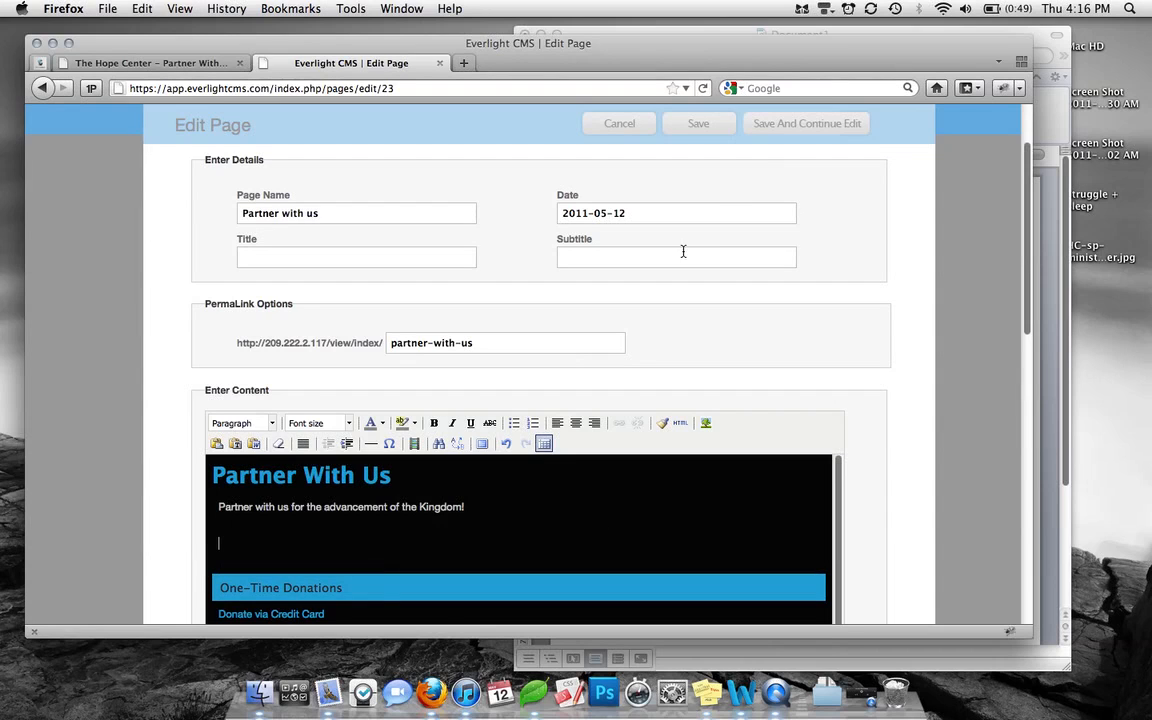
# - Start embedding Flash media in the page content and choose the uploaded file 4Lny-AGChurchPromoGrowthTracks as its source
pyautogui.scroll(-3, 727, 242)
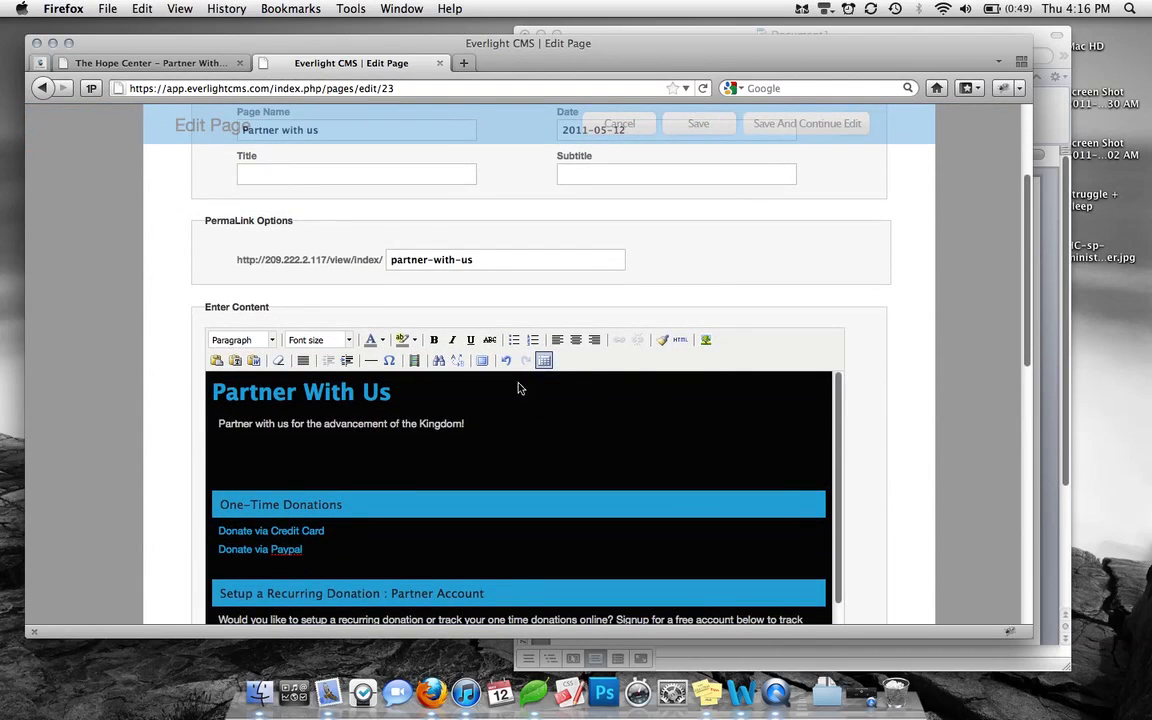
pyautogui.click(414, 360)
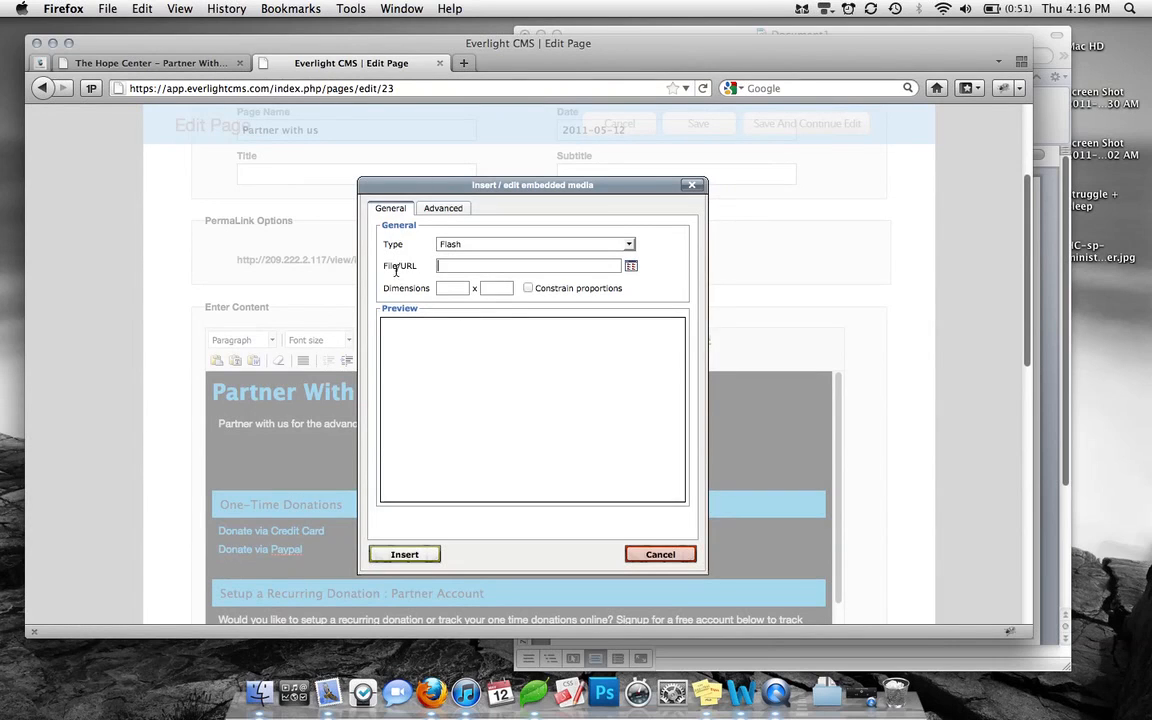
pyautogui.click(631, 265)
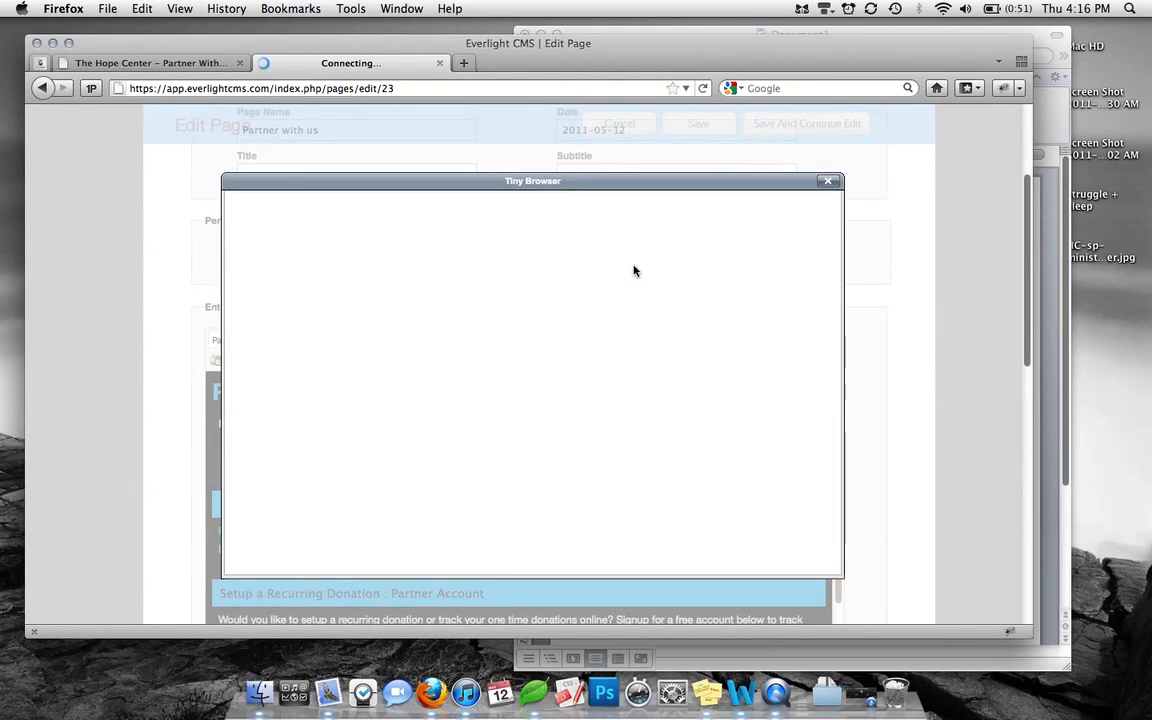
pyautogui.moveTo(574, 181); pyautogui.dragTo(574, 148)
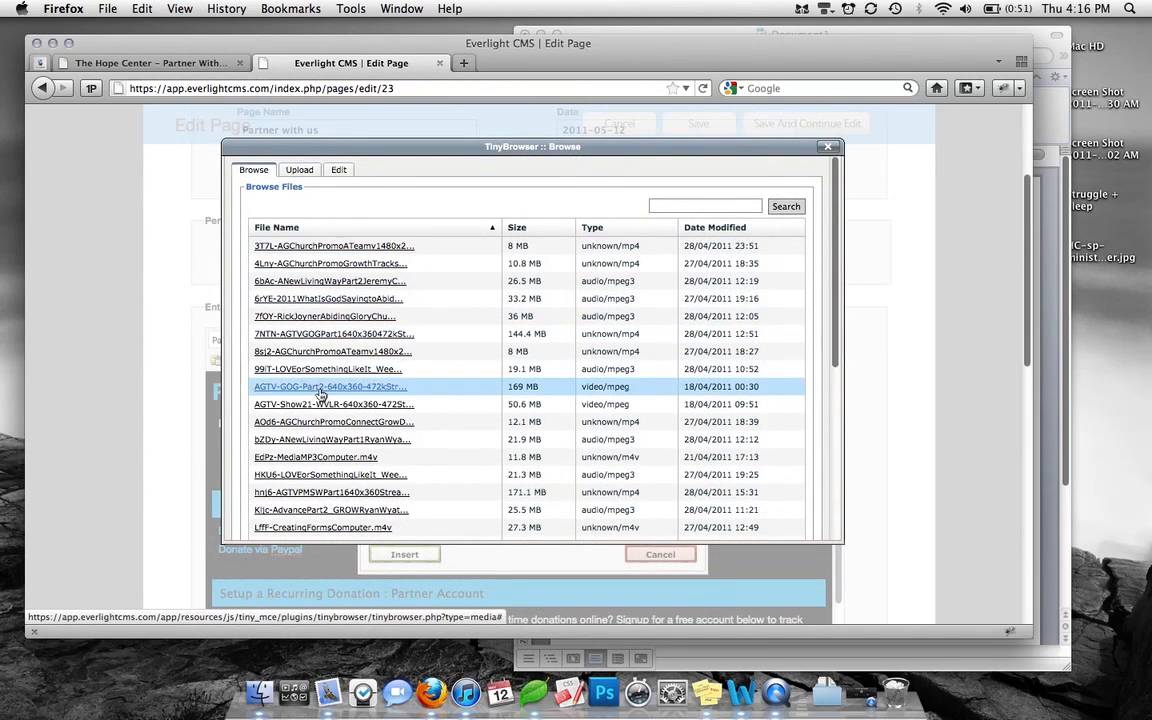
pyautogui.click(333, 265)
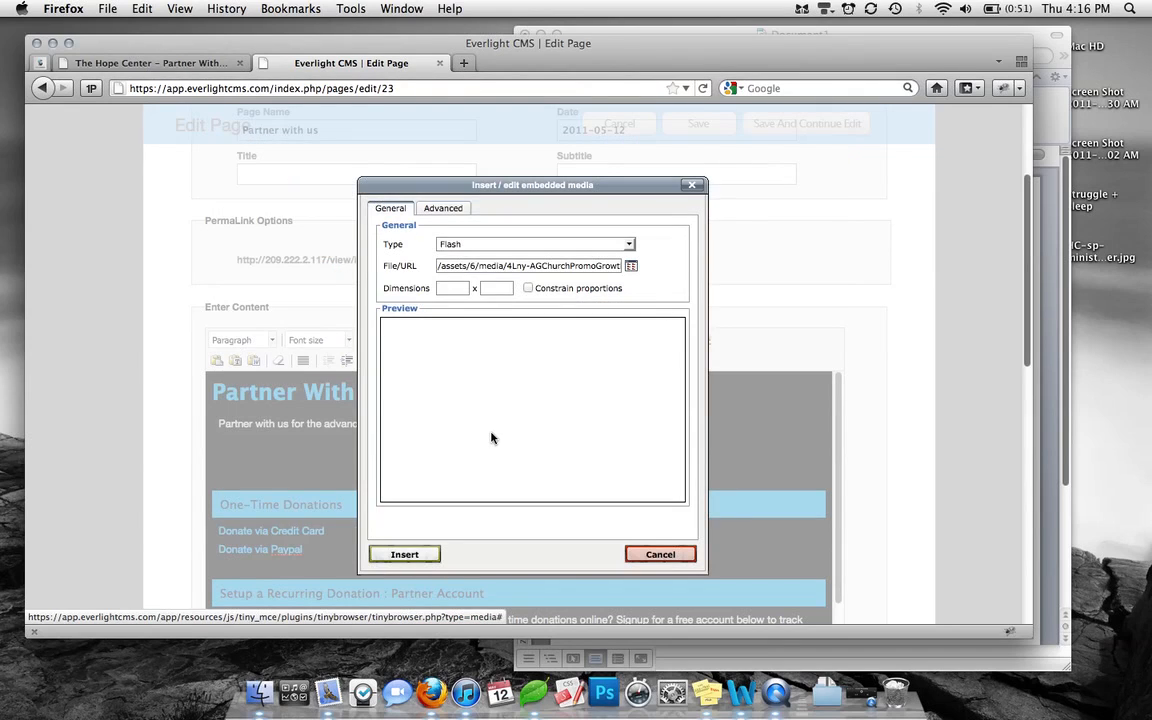
# - Set the embedded video's dimensions to 400 x 200 and insert it into the page content
pyautogui.click(452, 288)
pyautogui.write('400')
pyautogui.click(506, 288)
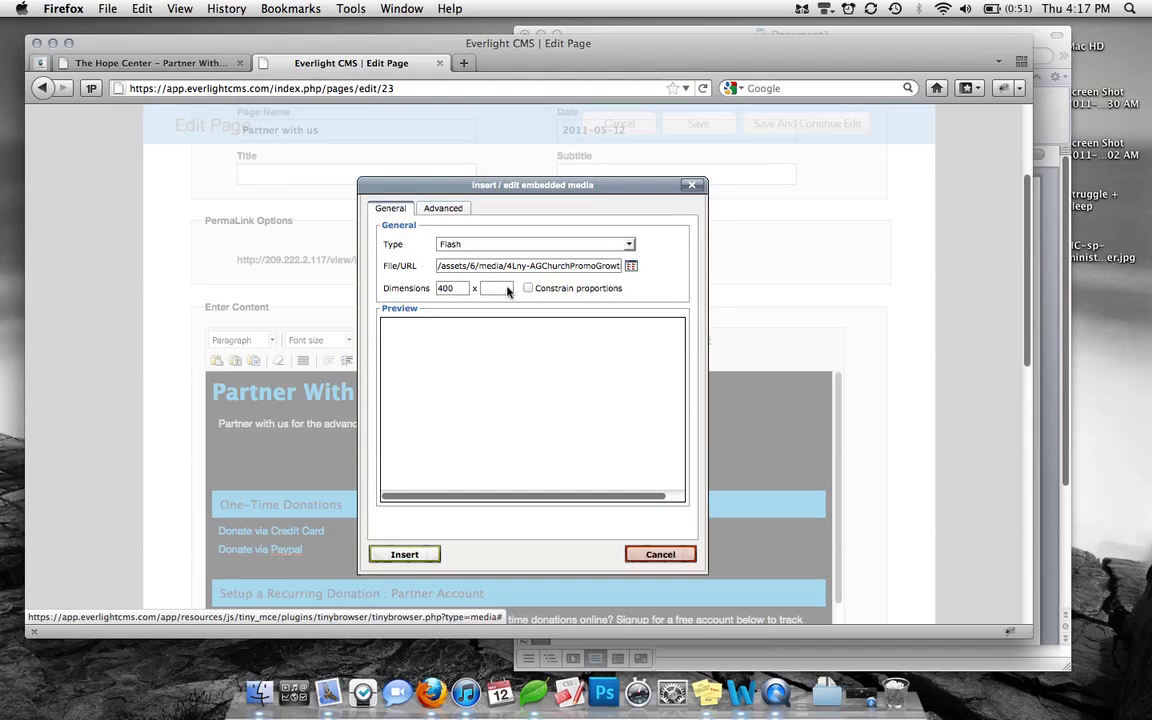
pyautogui.write('200')
pyautogui.click(427, 558)
pyautogui.scroll(-2, 610, 537)
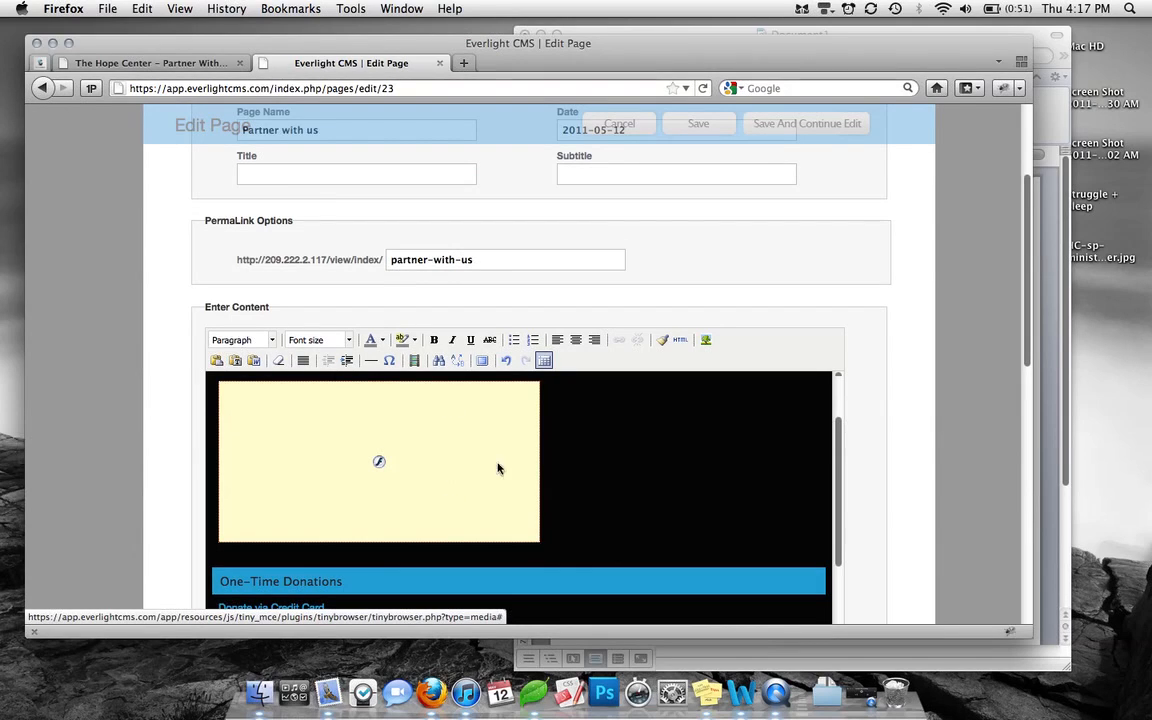
# - Enlarge the embedded video's placeholder to about 481 x 260 and update its media settings with that size
pyautogui.click(418, 468)
pyautogui.moveTo(540, 543); pyautogui.dragTo(603, 575)
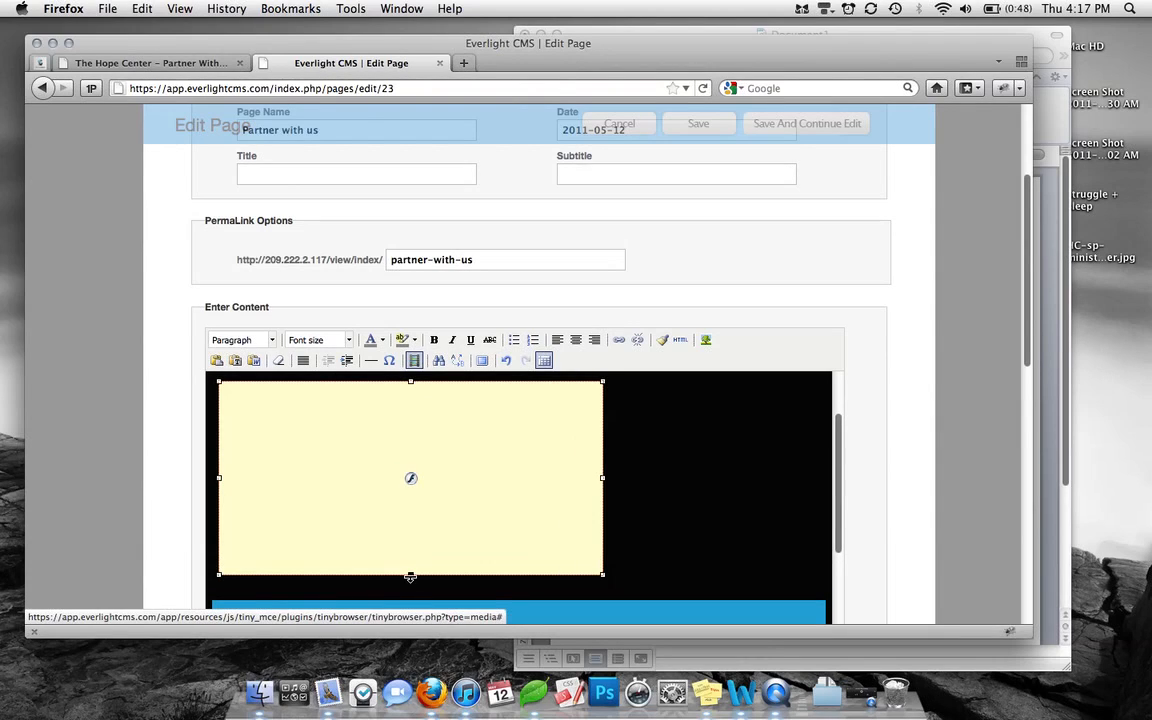
pyautogui.moveTo(410, 577); pyautogui.dragTo(411, 590)
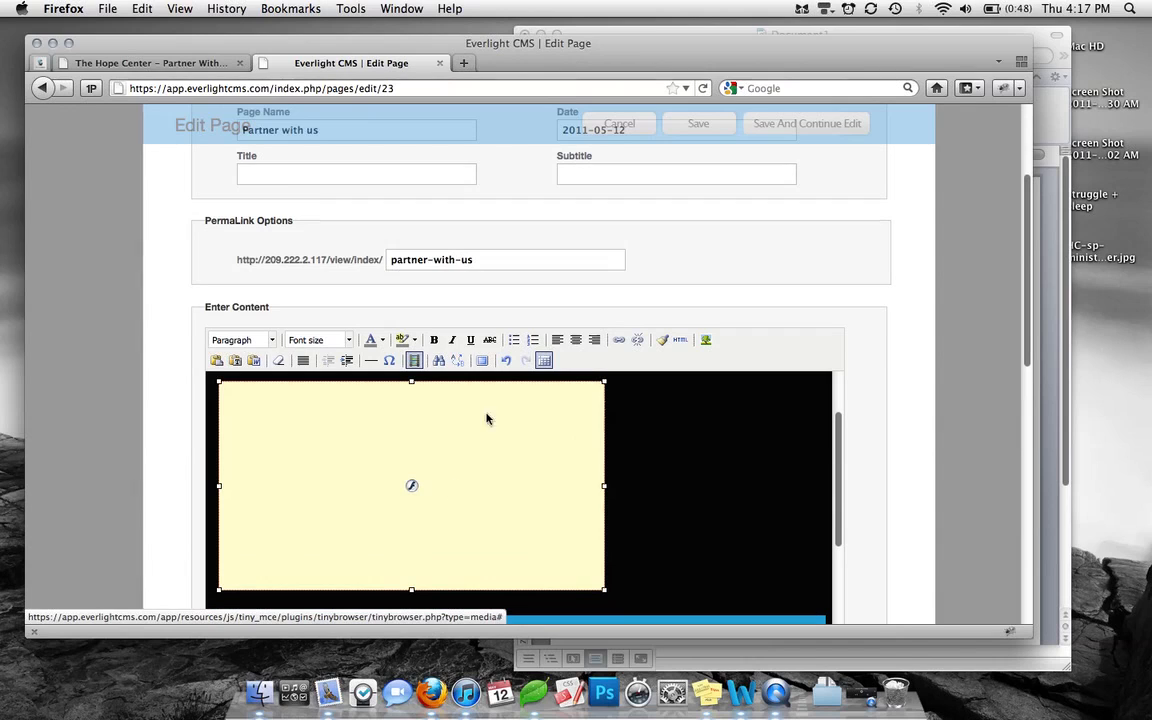
pyautogui.click(414, 360)
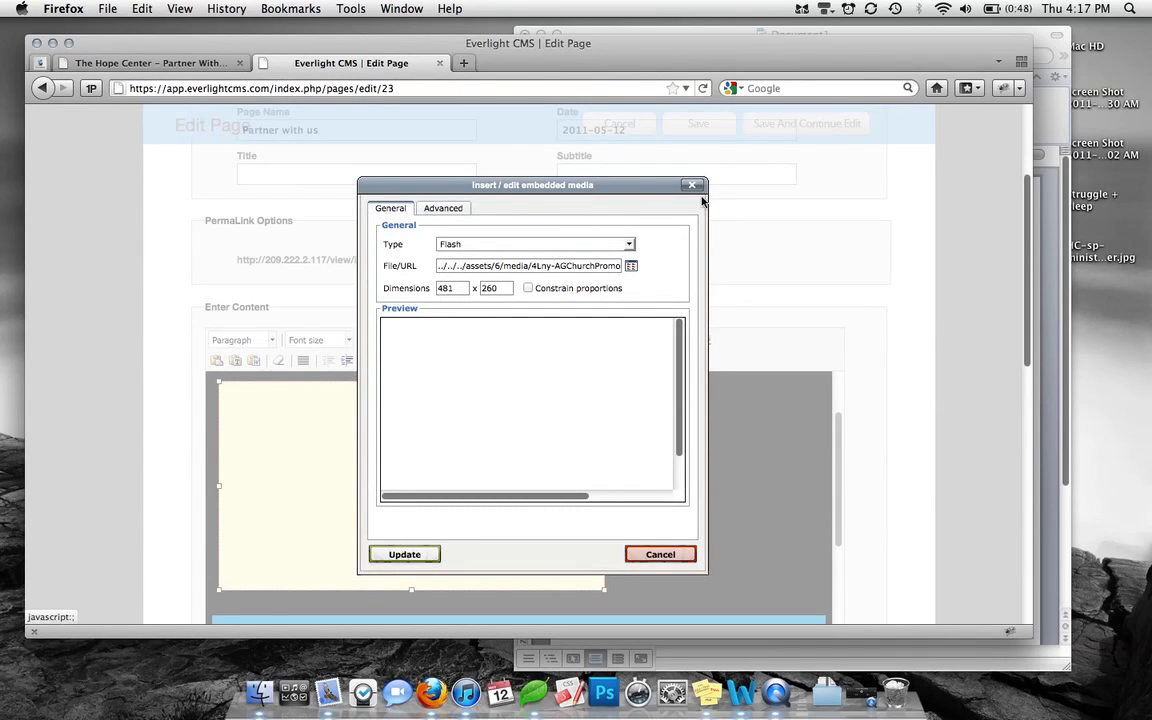
pyautogui.click(425, 554)
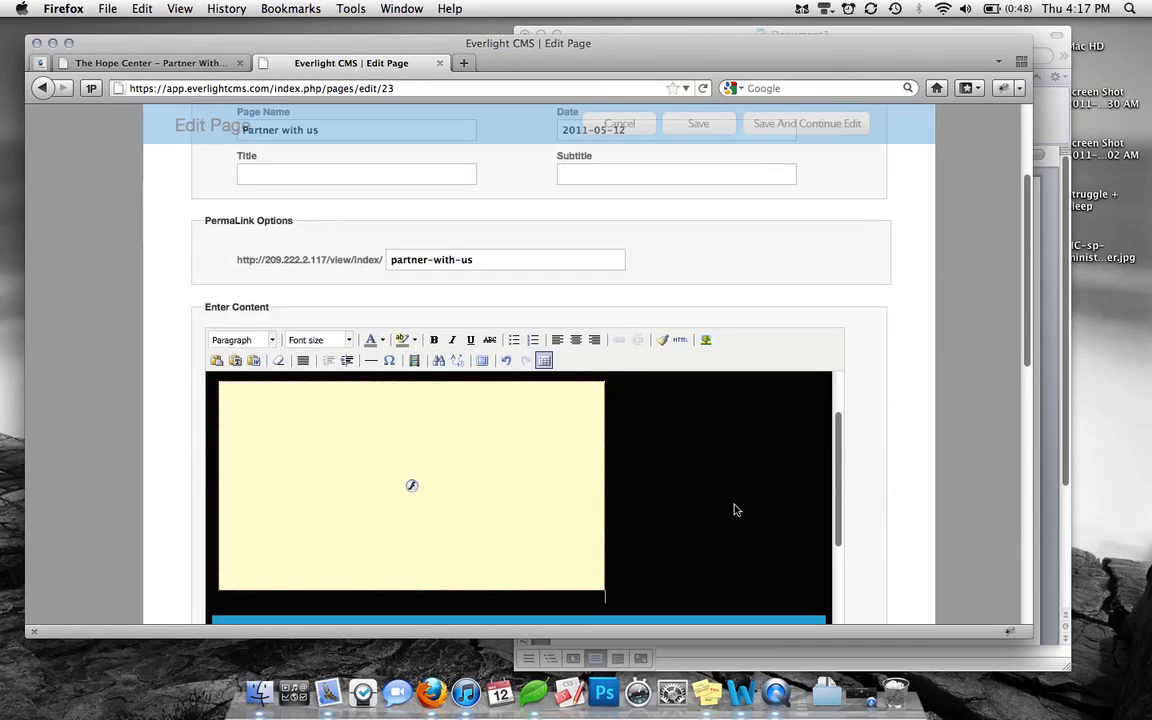
# - Center the embedded video in the page content and save the page while keeping it open for editing
pyautogui.click(463, 484)
pyautogui.click(576, 339)
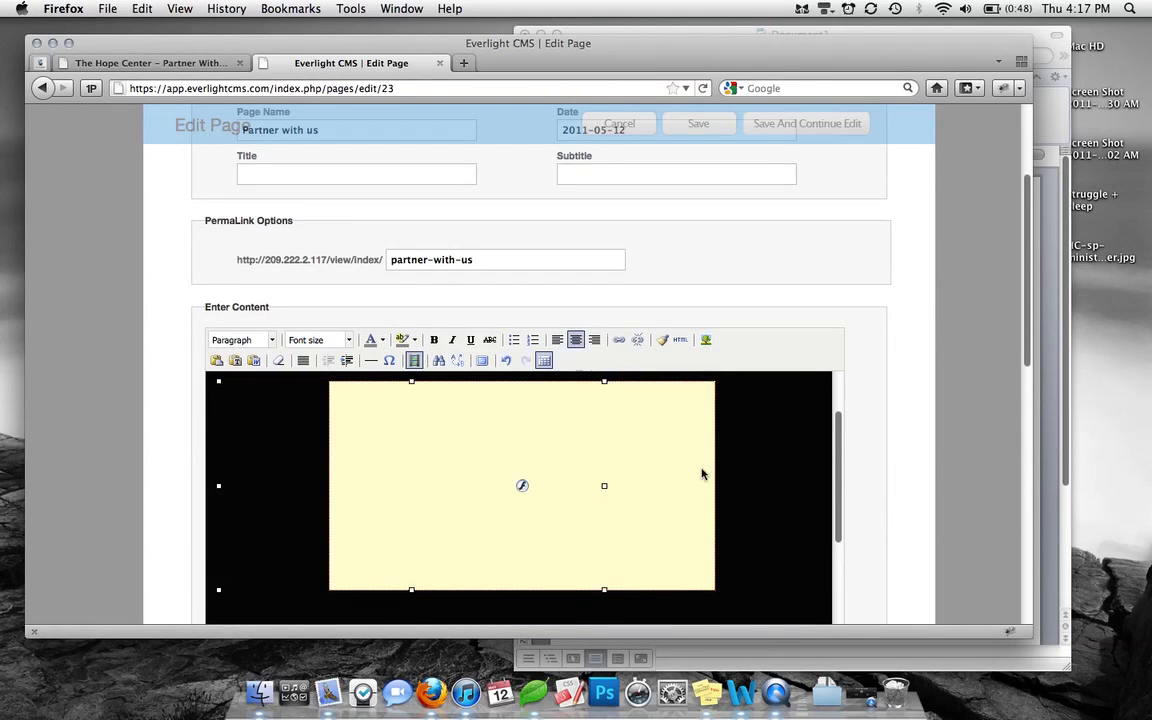
pyautogui.click(764, 470)
pyautogui.scroll(2, 769, 473)
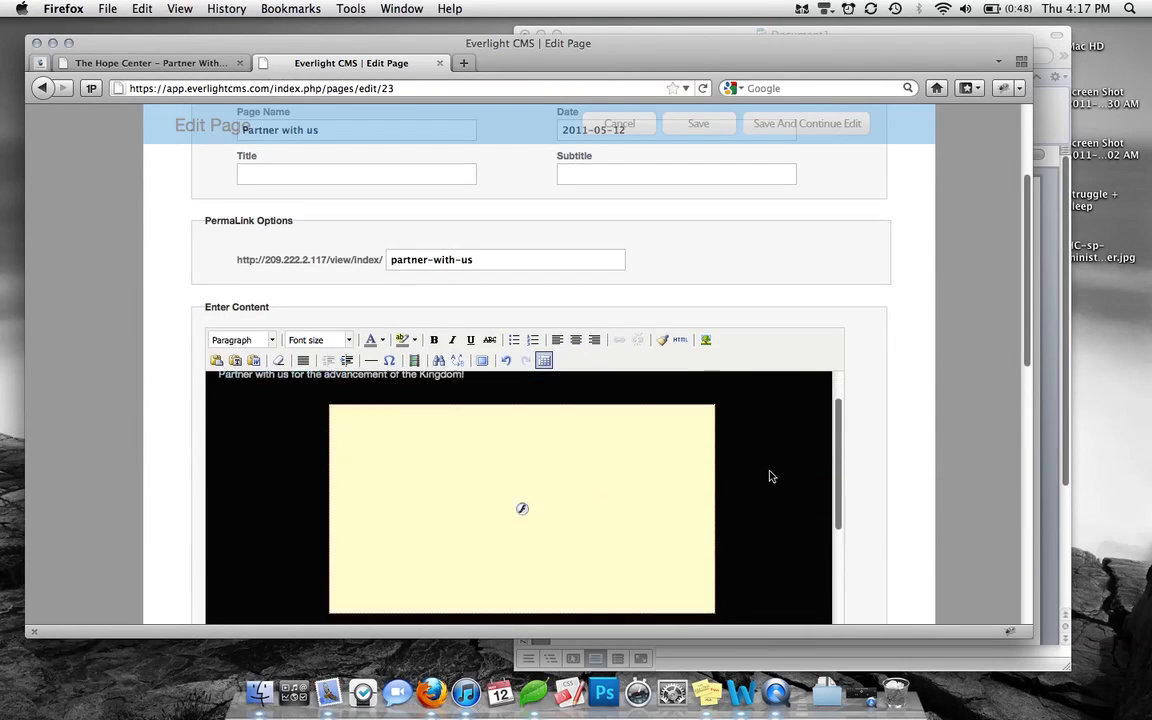
pyautogui.scroll(-2, 769, 474)
pyautogui.scroll(3, 769, 473)
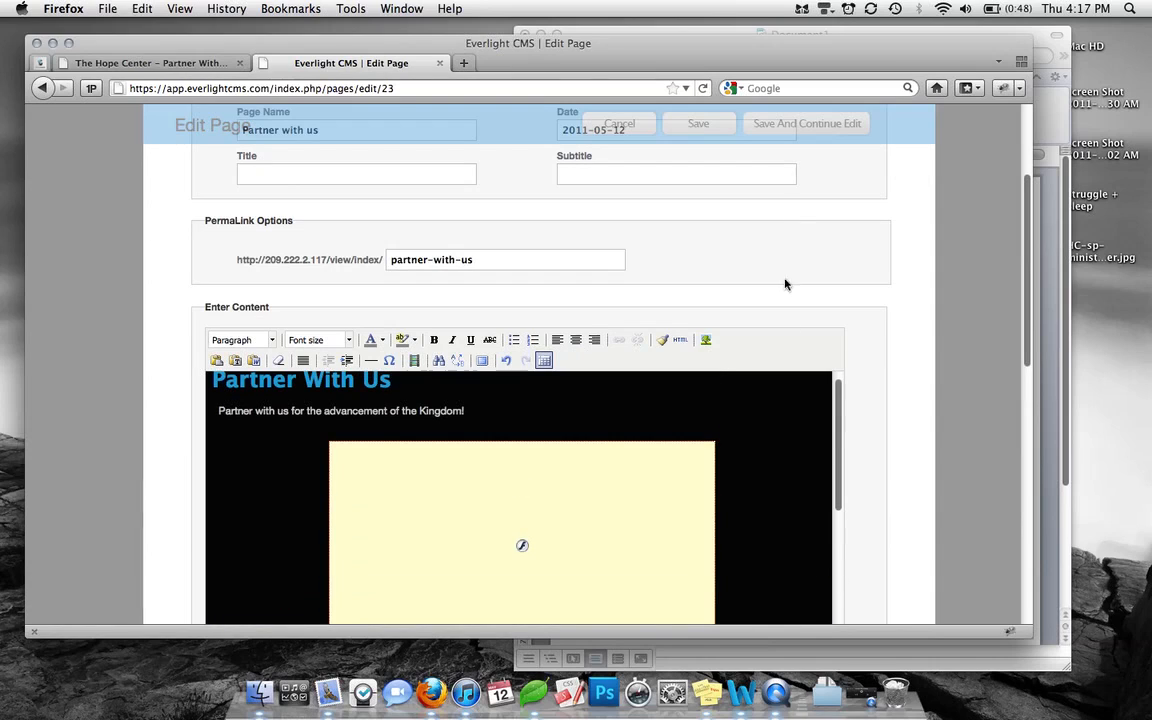
pyautogui.click(798, 125)
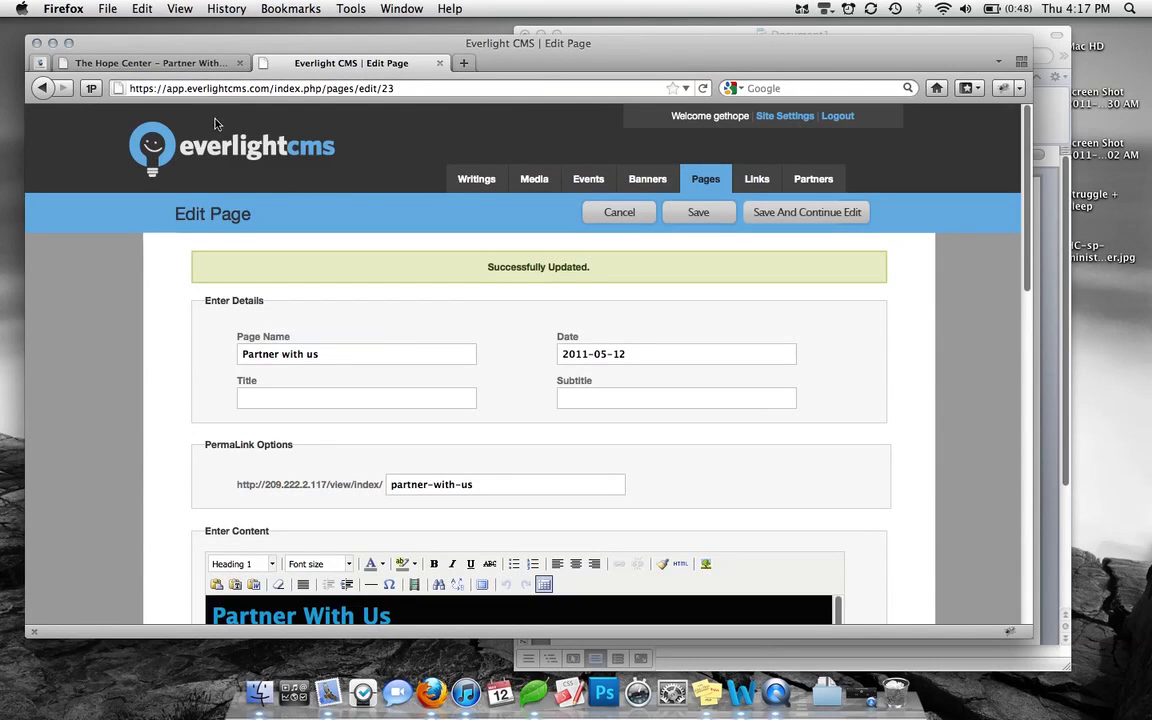
# - Reload the live Partner With Us page, play the embedded video briefly, and pause it
pyautogui.click(191, 64)
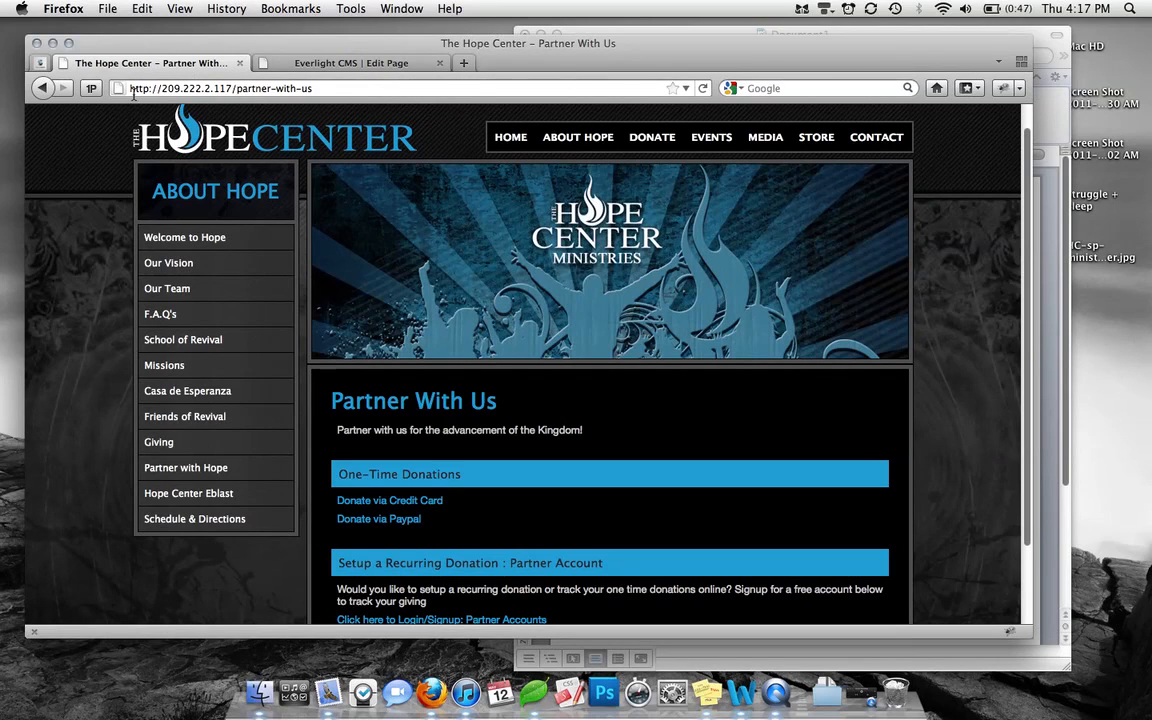
pyautogui.click(703, 89)
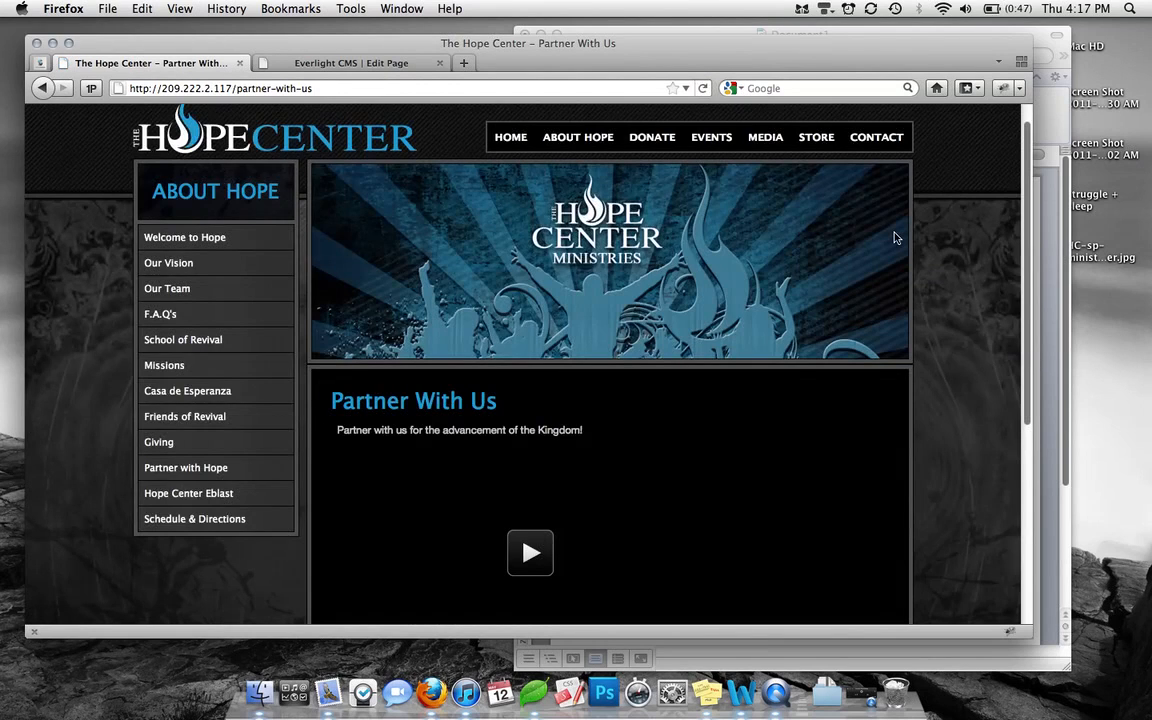
pyautogui.scroll(-4, 896, 237)
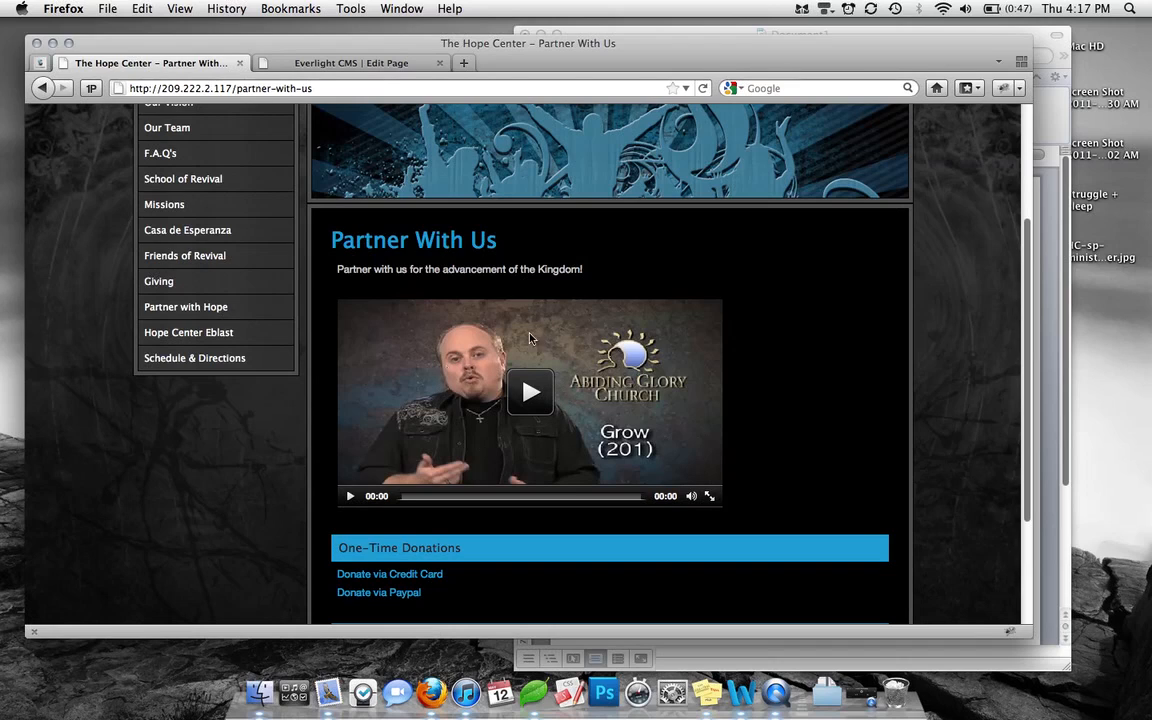
pyautogui.click(527, 394)
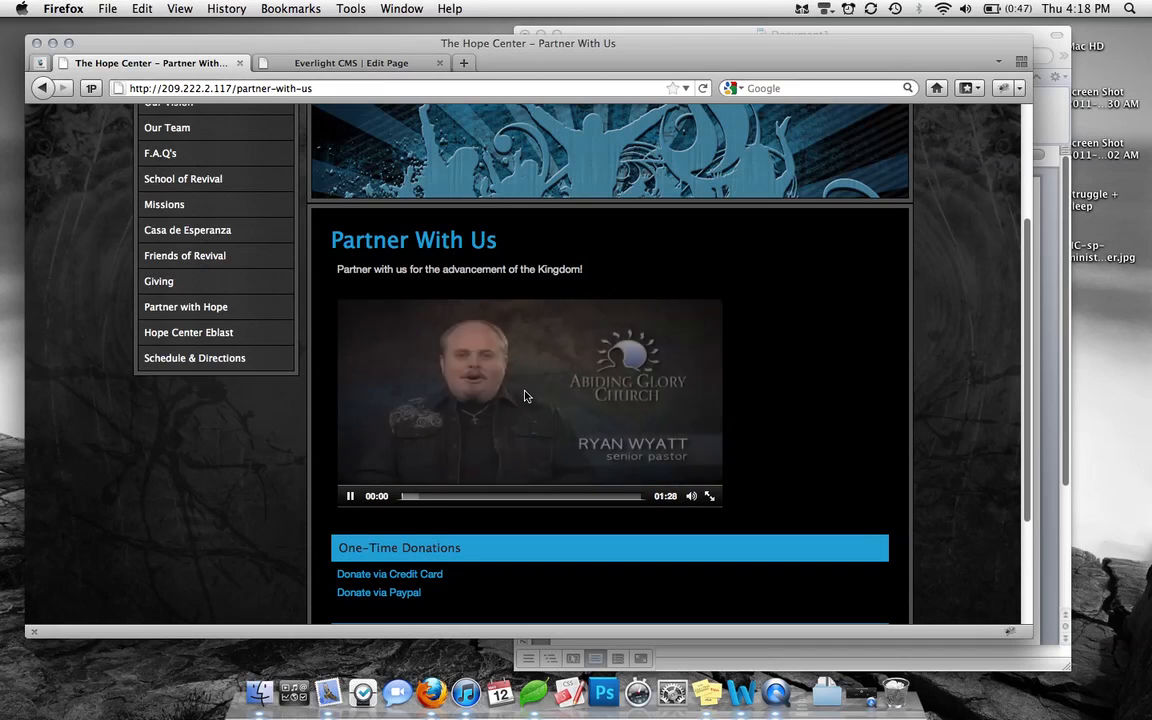
pyautogui.click(350, 496)
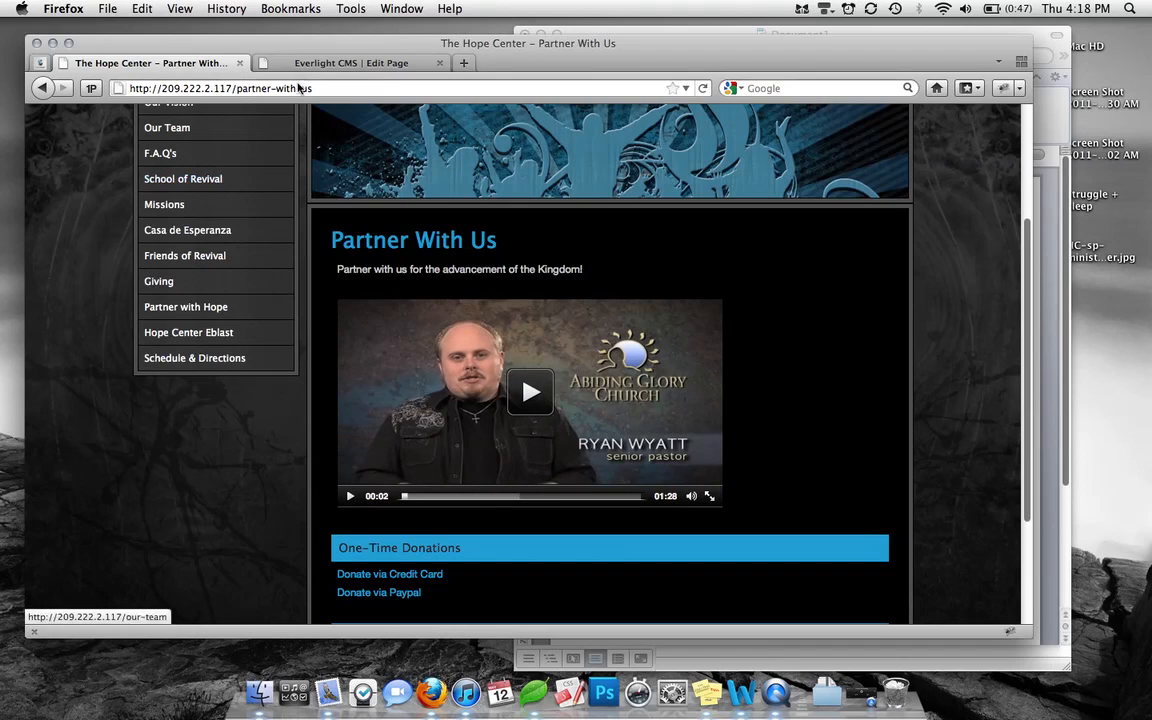
# - Return to the Edit Page tab and delete the embedded video from the page content
pyautogui.click(269, 58)
pyautogui.scroll(-3, 473, 347)
pyautogui.scroll(-2, 473, 347)
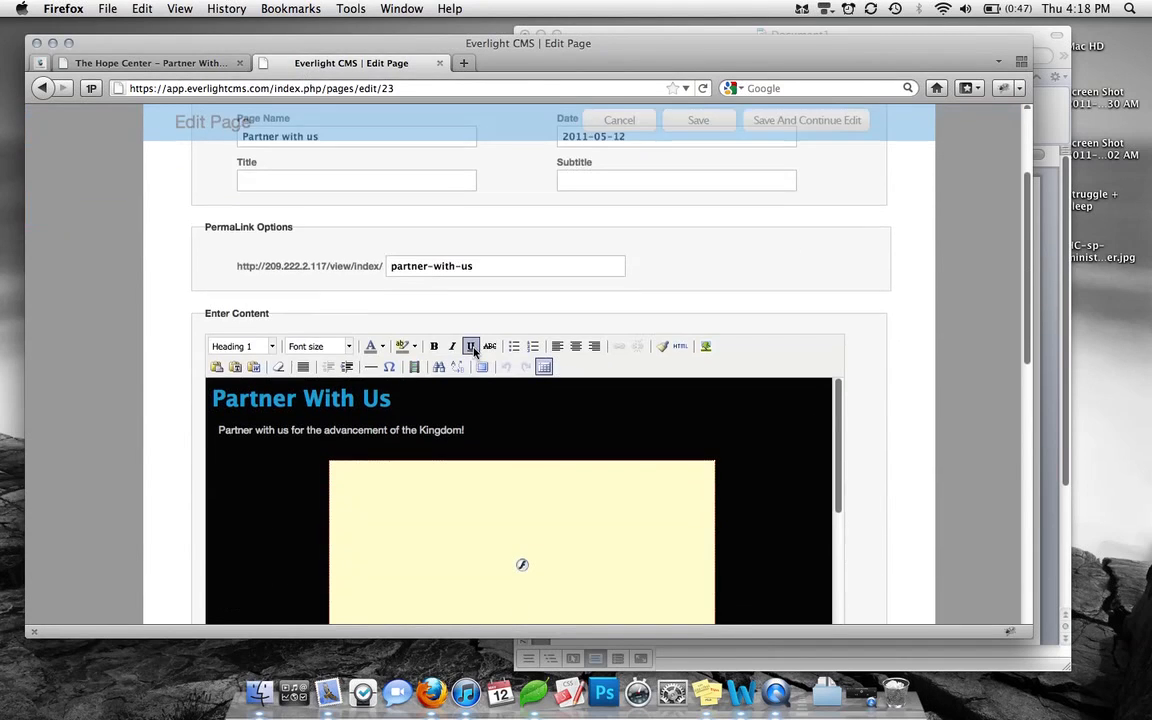
pyautogui.click(491, 478)
pyautogui.press('BackSpace')
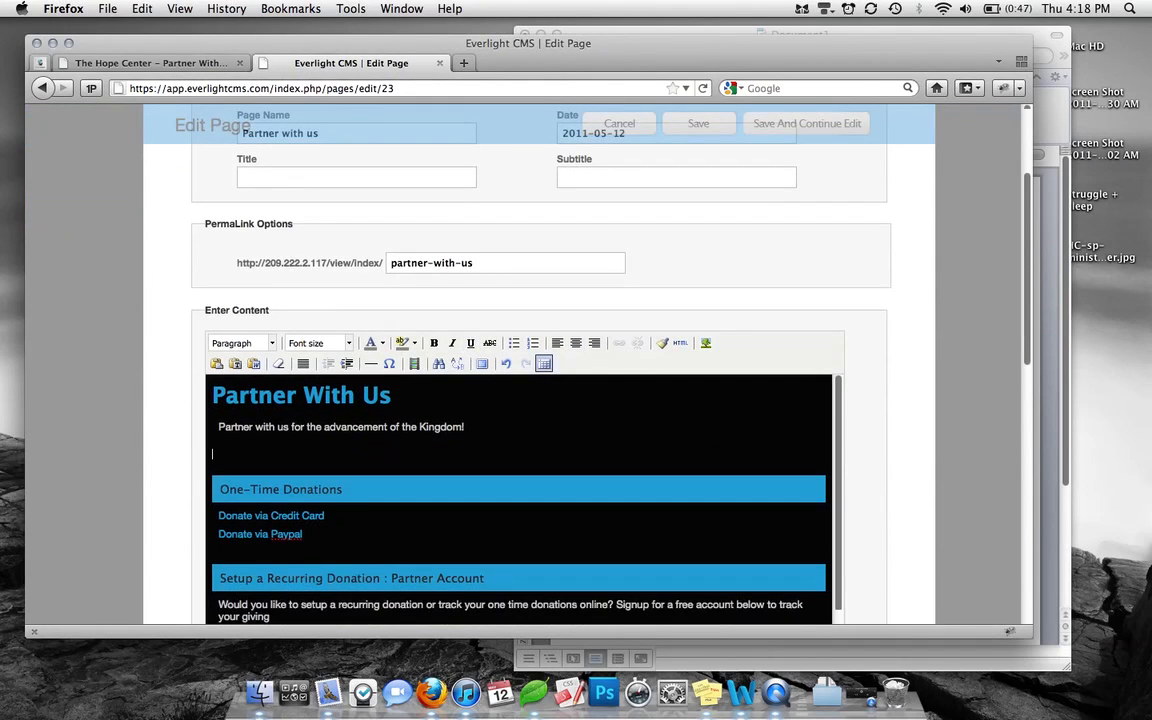
# - Save the page without the empty line below the intro sentence, keeping it open for editing, and reload the live Partner With Us page
pyautogui.press('BackSpace')
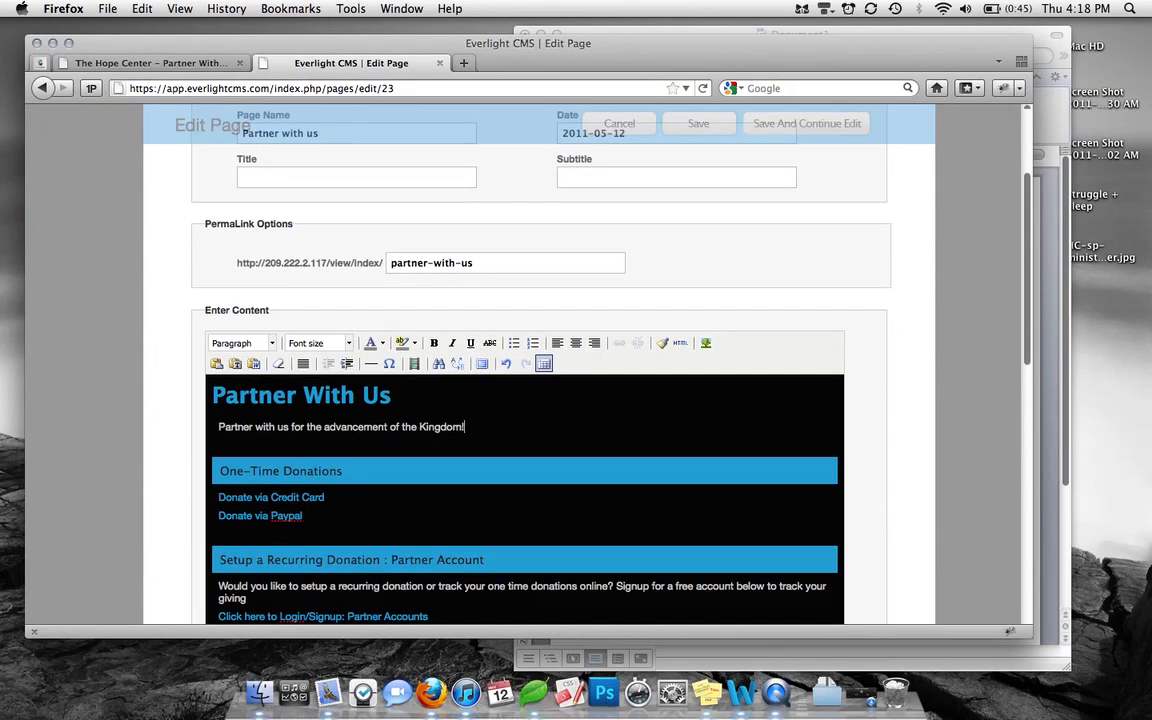
pyautogui.click(835, 140)
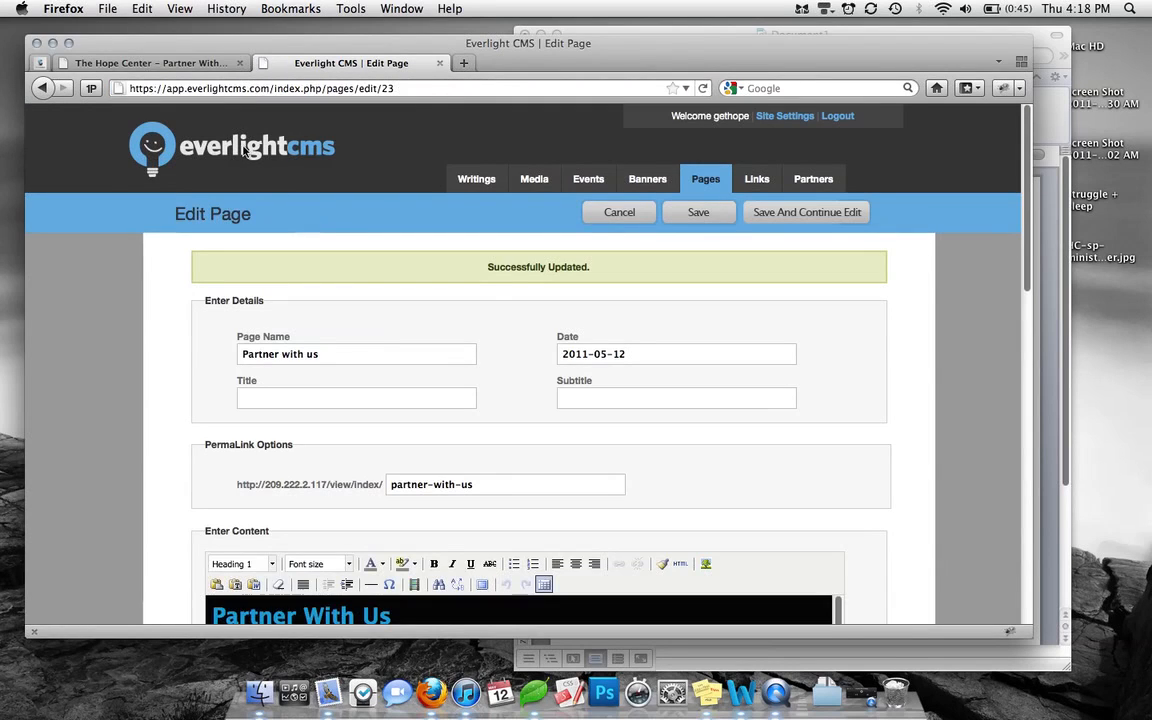
pyautogui.click(197, 64)
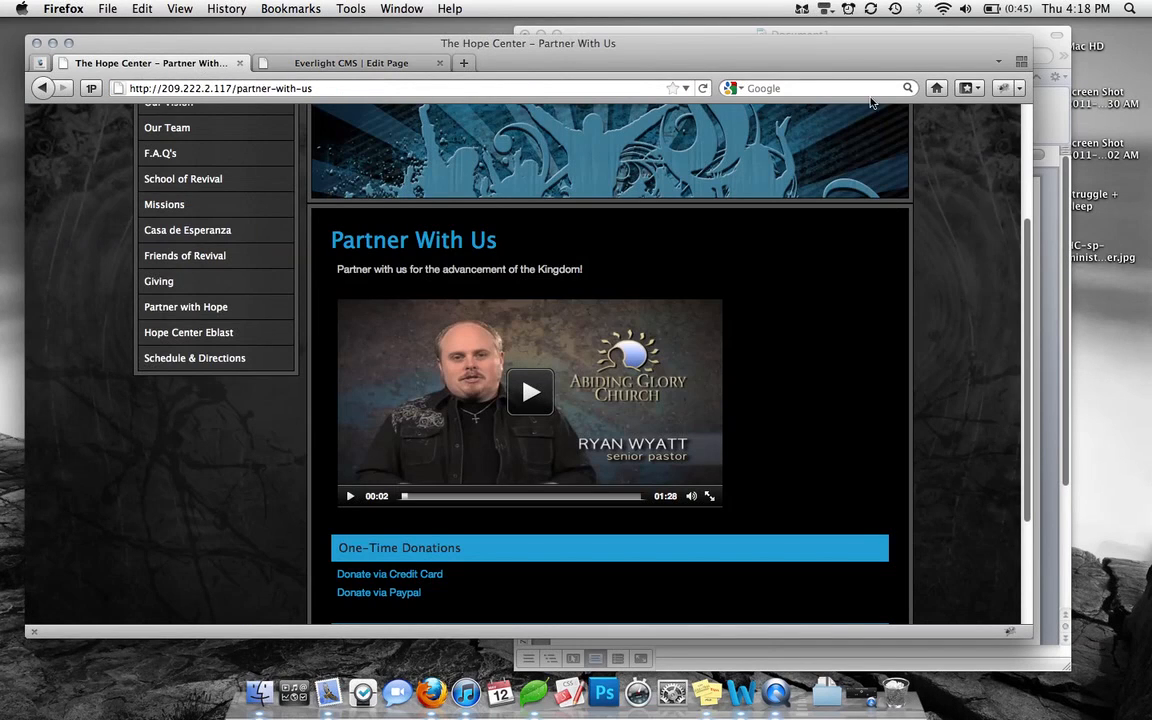
pyautogui.click(703, 88)
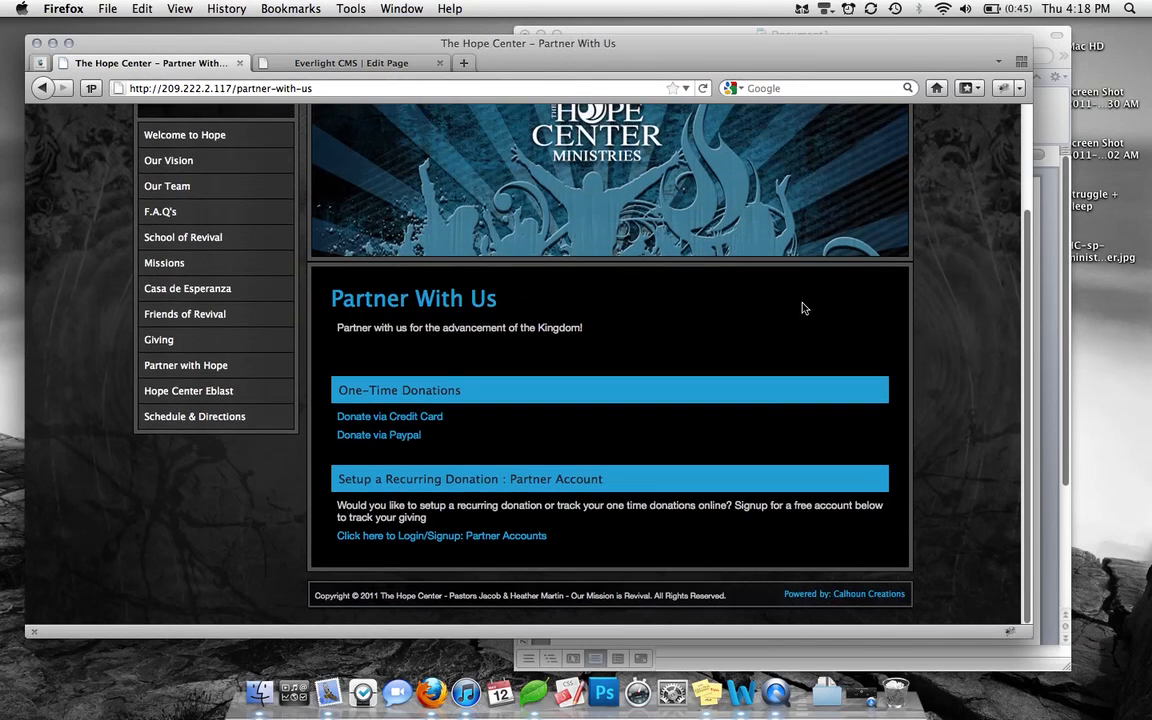
# - Return to the Edit Page tab, delete the remaining blank line above the One-Time Donations heading, and save the page
pyautogui.click(355, 60)
pyautogui.scroll(-3, 347, 433)
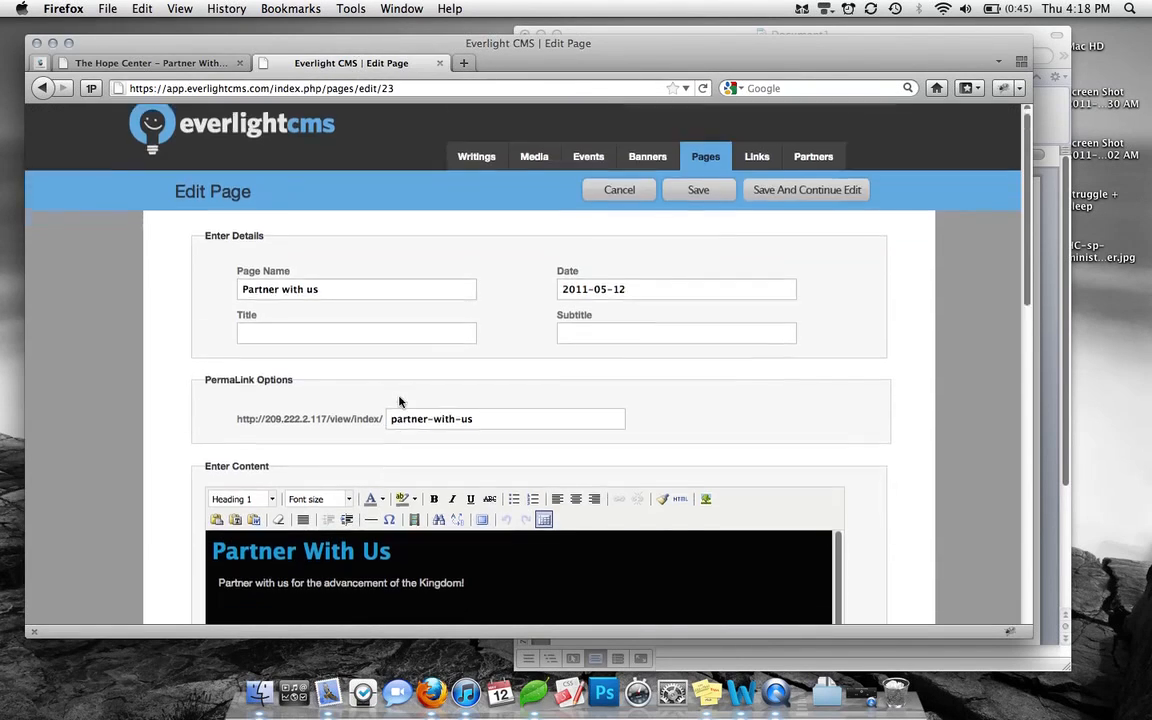
pyautogui.click(277, 514)
pyautogui.press('BackSpace')
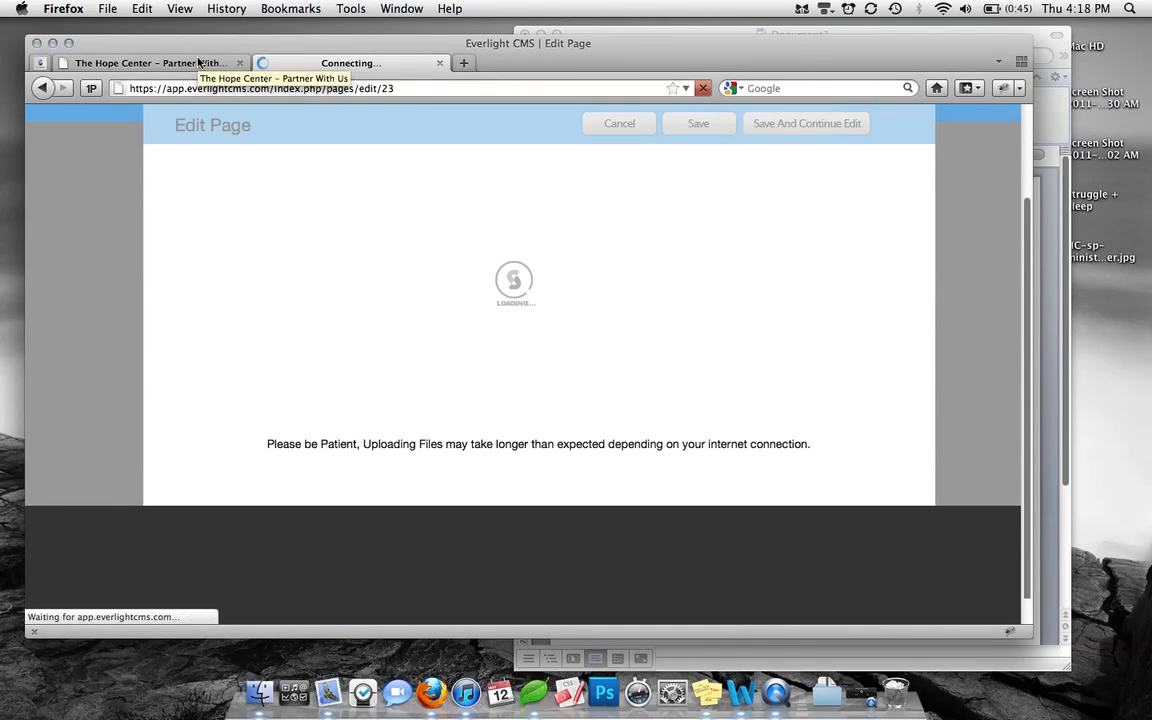
# - Reload the live Partner With Us page and check the spacing between the intro sentence and the One-Time Donations heading
pyautogui.click(198, 62)
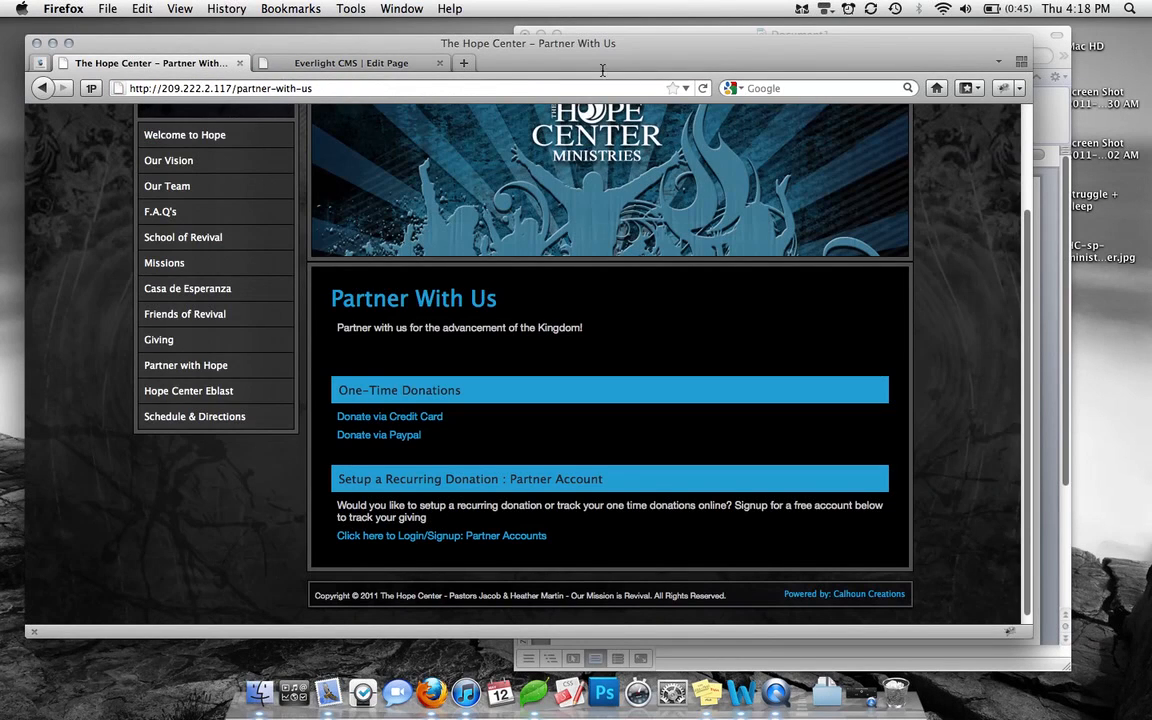
pyautogui.click(703, 89)
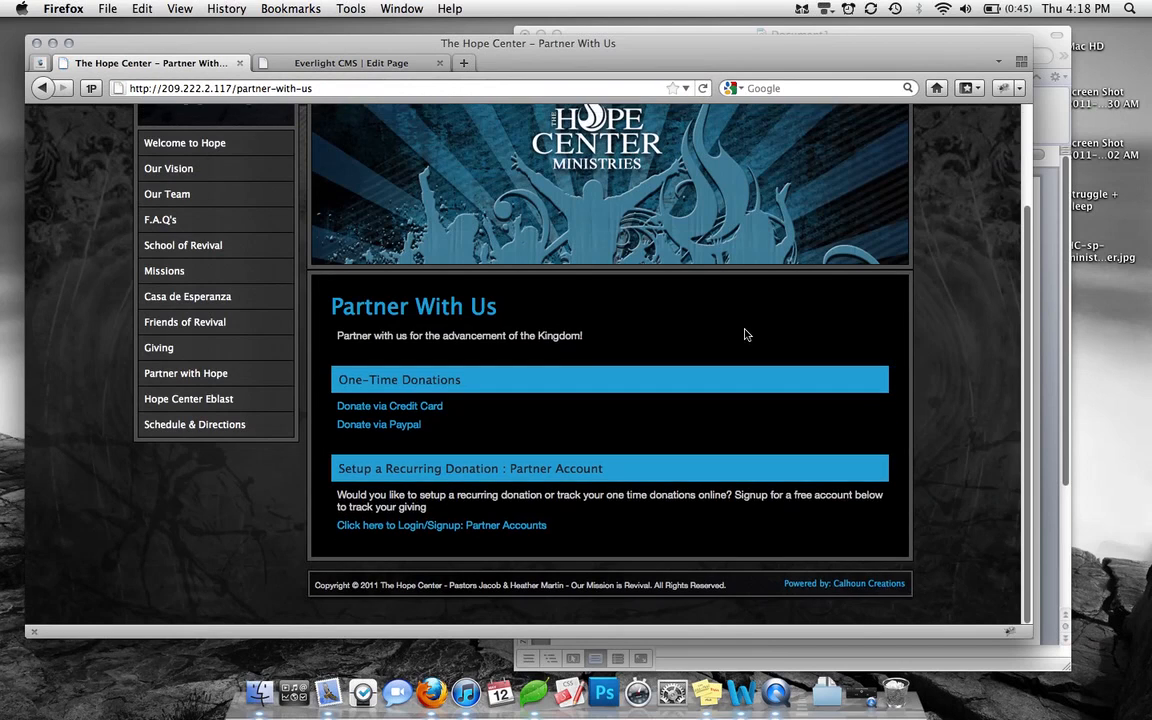
pyautogui.scroll(3, 506, 440)
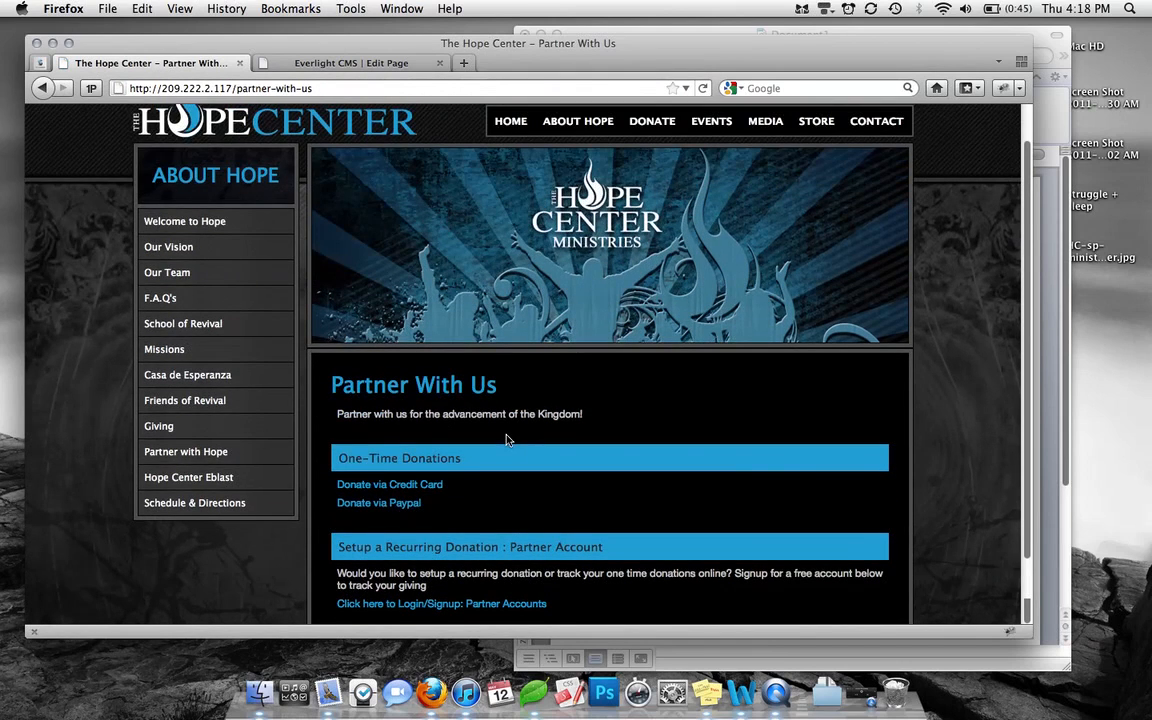
pyautogui.scroll(3, 506, 440)
pyautogui.scroll(-1, 488, 415)
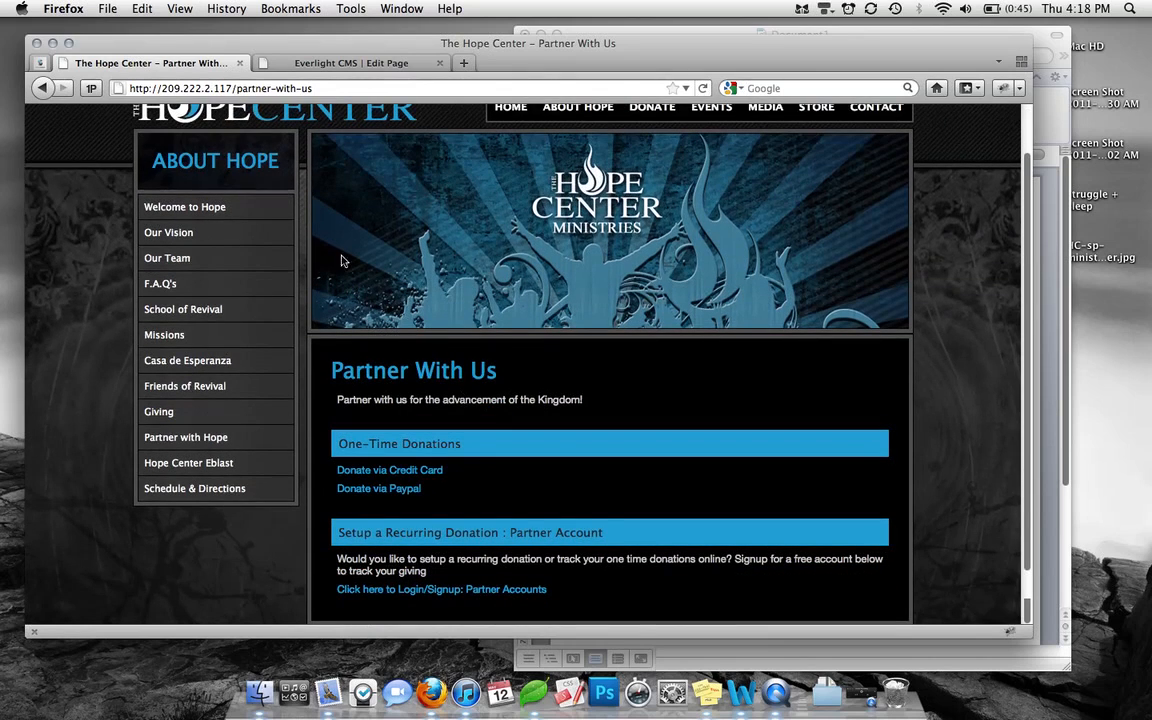